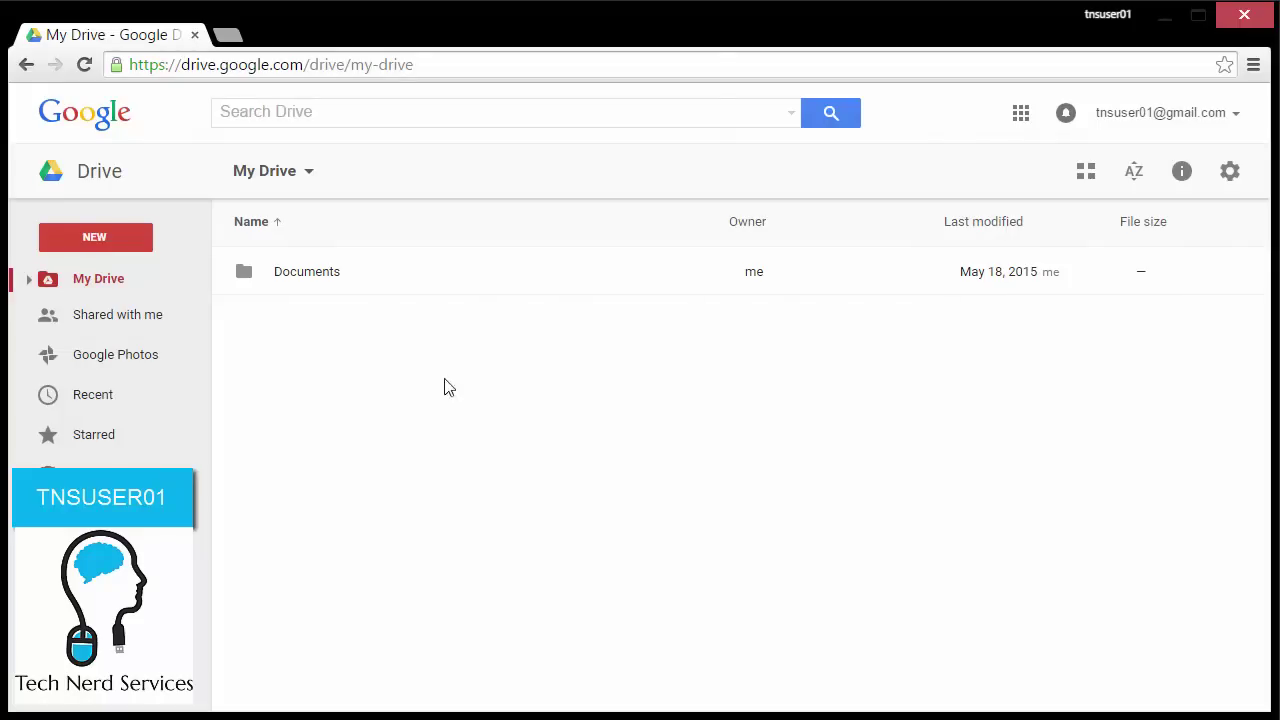
Share the Documents folder with the second test user as Can edit and send the invitation.
left_click(432, 284)
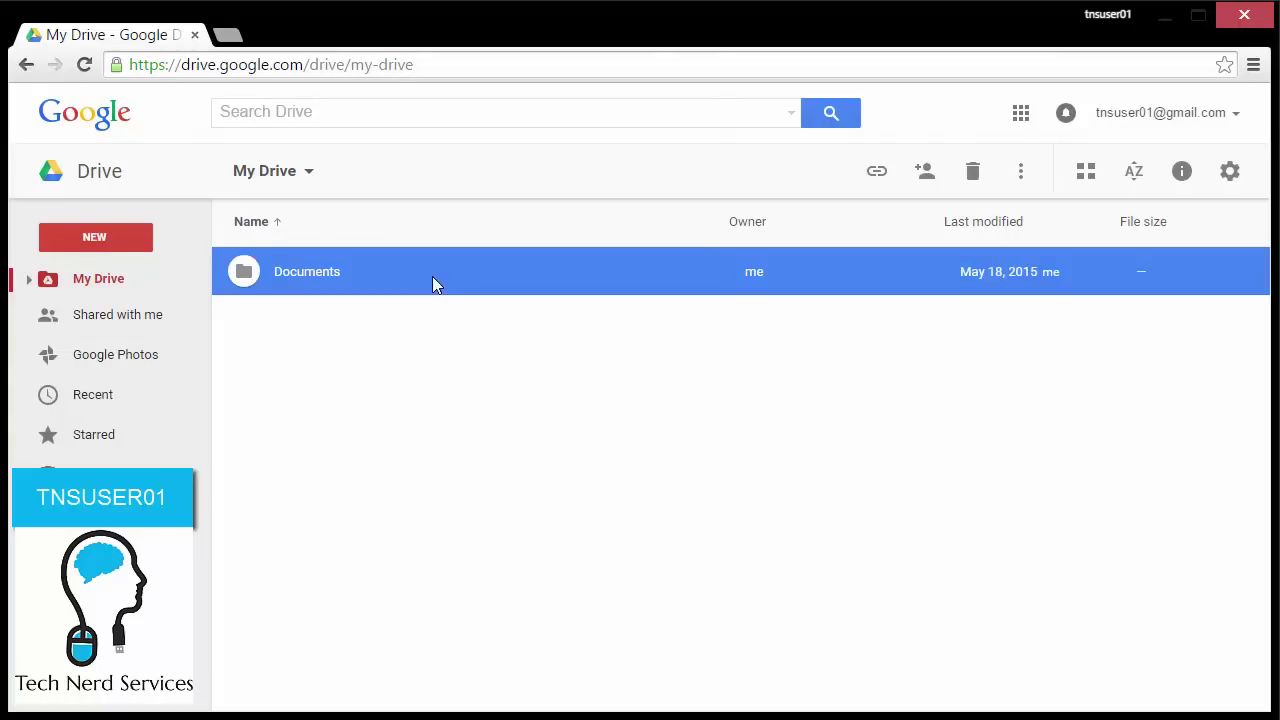
left_click(926, 172)
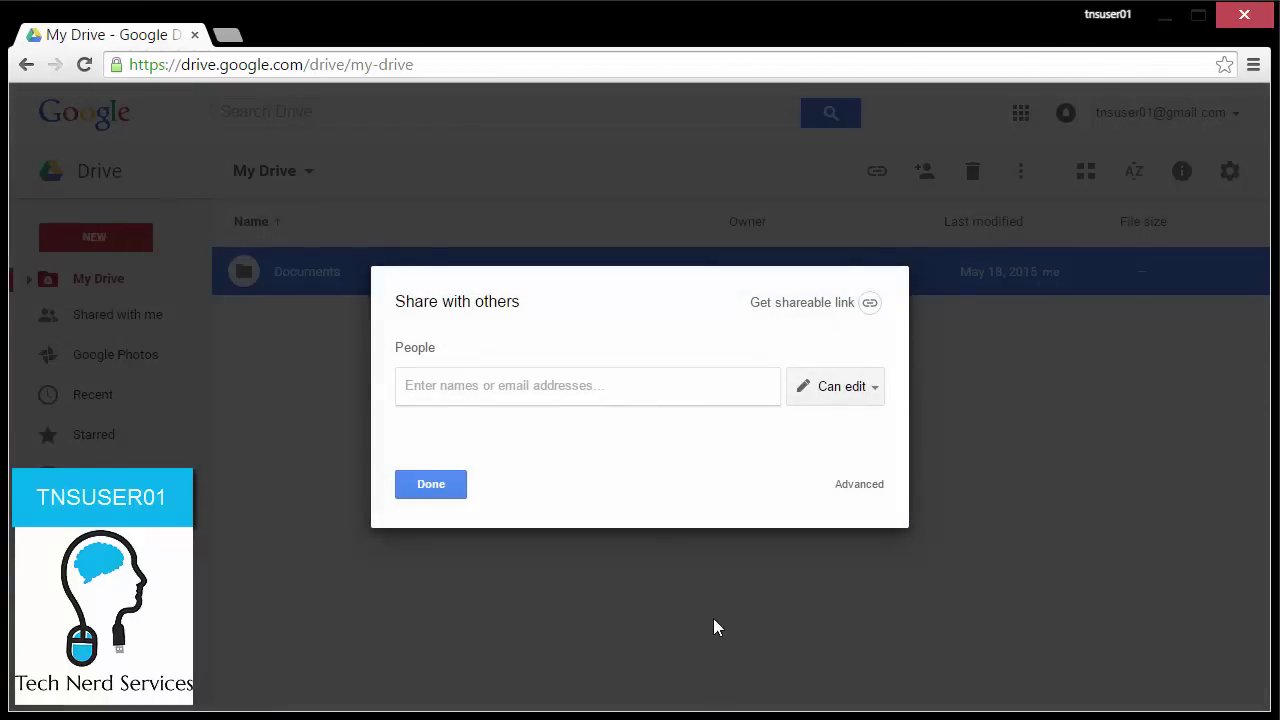
type("tnsu")
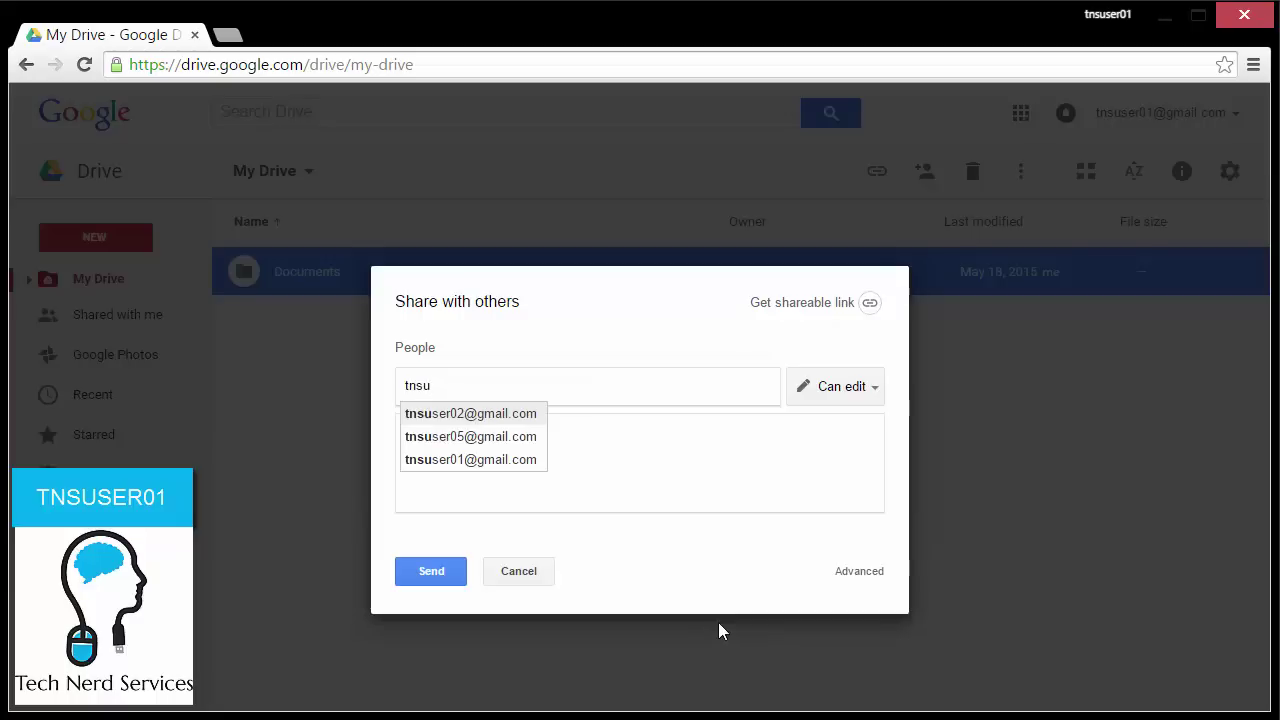
left_click(492, 418)
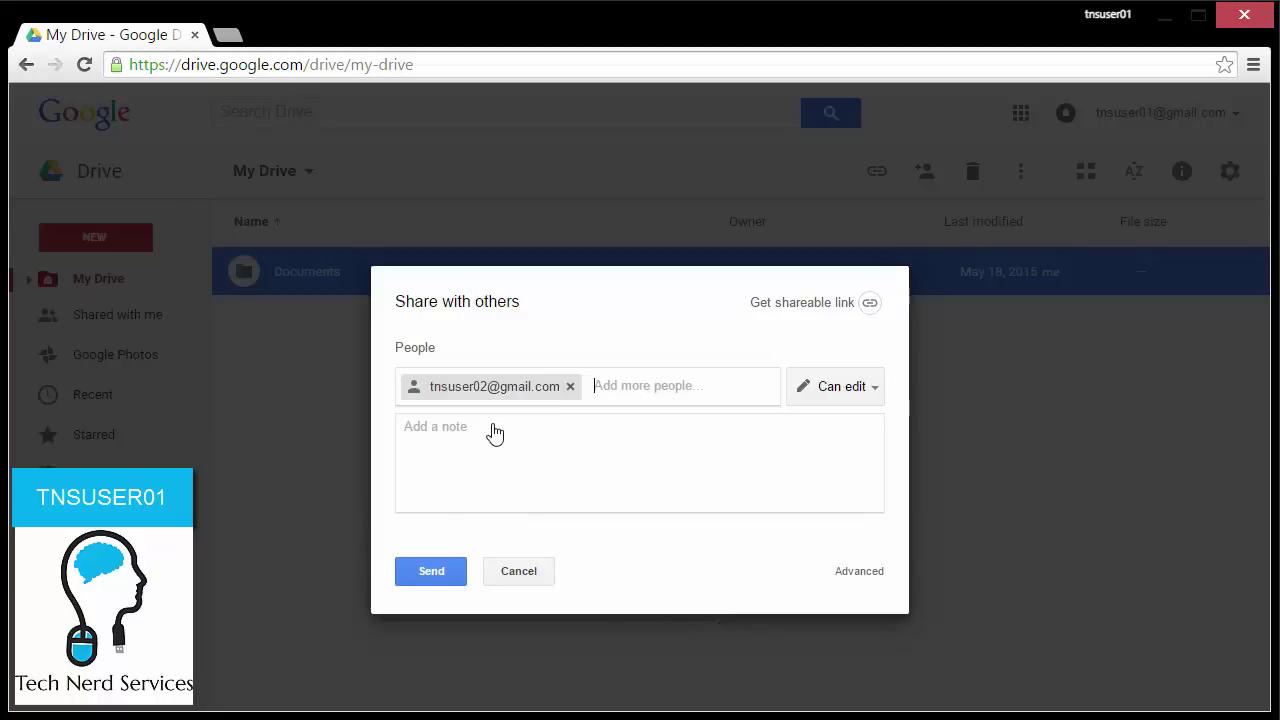
left_click(869, 401)
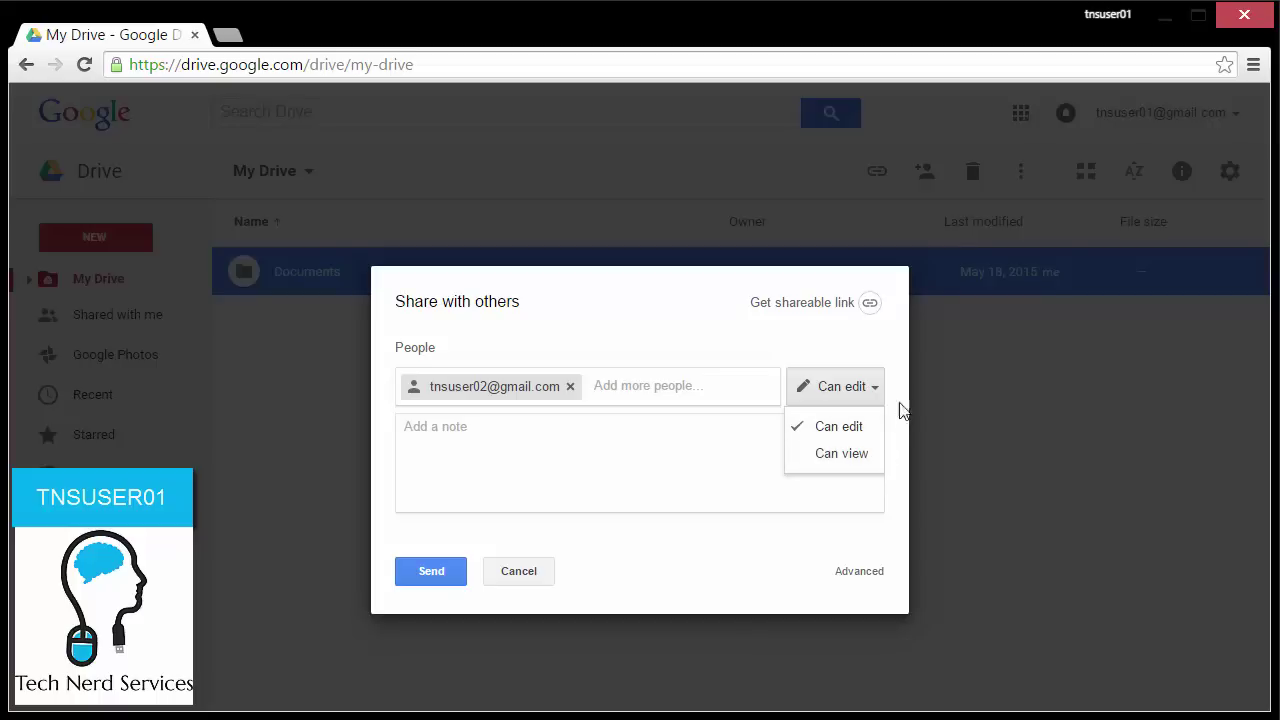
left_click(666, 465)
left_click(443, 571)
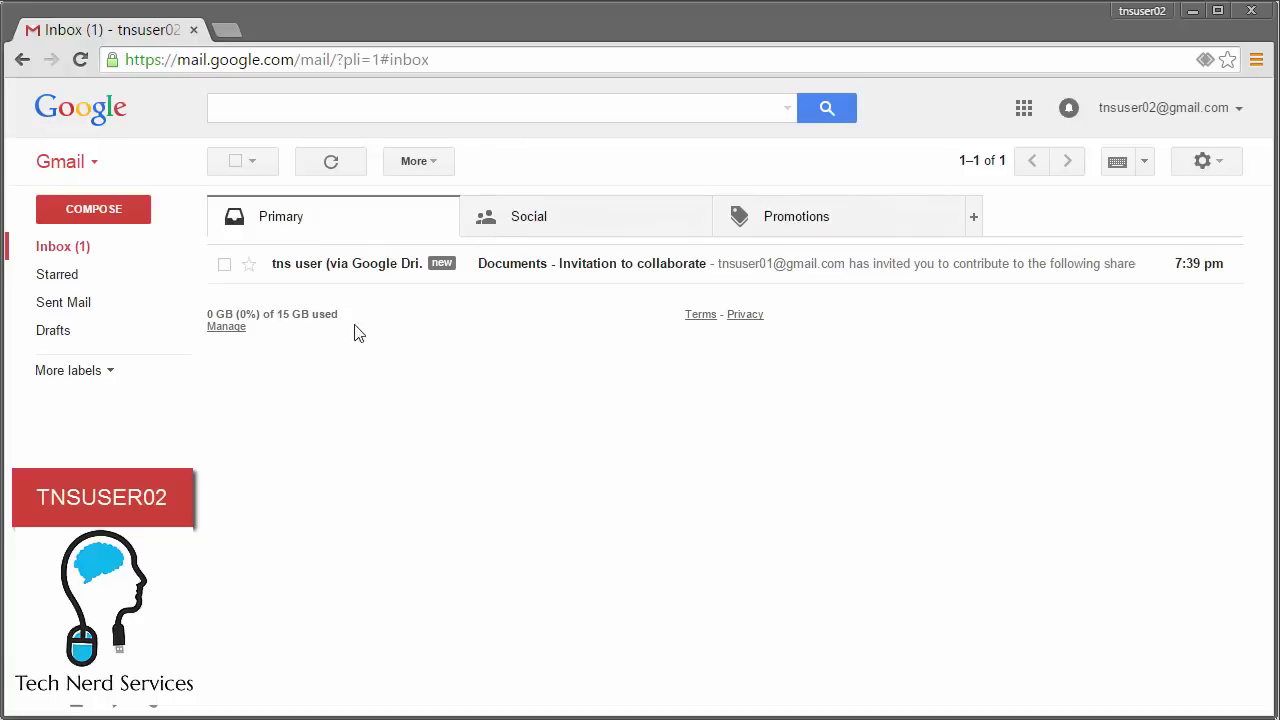
From the invitation email, add the shared Documents folder (File3, File4, File5) to My Drive.
left_click(360, 276)
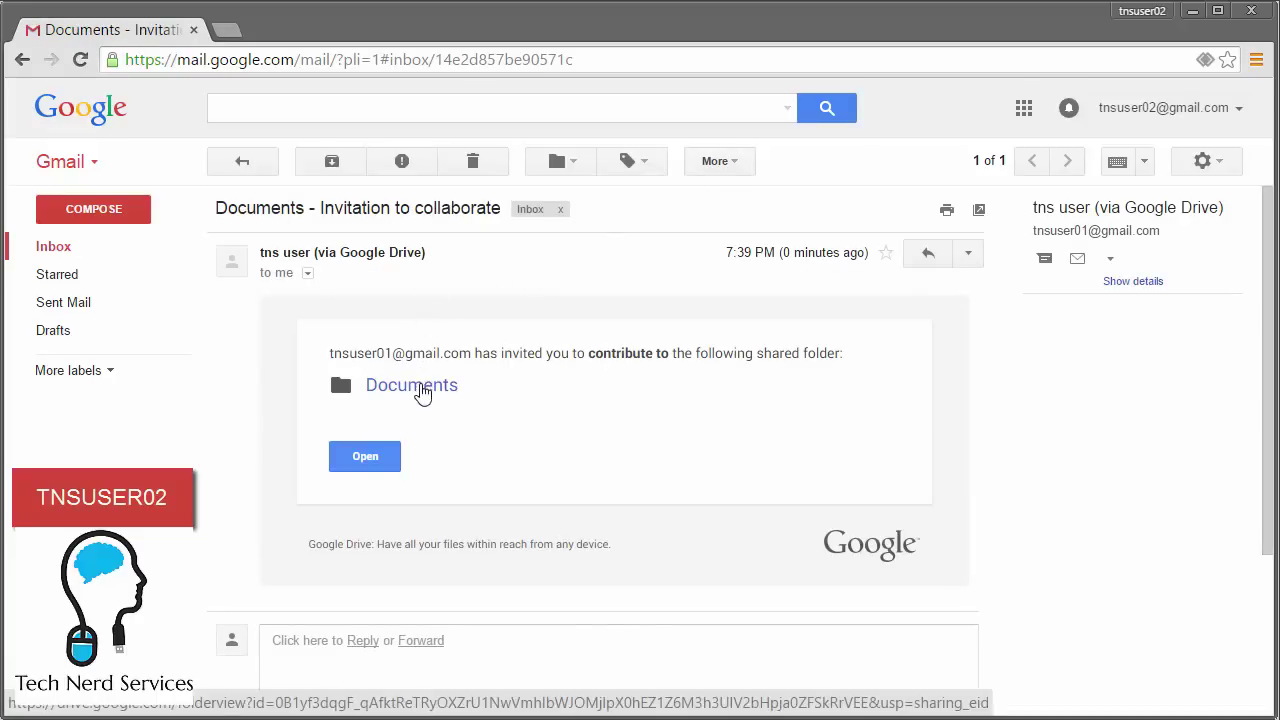
left_click(422, 390)
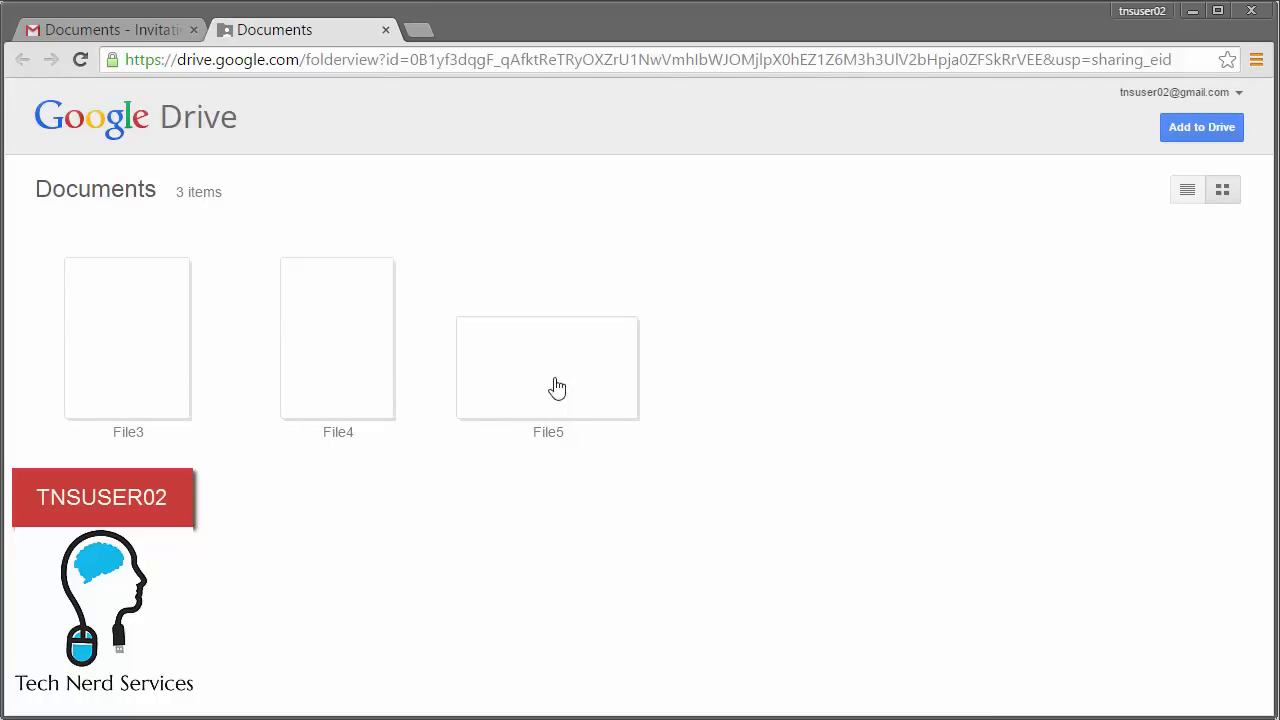
left_click(1182, 134)
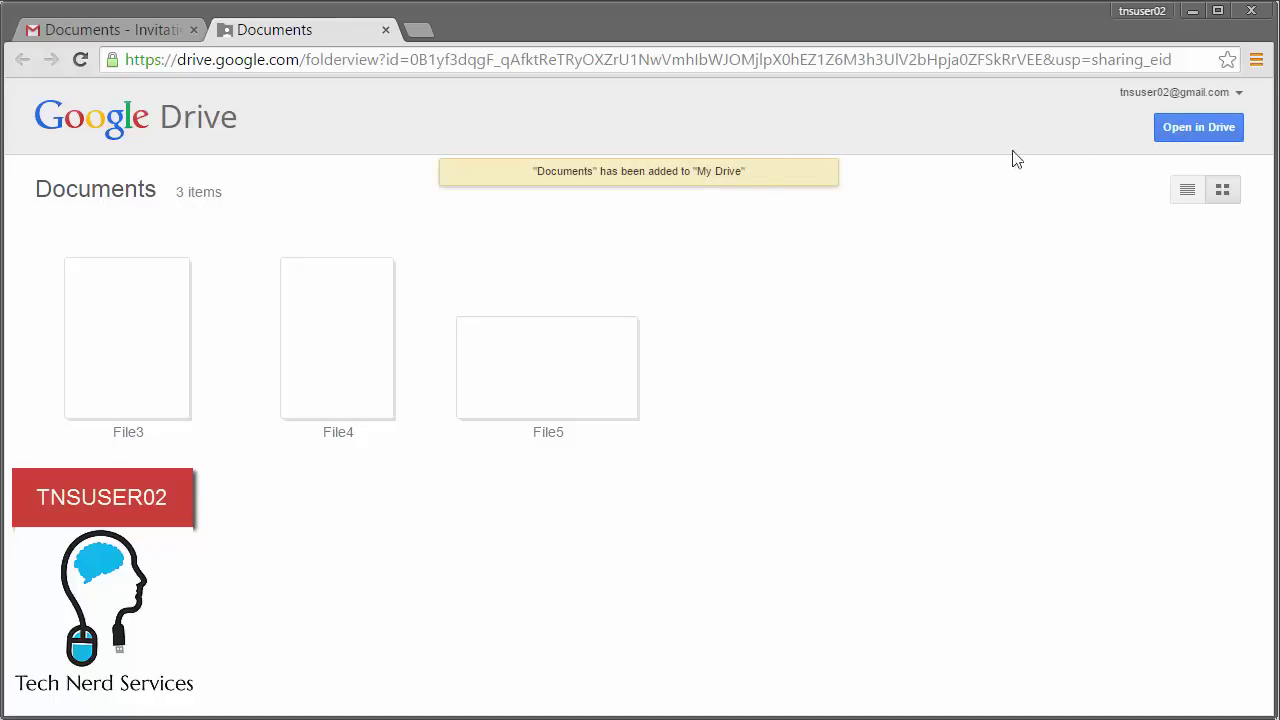
left_click(77, 31)
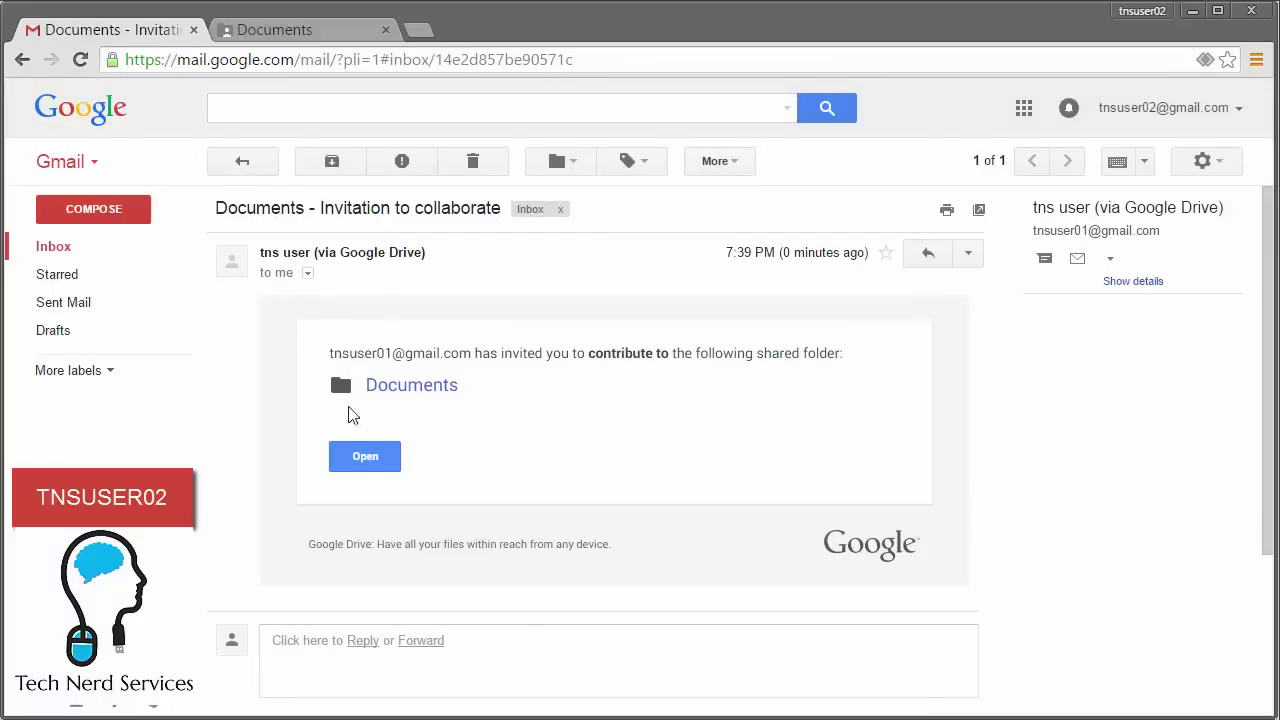
Open Drive from the Google apps grid and select Documents under Shared with me.
left_click(1024, 108)
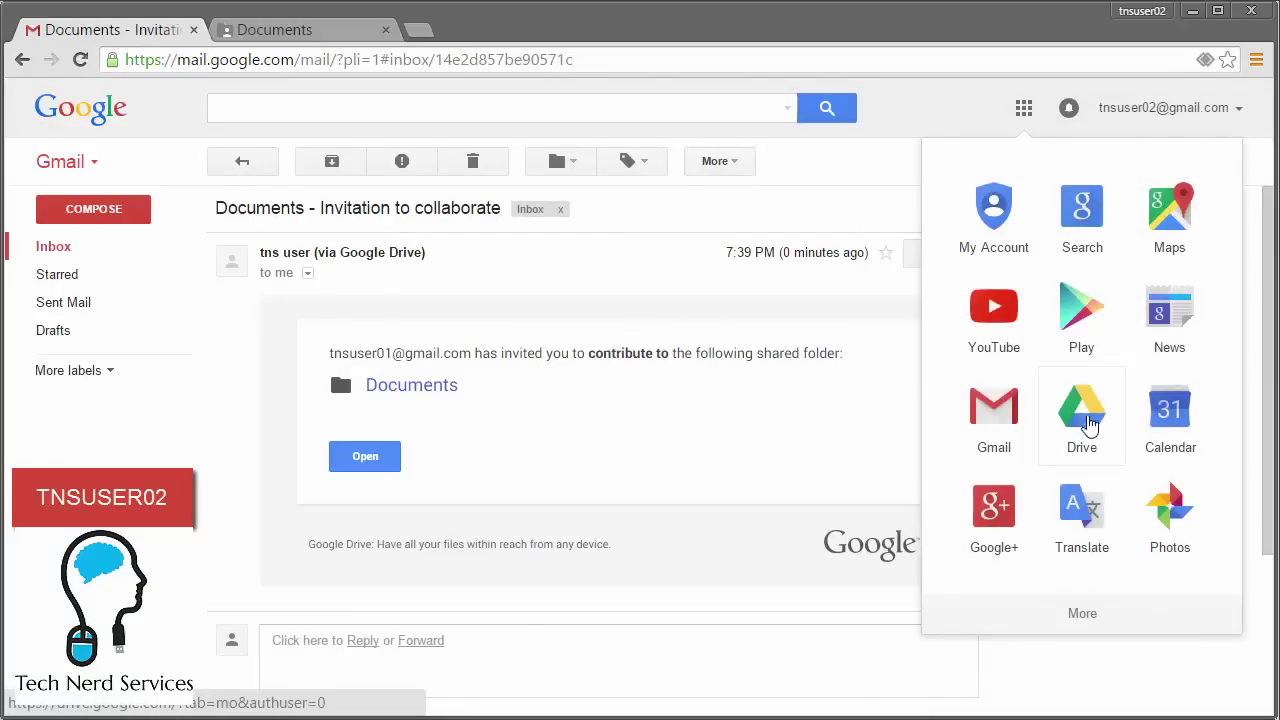
left_click(1089, 428)
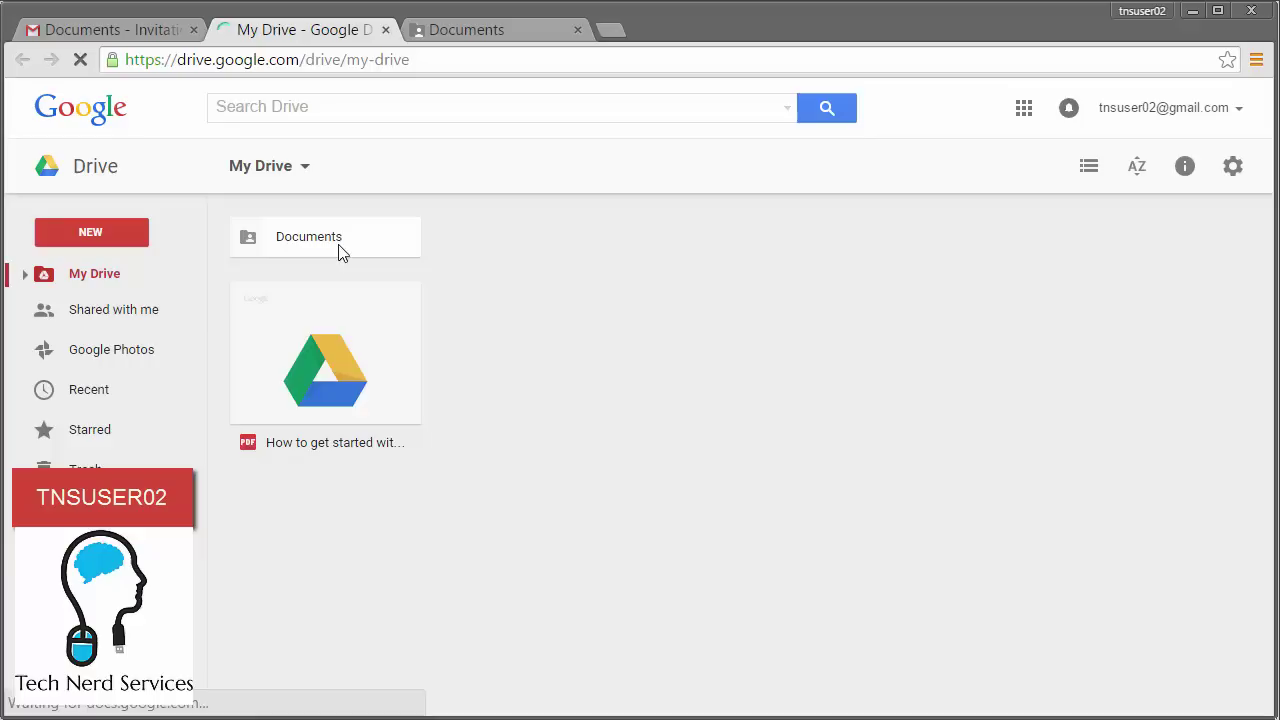
left_click(142, 316)
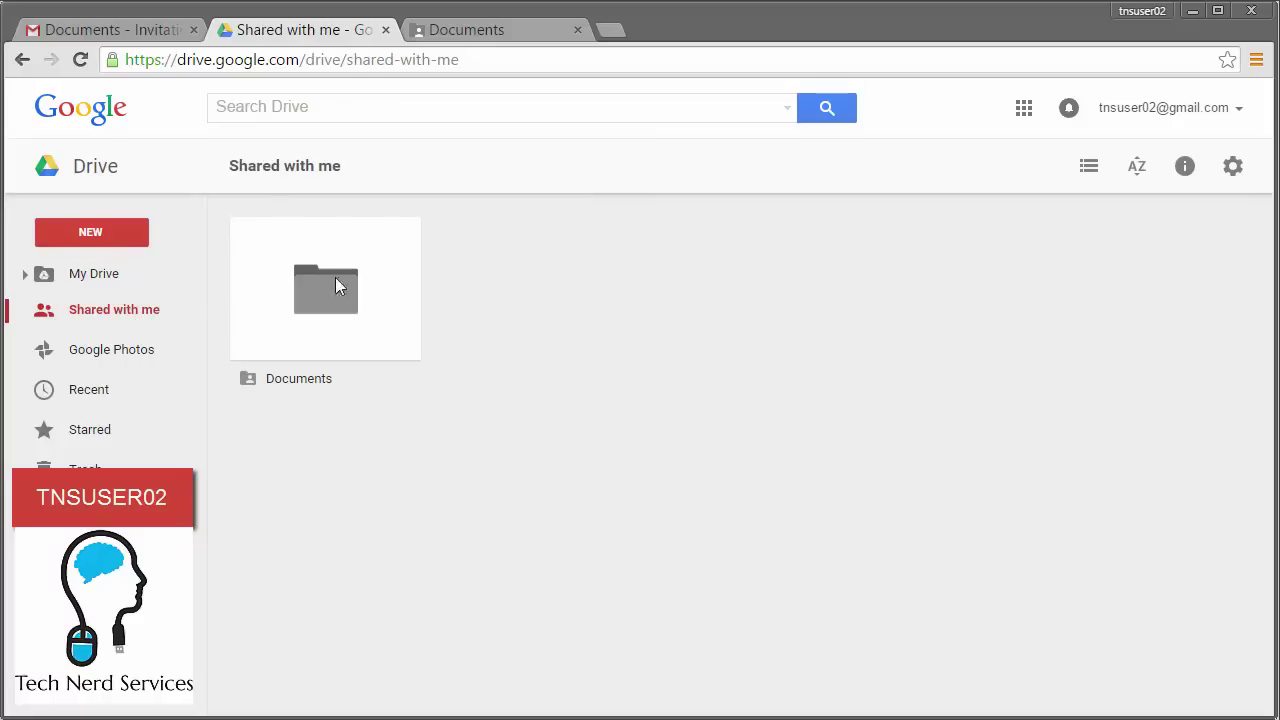
left_click(110, 30)
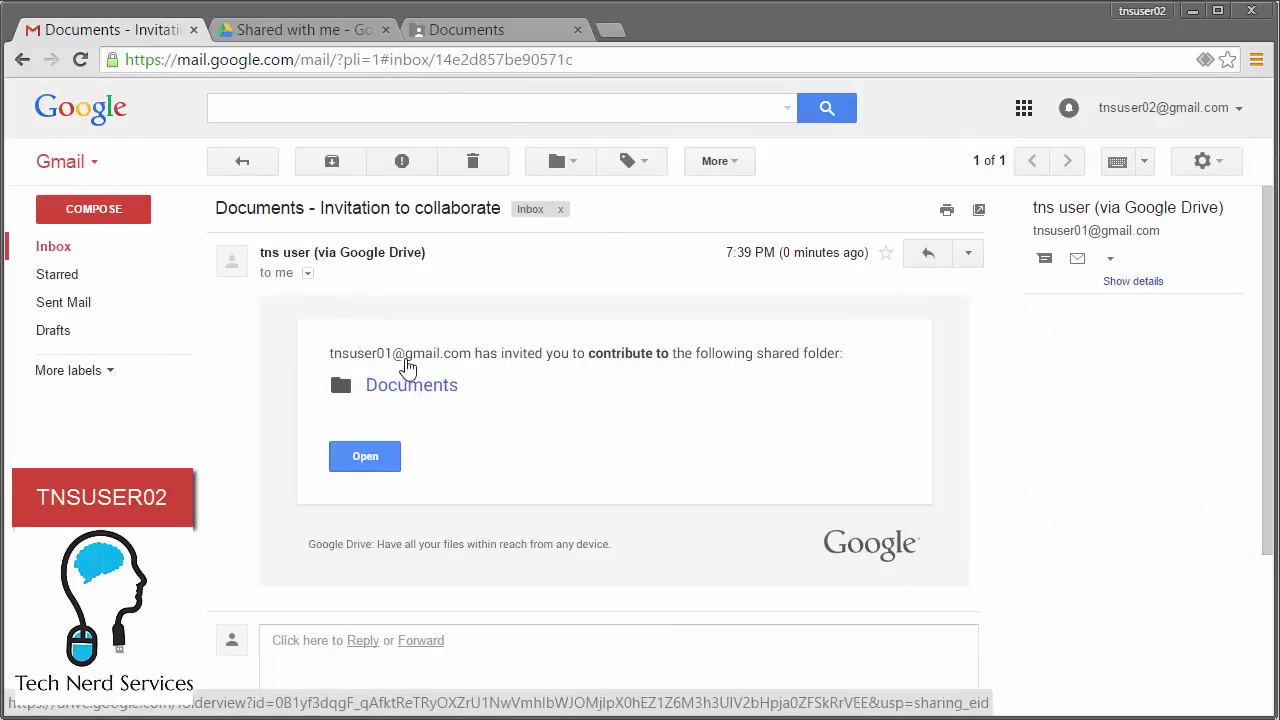
left_click(310, 30)
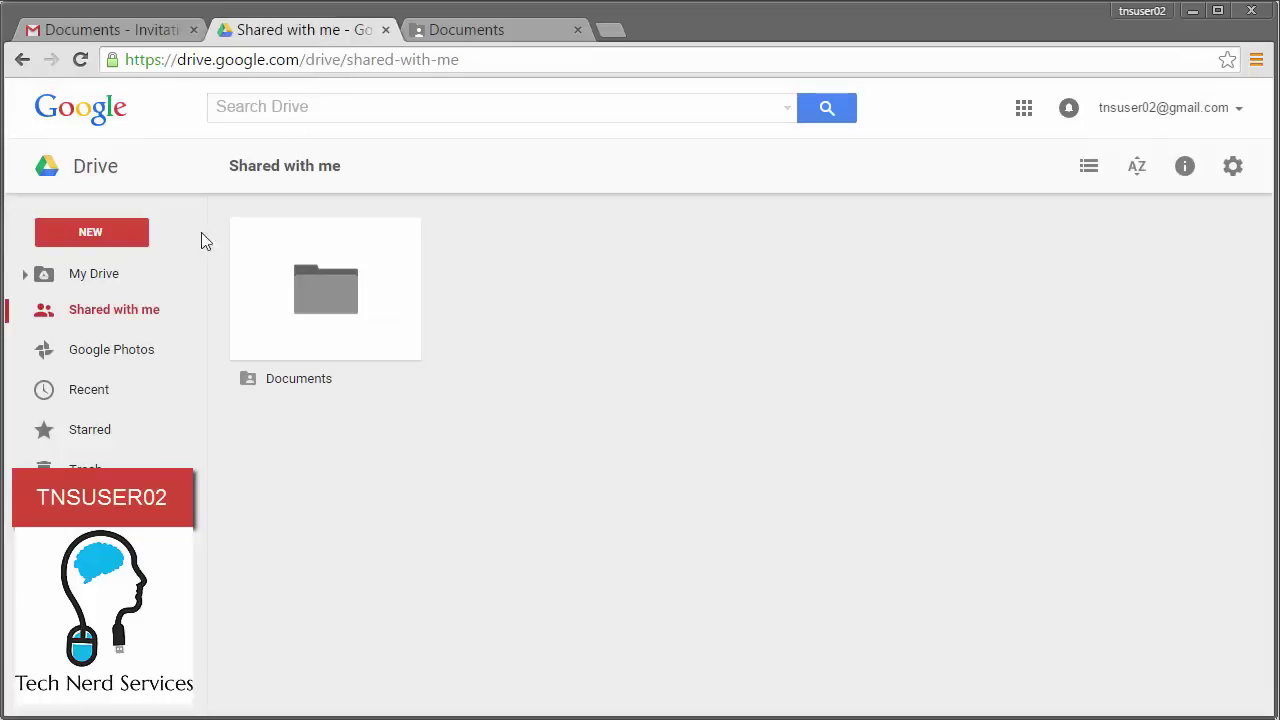
left_click(315, 330)
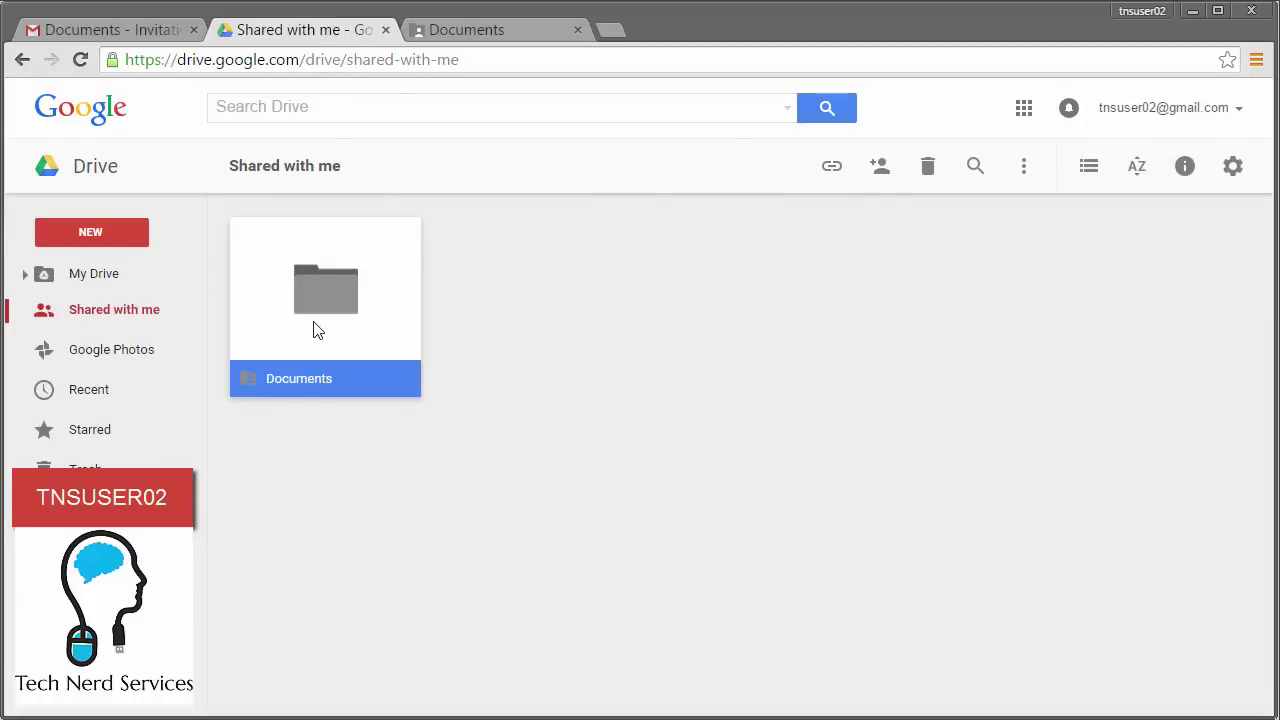
Open the Documents folder from the Shared with me list.
double_click(315, 330)
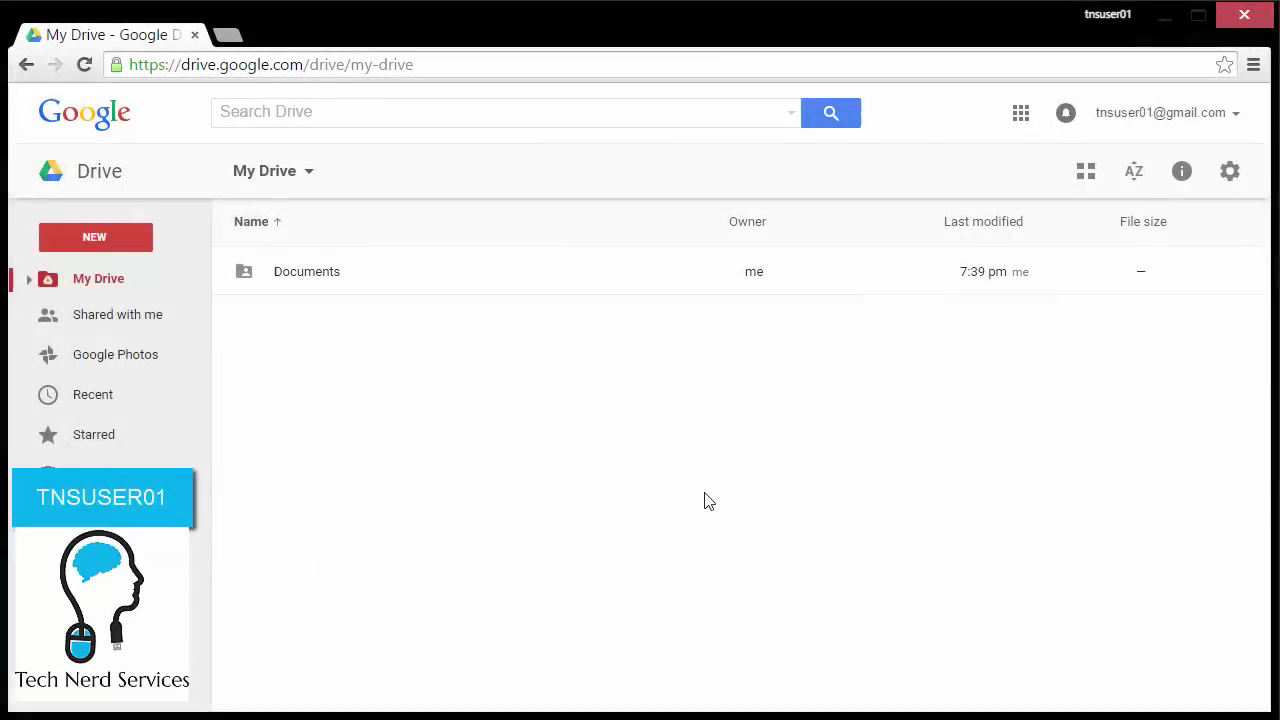
Reopen Documents from My Drive and bring up File3's advanced sharing settings.
left_click(350, 281)
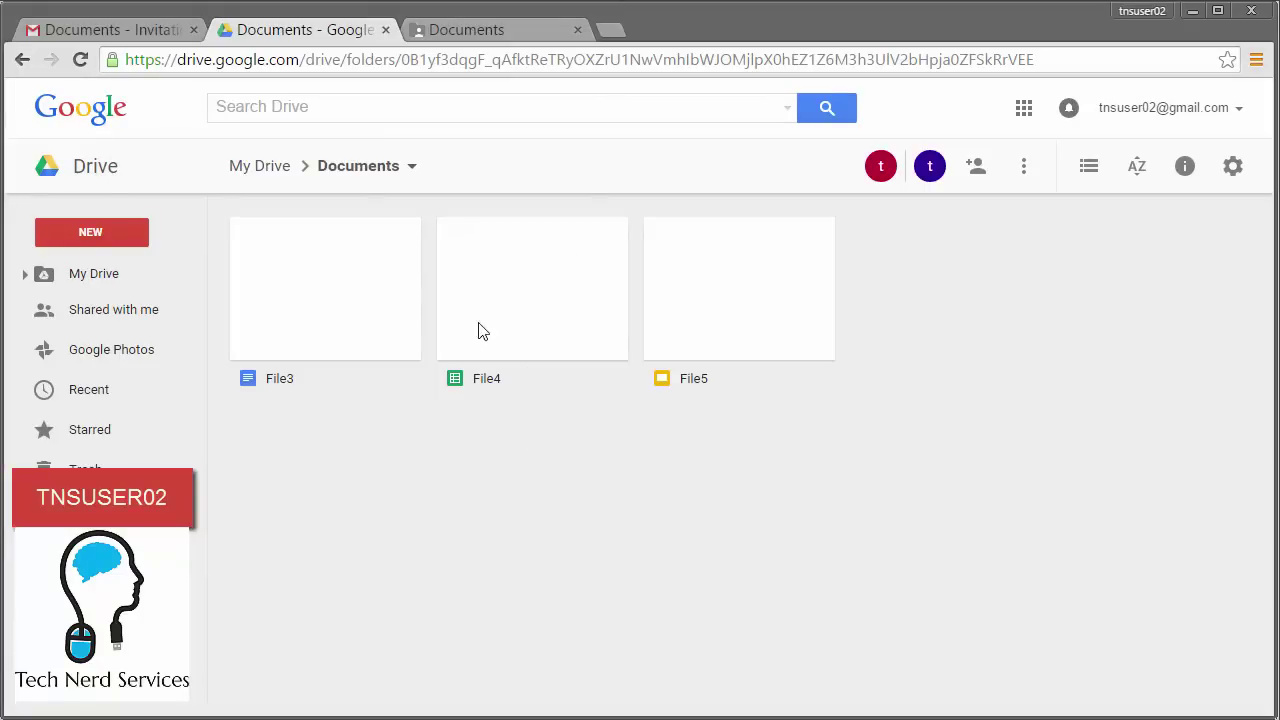
left_click(256, 178)
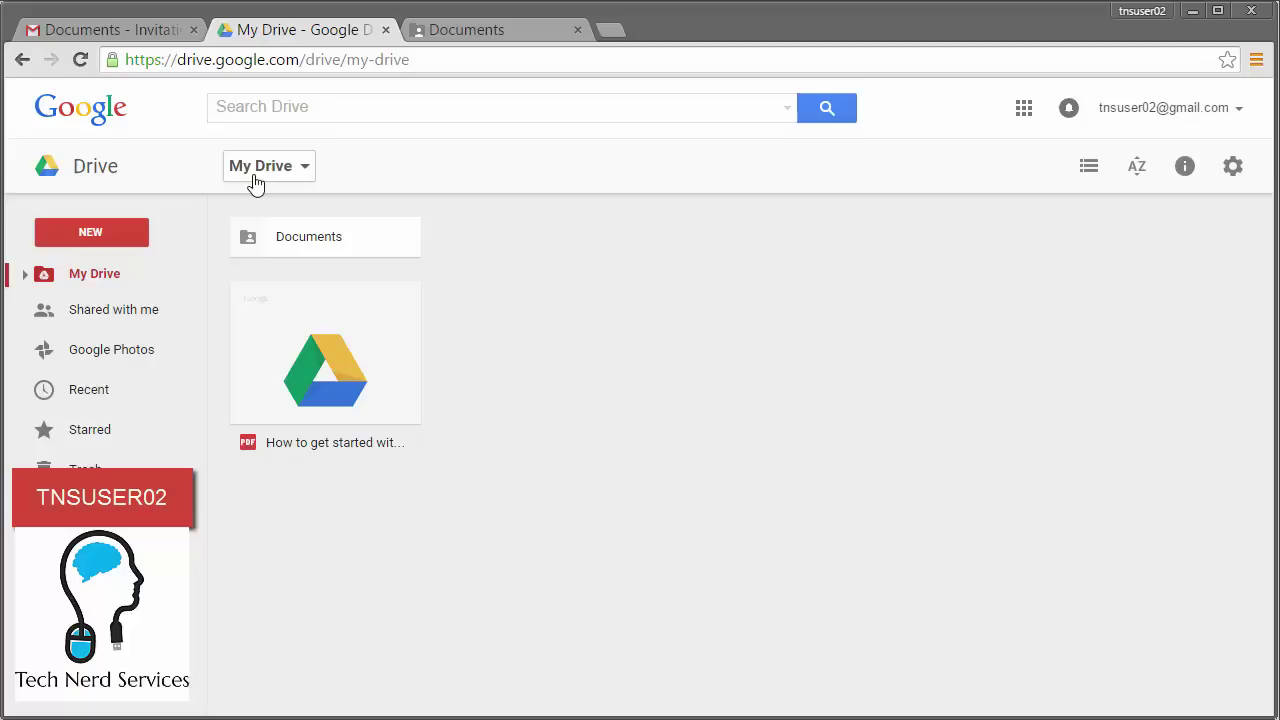
double_click(280, 248)
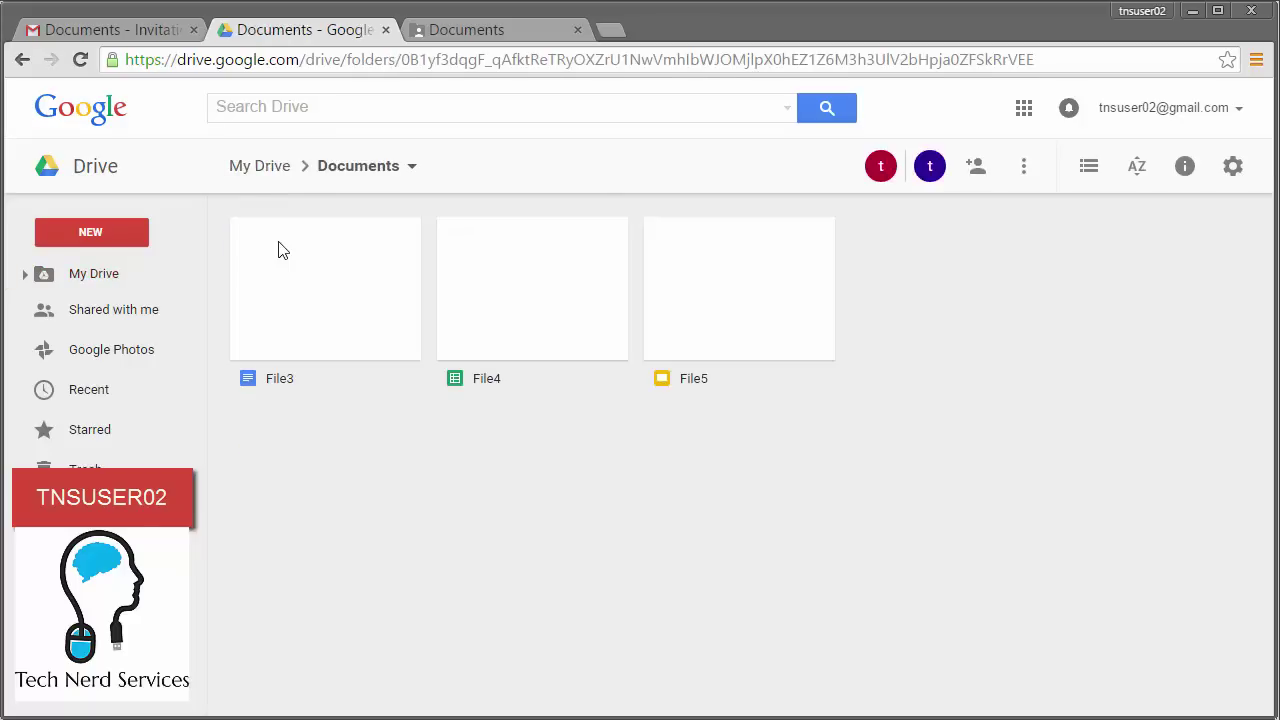
left_click(281, 250)
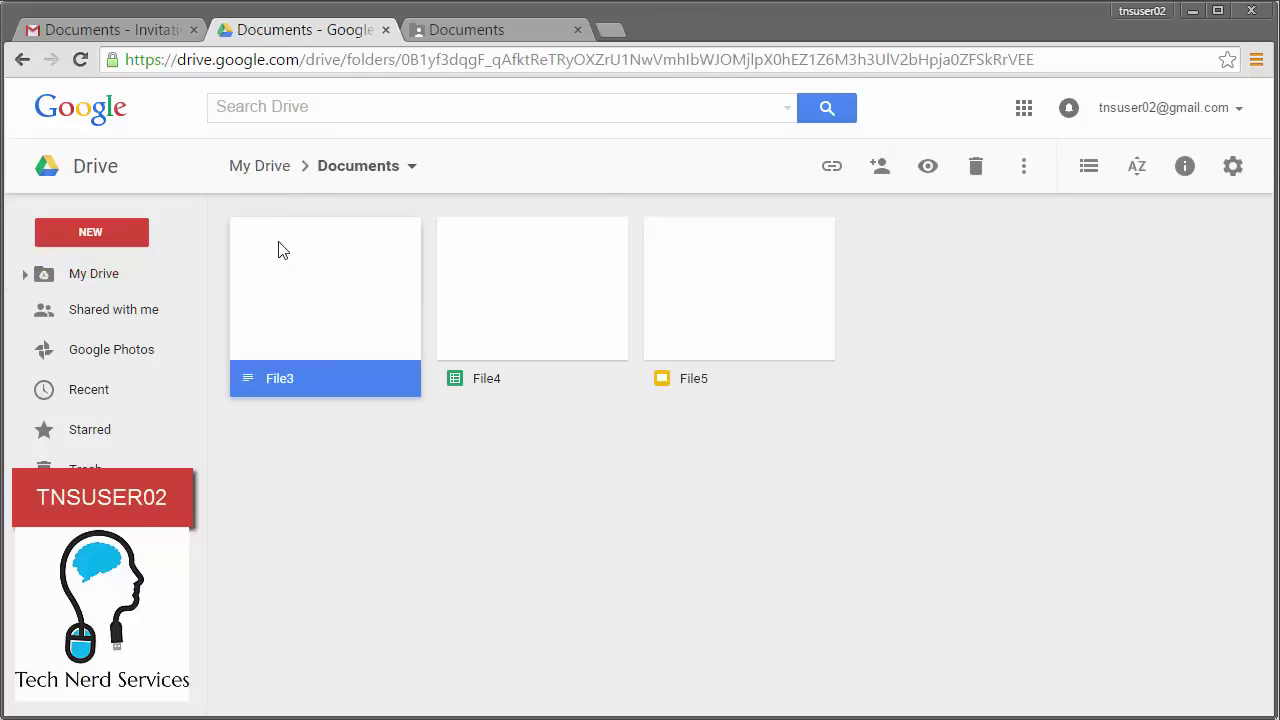
left_click(880, 168)
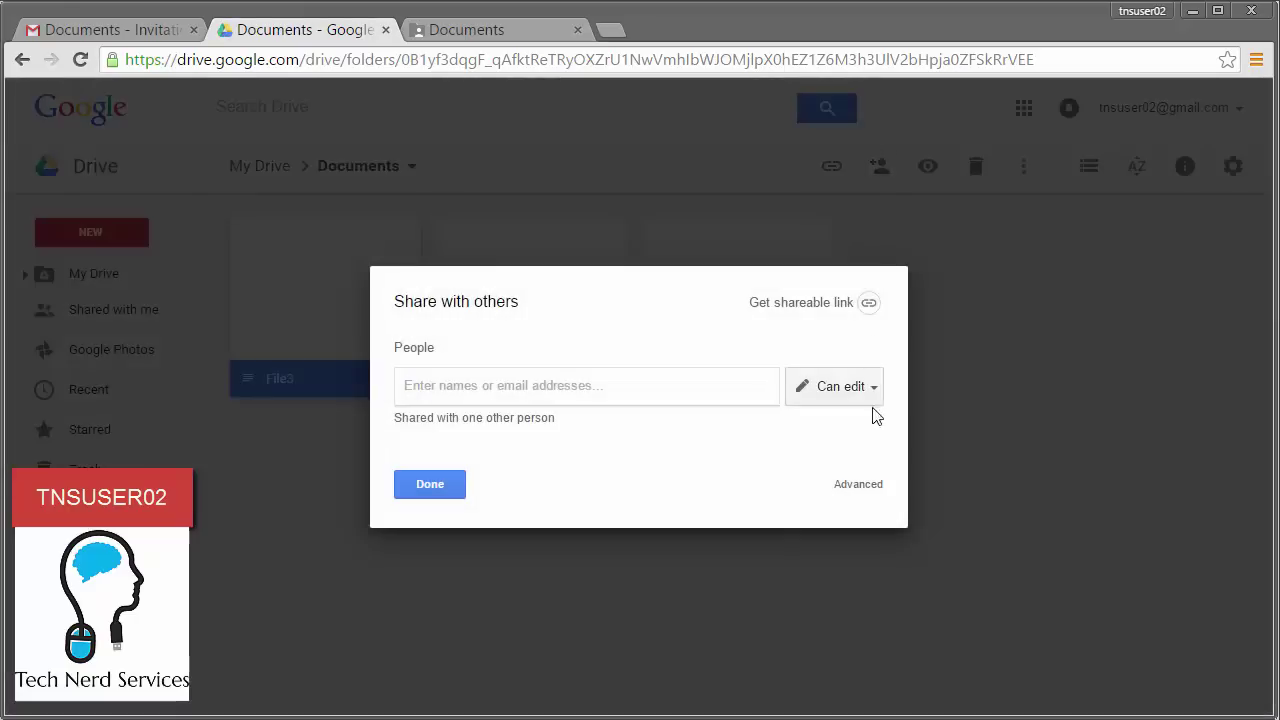
left_click(862, 490)
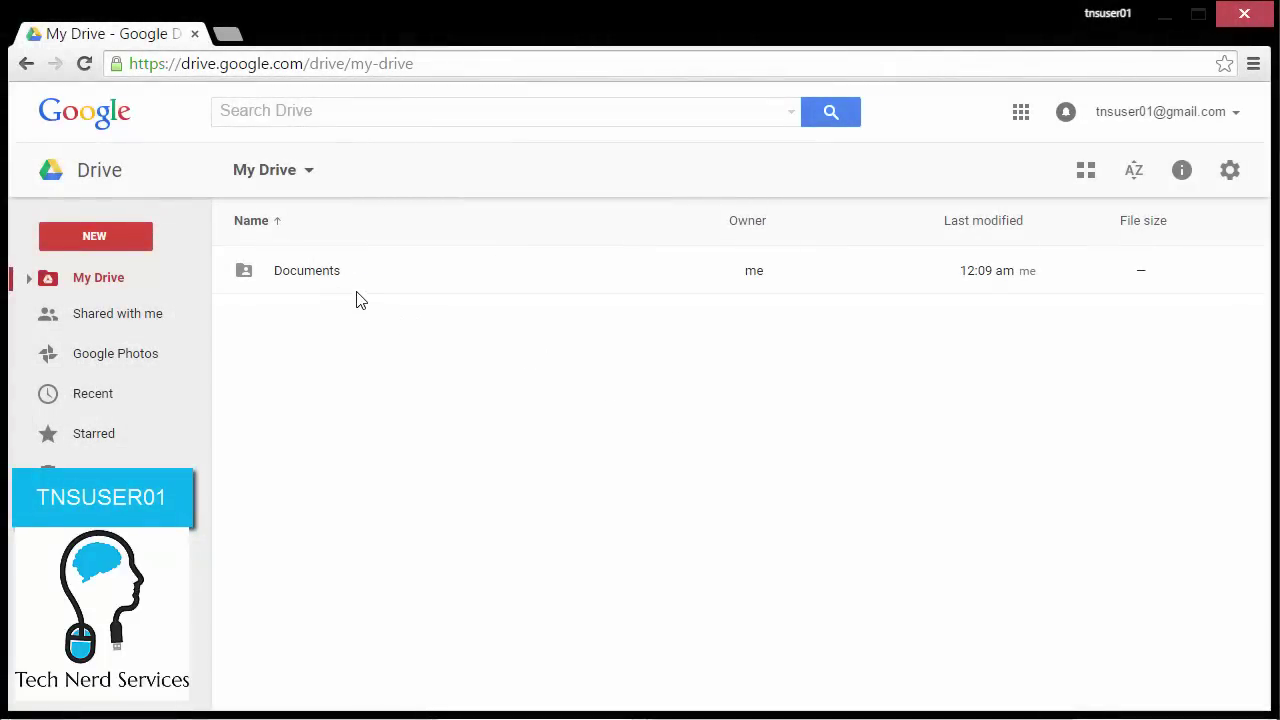
Check who has edit access to Documents, then open the folder in a smaller window.
right_click(333, 284)
left_click(343, 362)
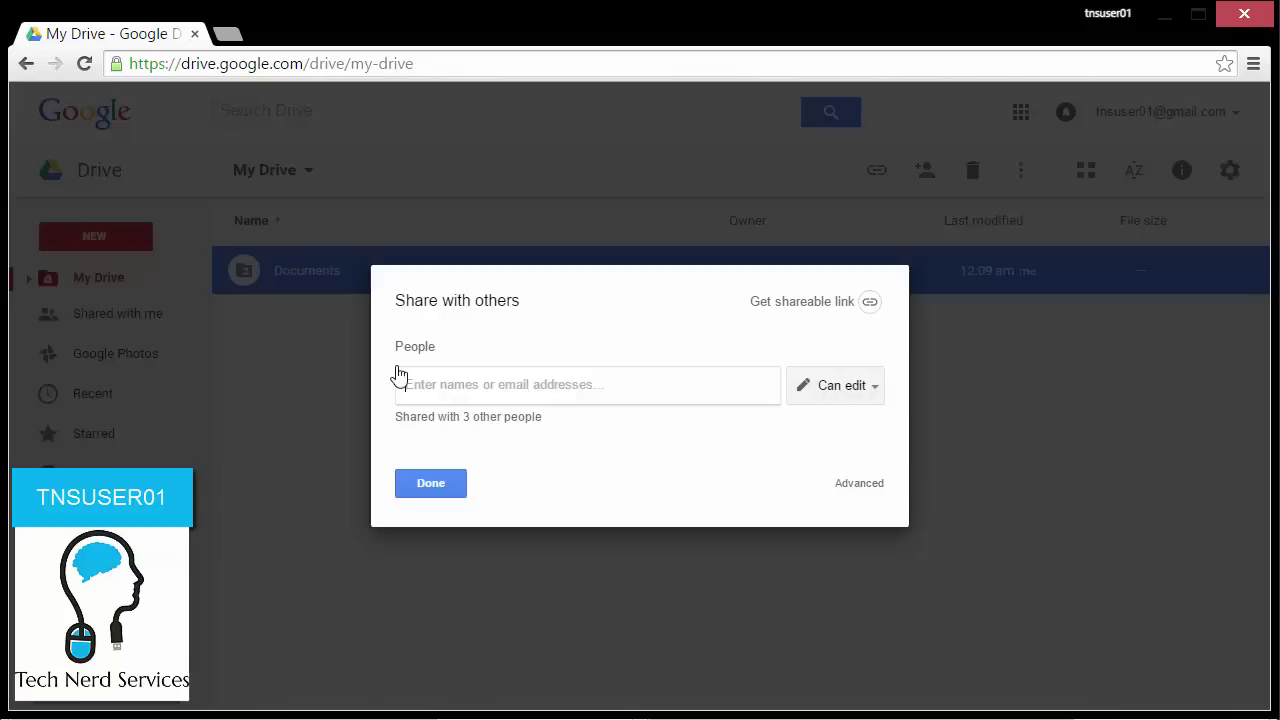
left_click(858, 484)
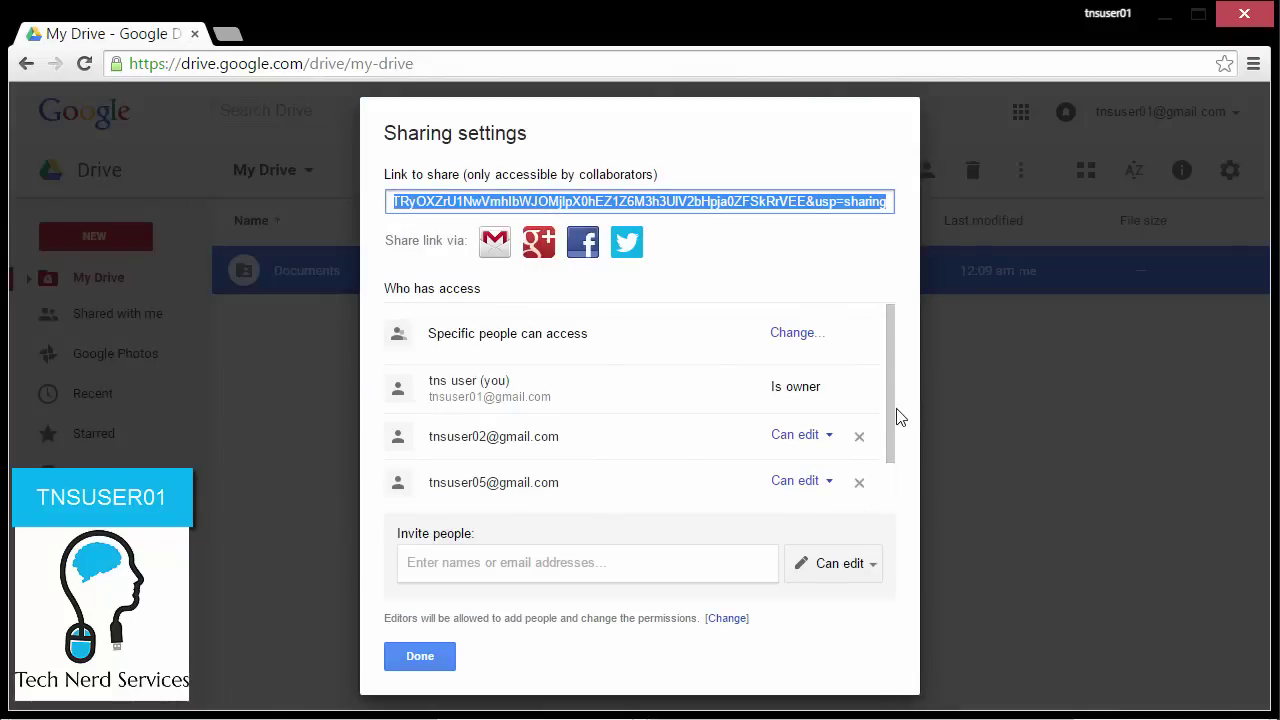
left_click_drag(888, 422, 887, 483)
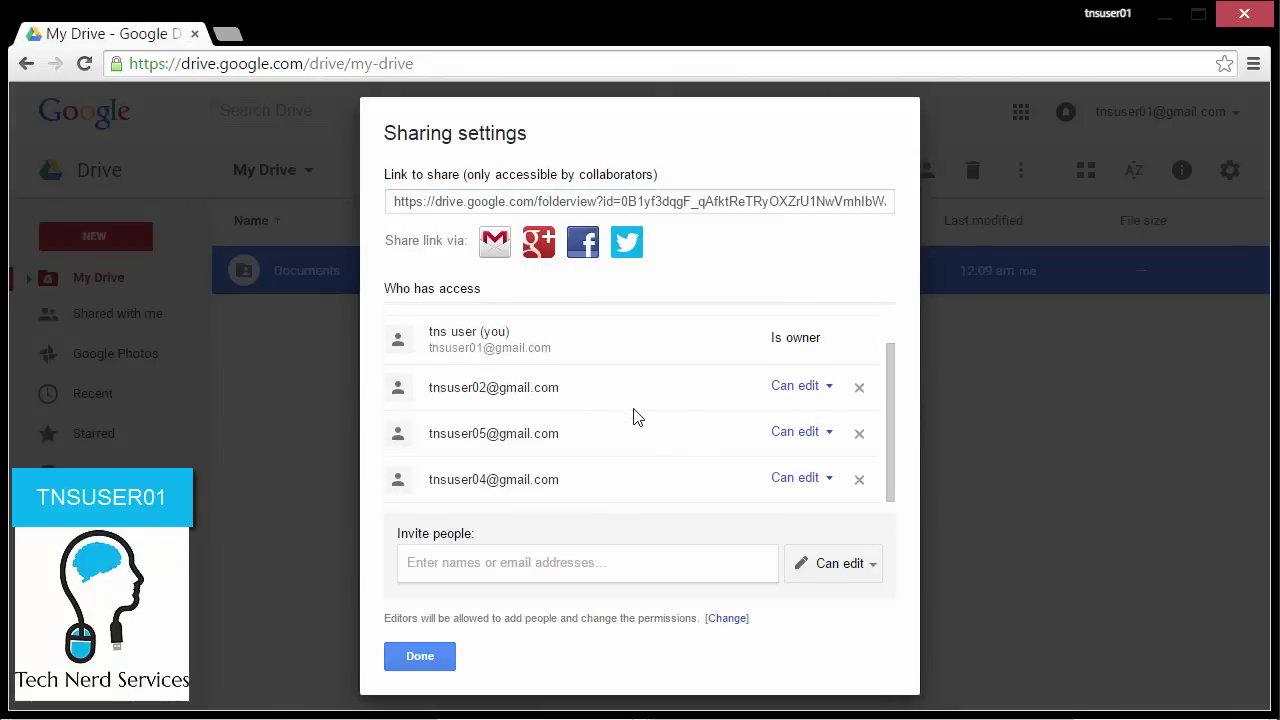
left_click(437, 658)
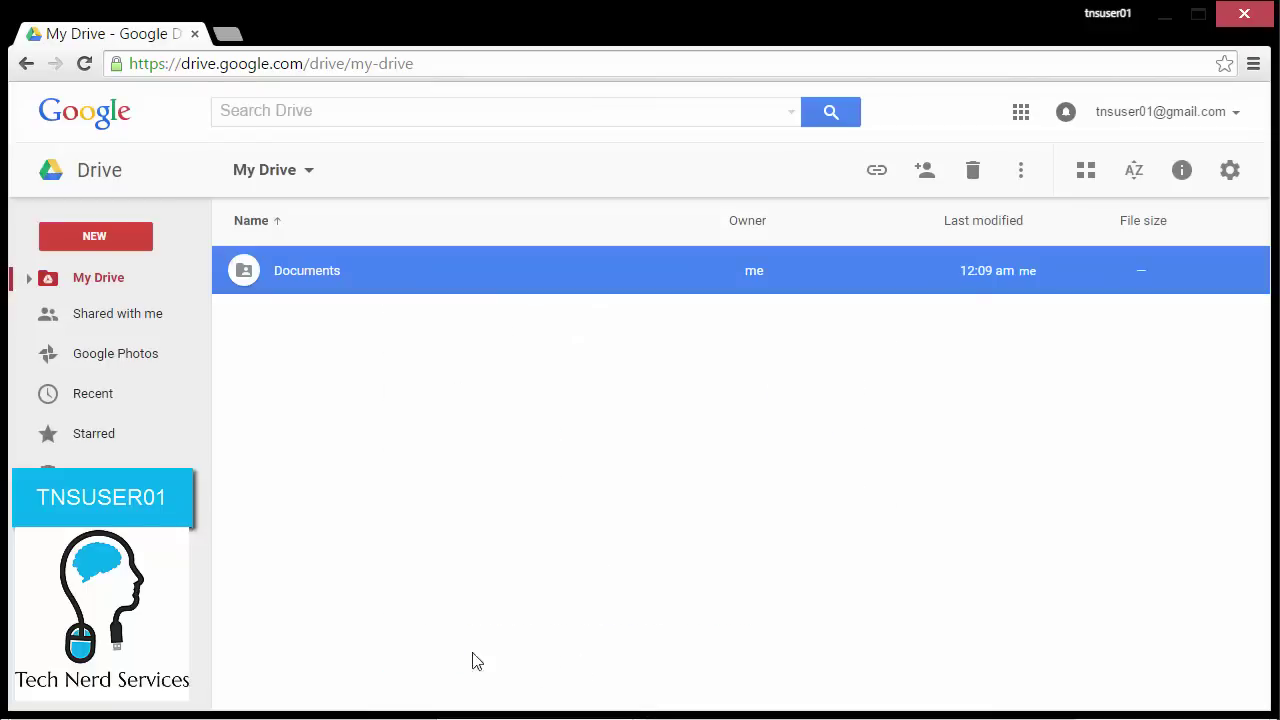
double_click(315, 278)
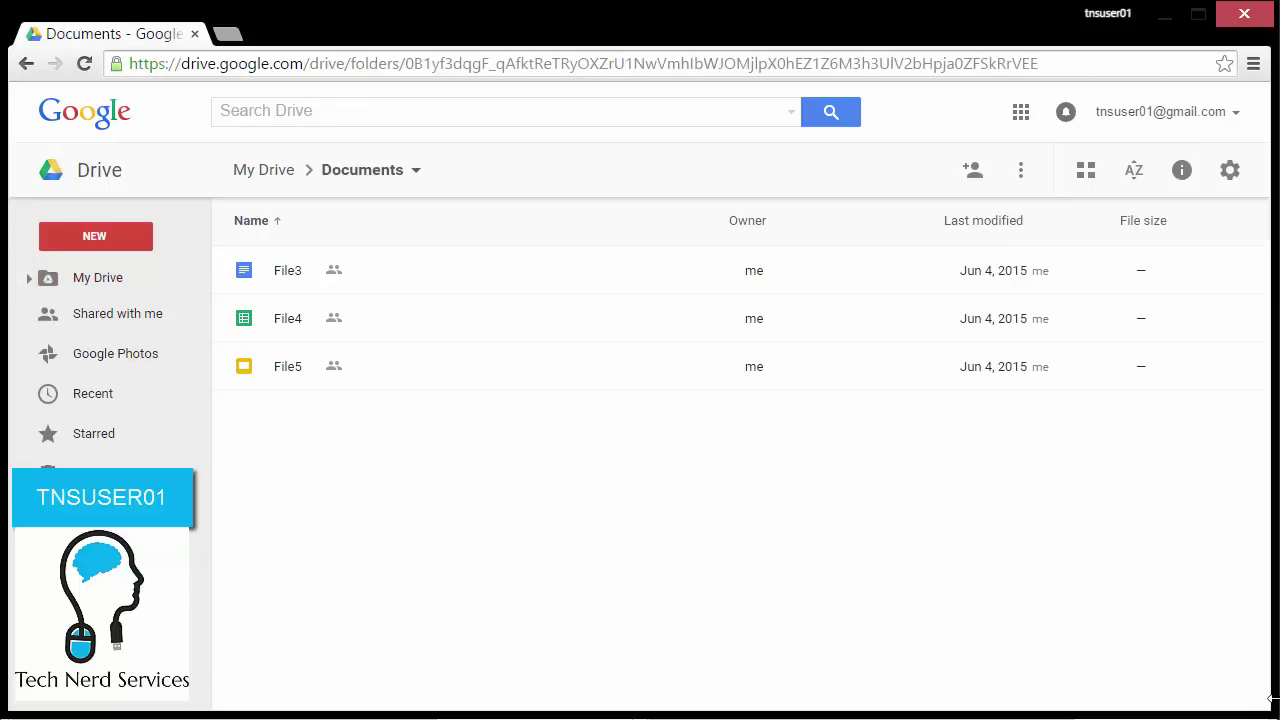
left_click_drag(1266, 708, 630, 410)
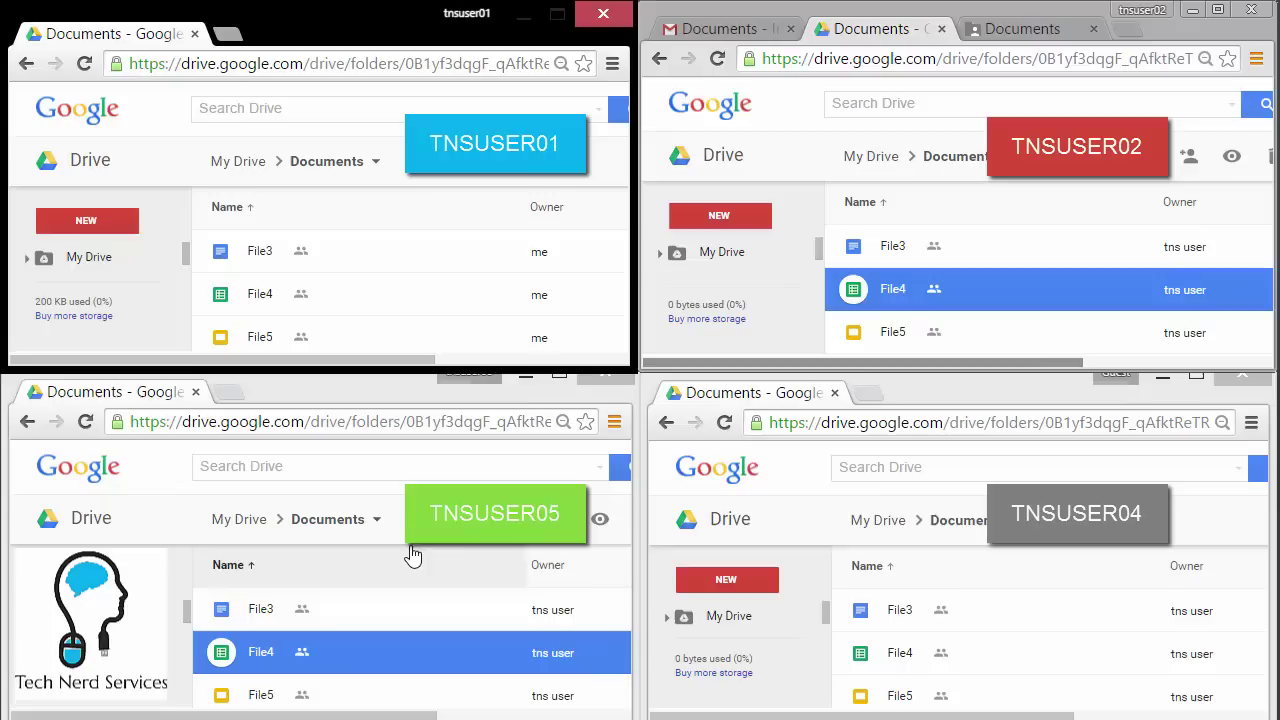
Remove File3 from Documents and move File4 to My Drive, confirming the prompt.
right_click(898, 255)
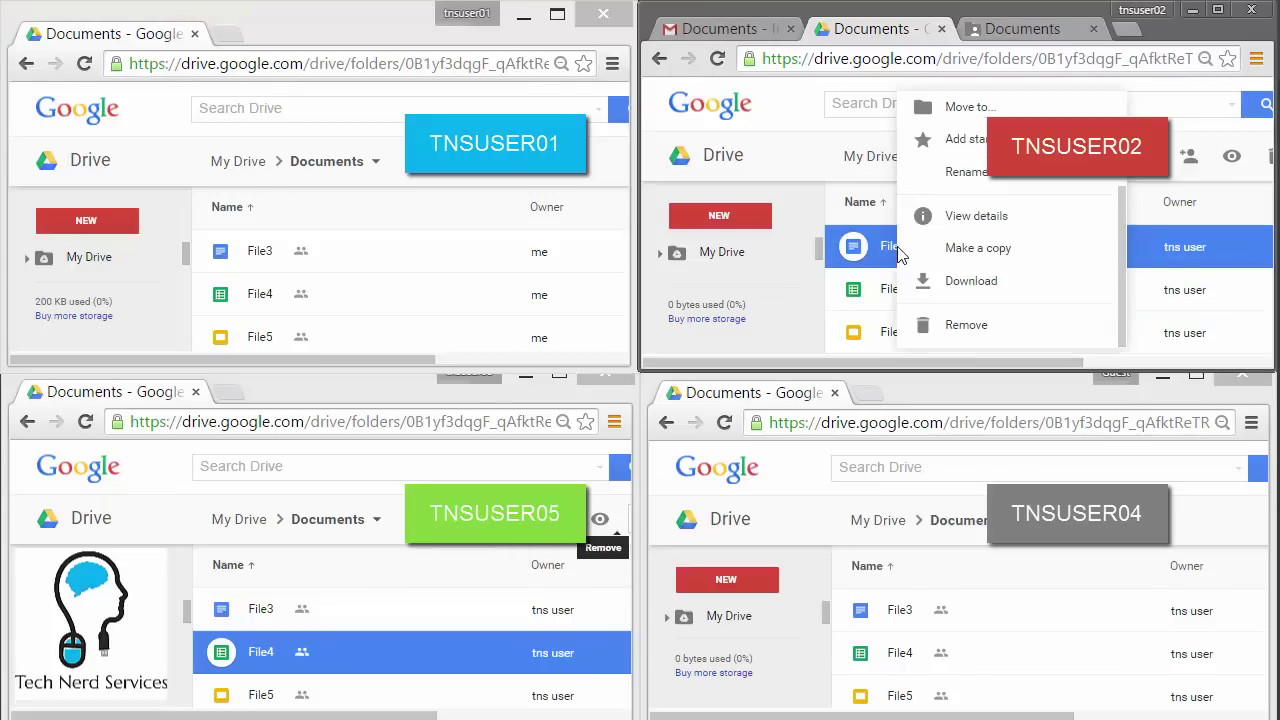
left_click(1031, 333)
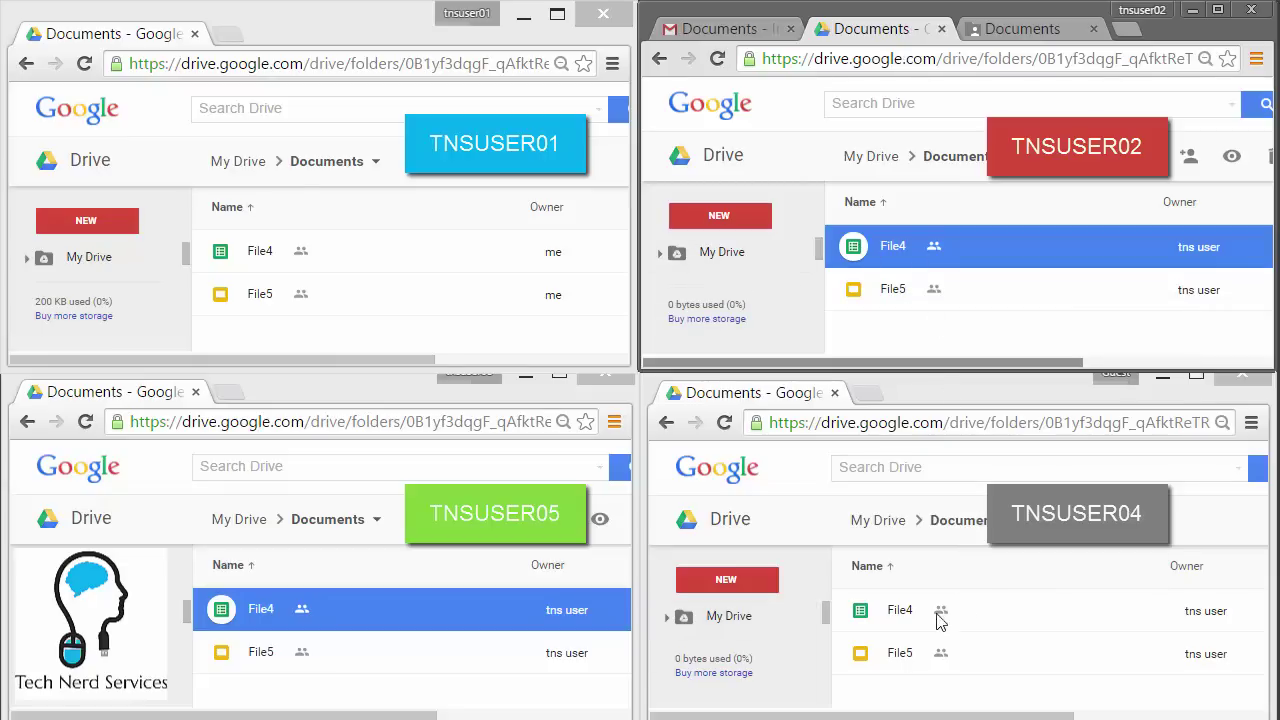
left_click_drag(891, 618, 713, 617)
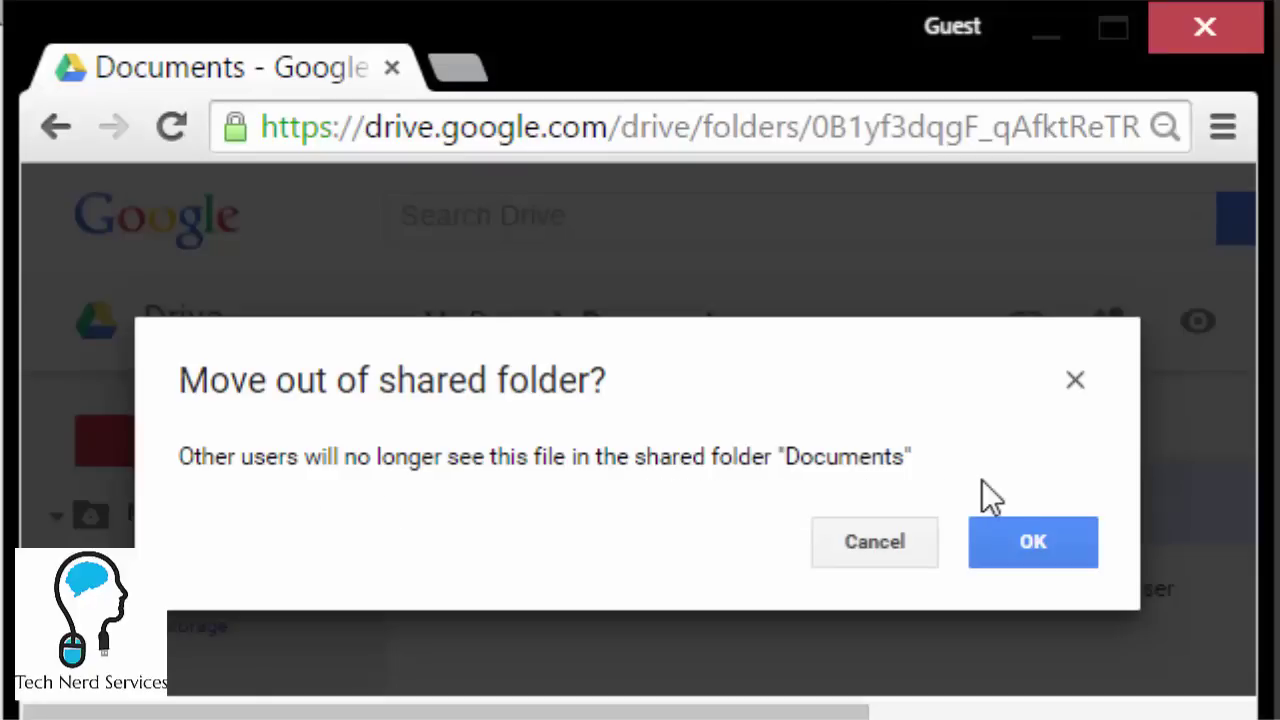
left_click(1073, 538)
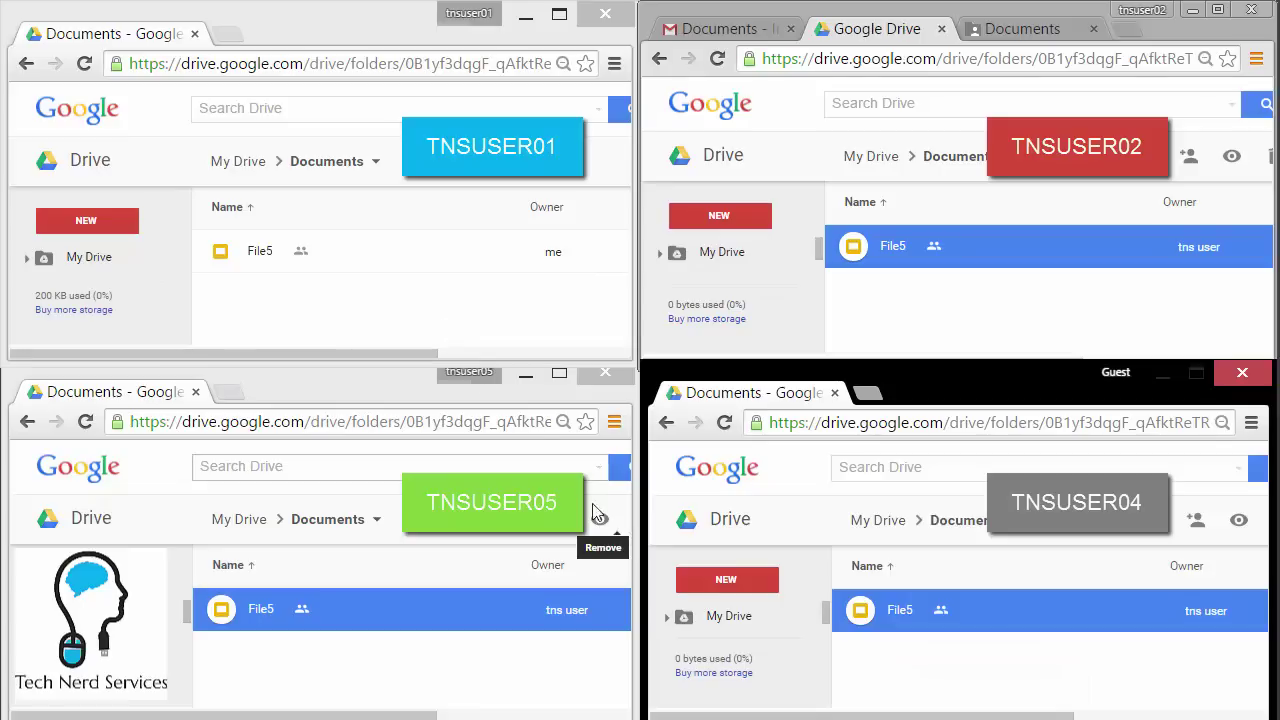
left_click(732, 622)
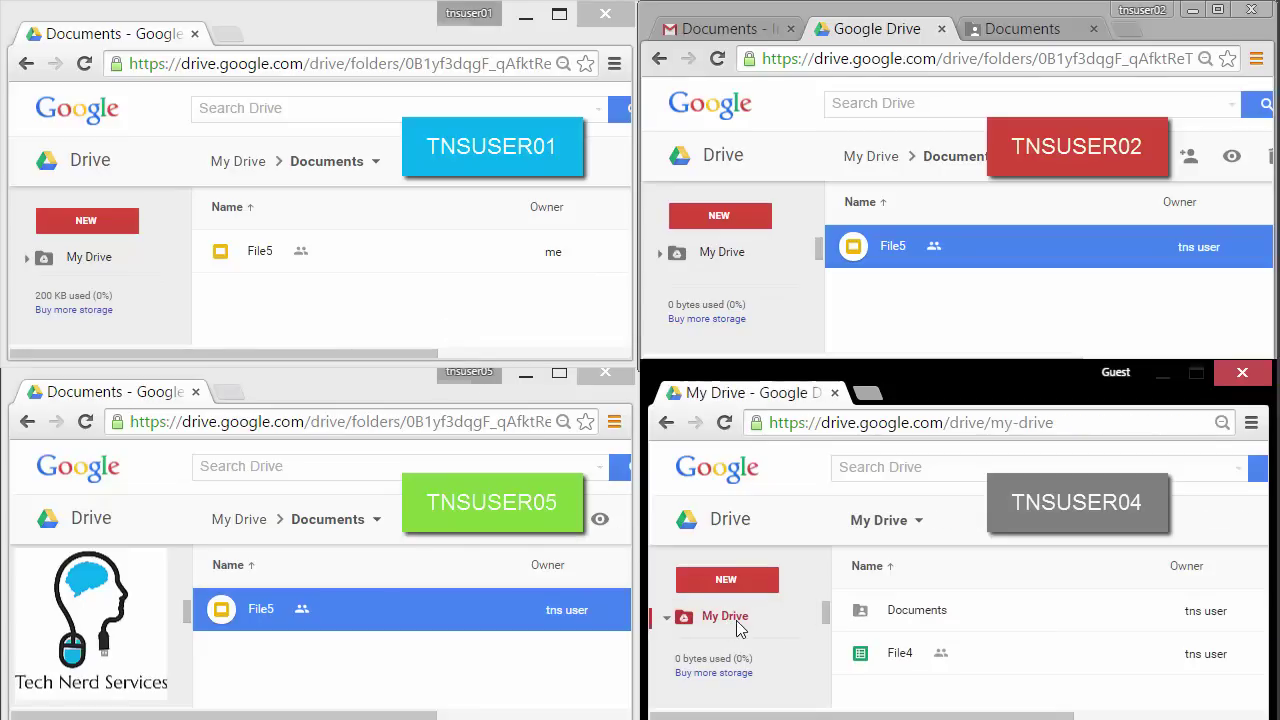
double_click(917, 655)
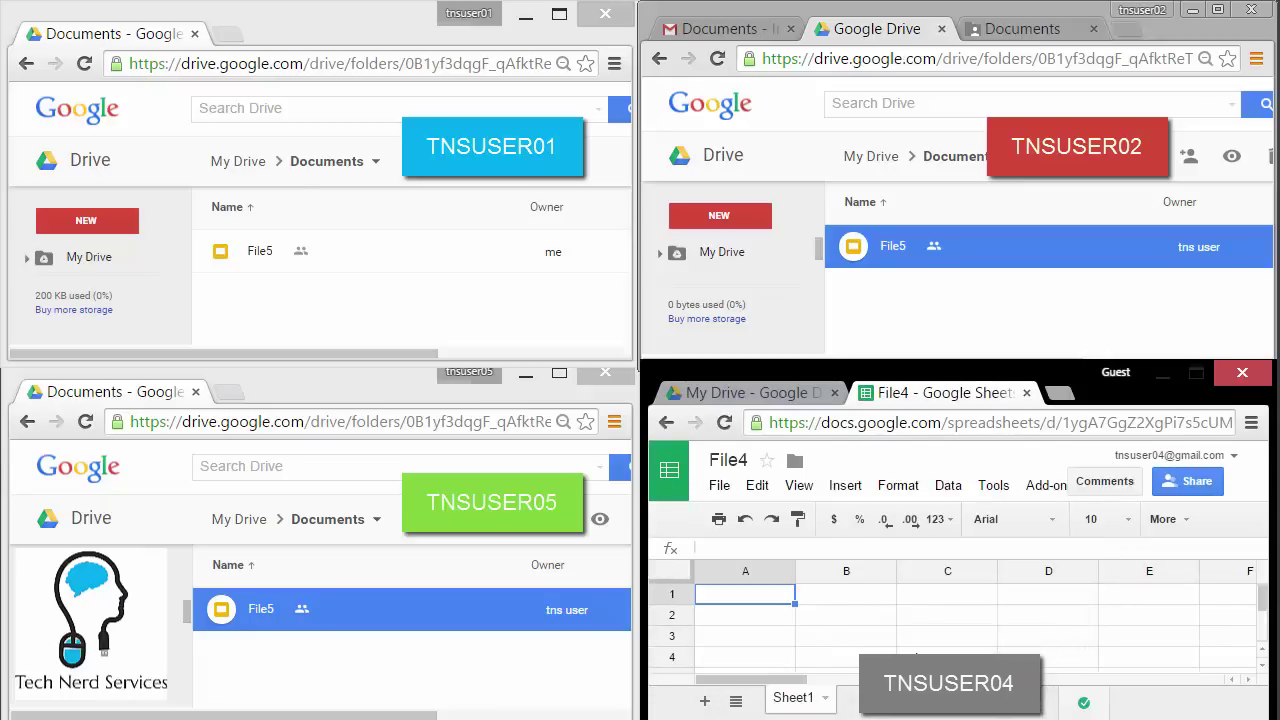
left_click(1168, 486)
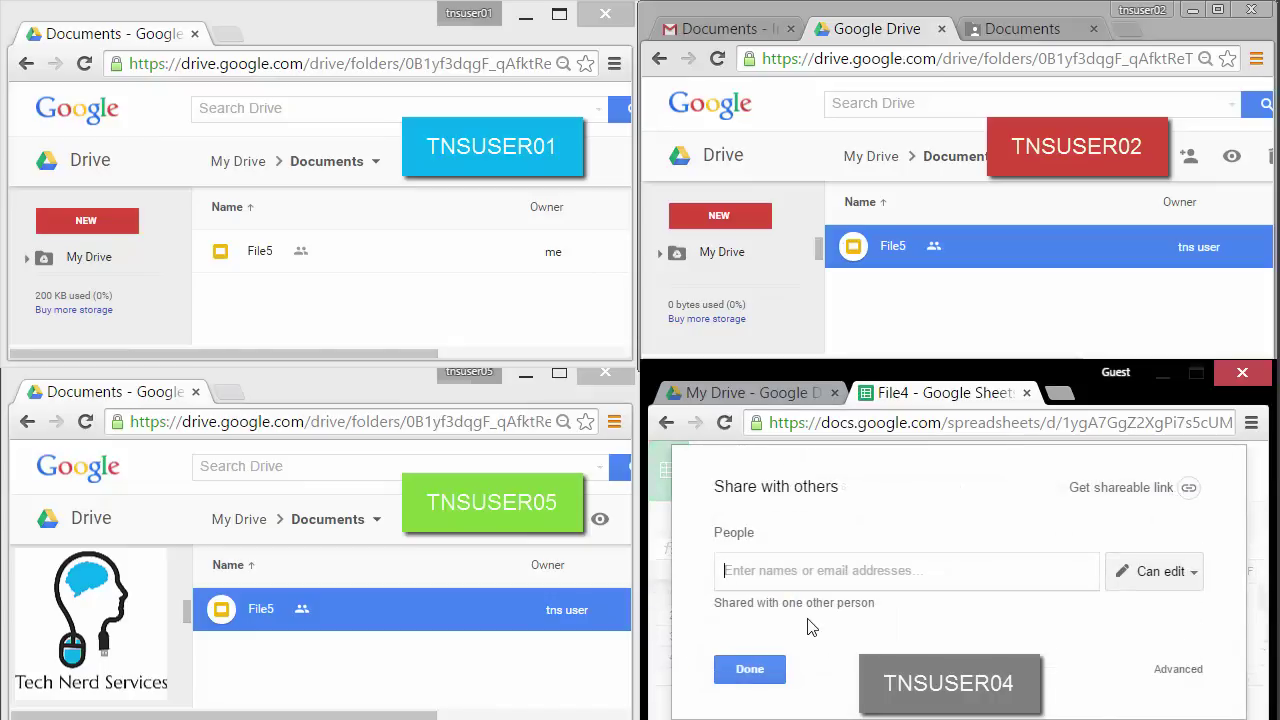
left_click(1160, 670)
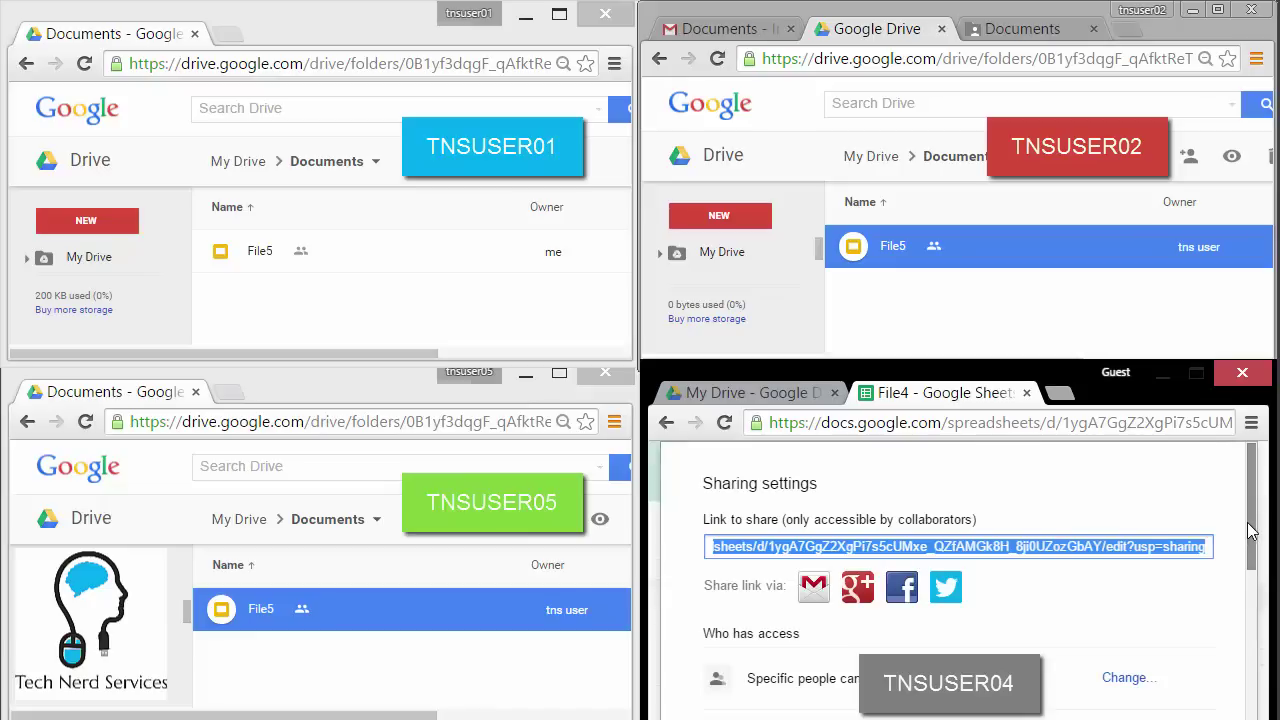
left_click_drag(1248, 530, 1190, 615)
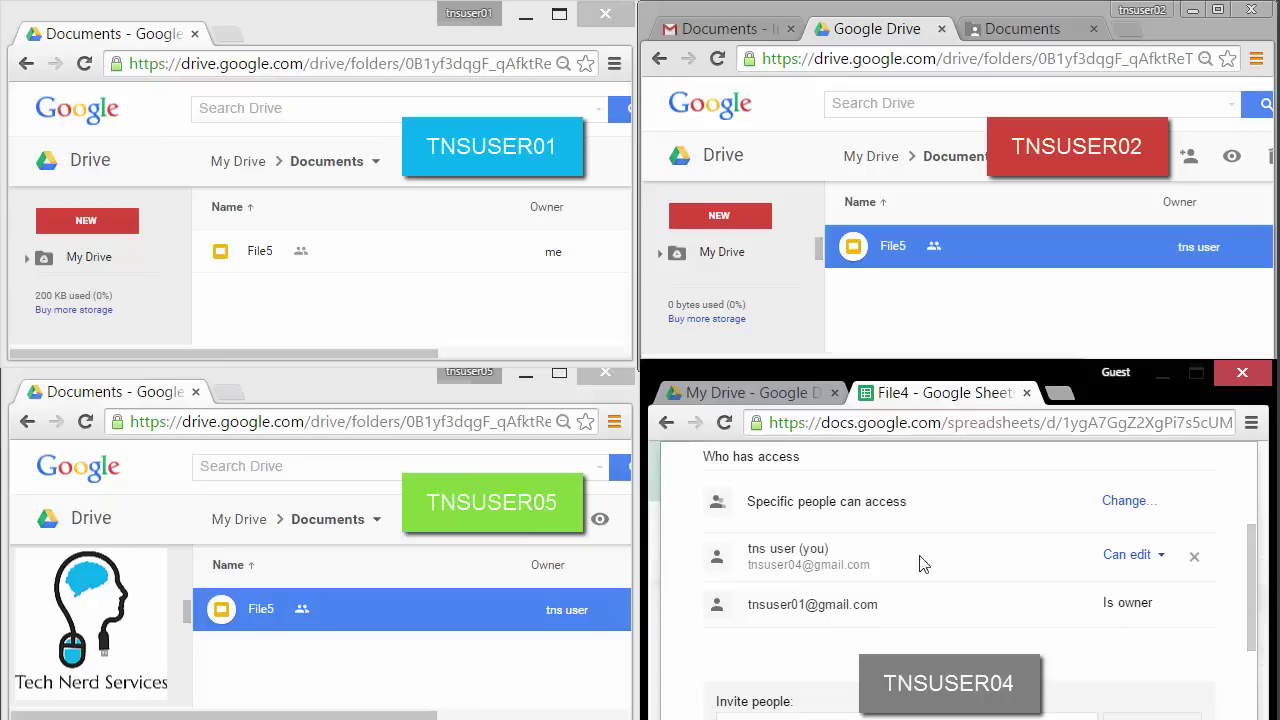
left_click_drag(1250, 565, 1250, 632)
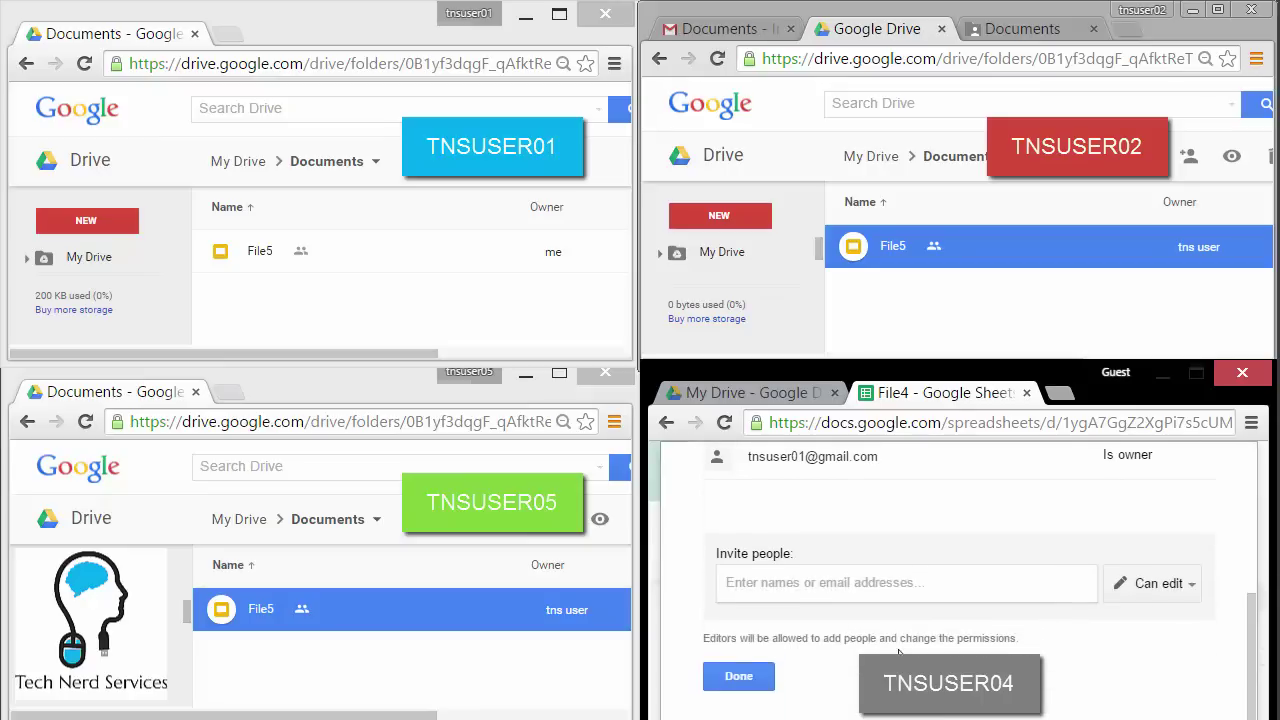
left_click(766, 676)
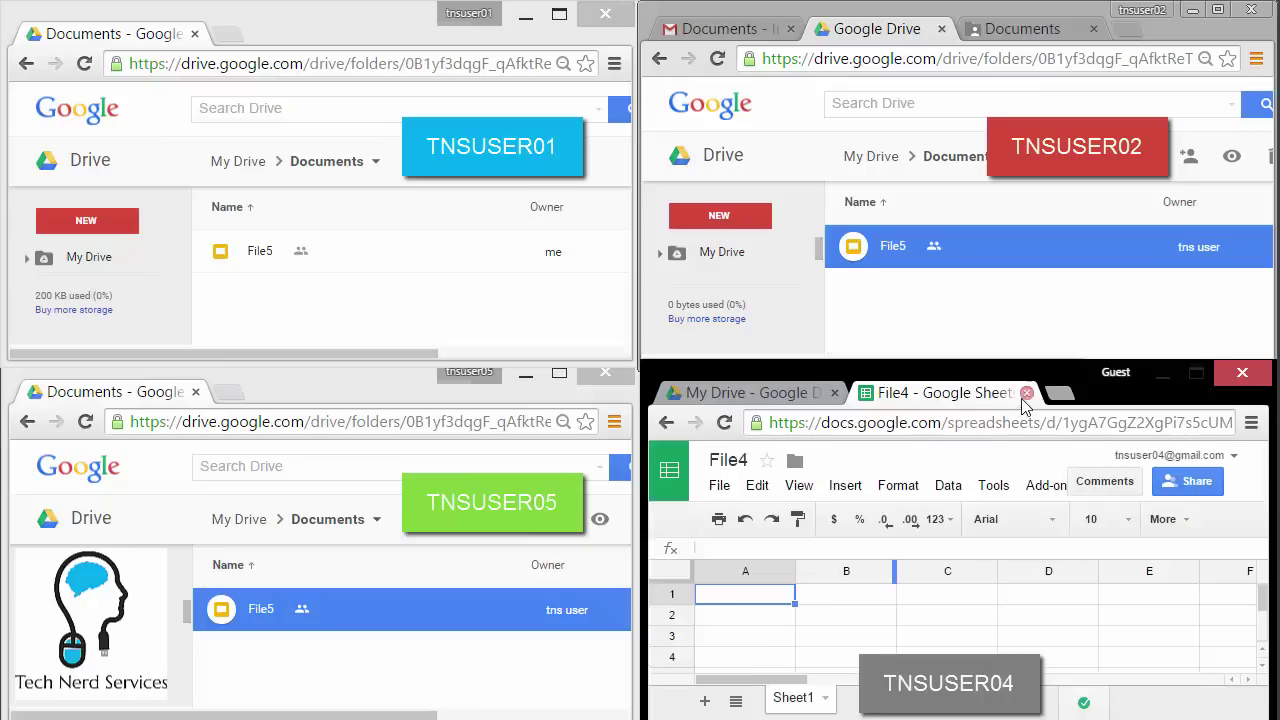
left_click(1026, 393)
left_click(927, 628)
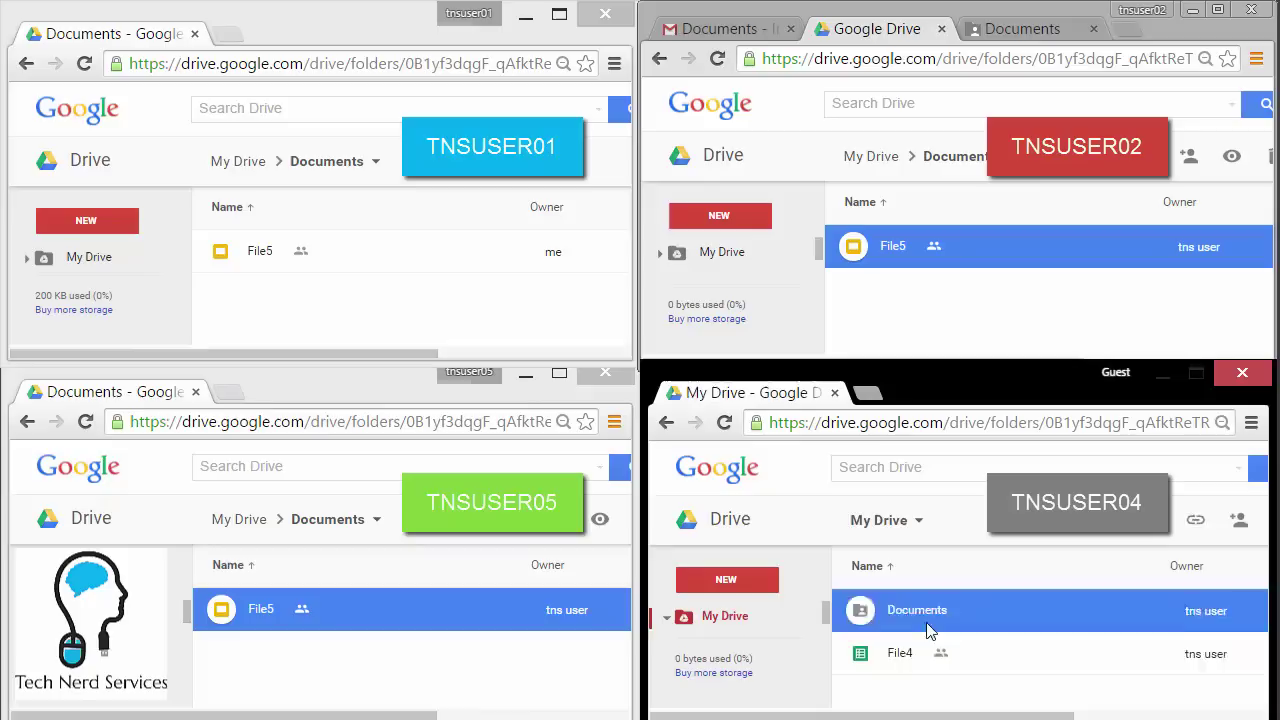
double_click(927, 628)
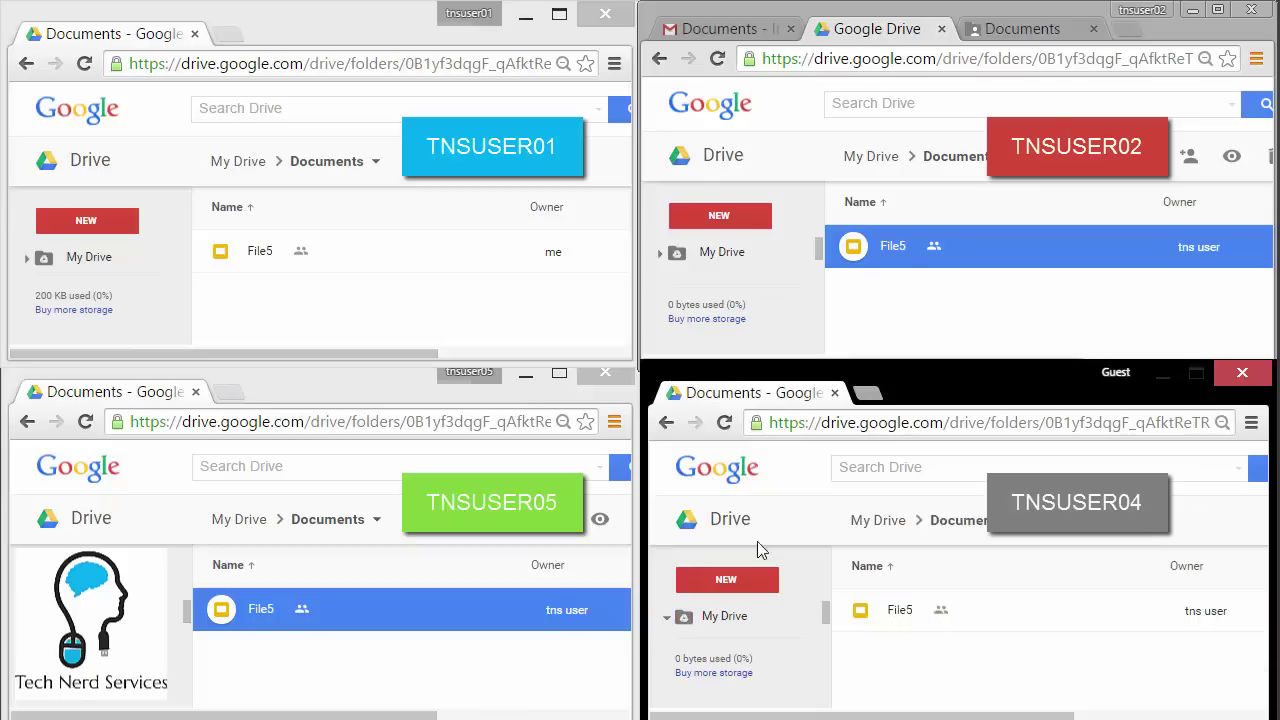
Enlarge the owner's Drive window and check the Documents folder from My Drive.
left_click(458, 338)
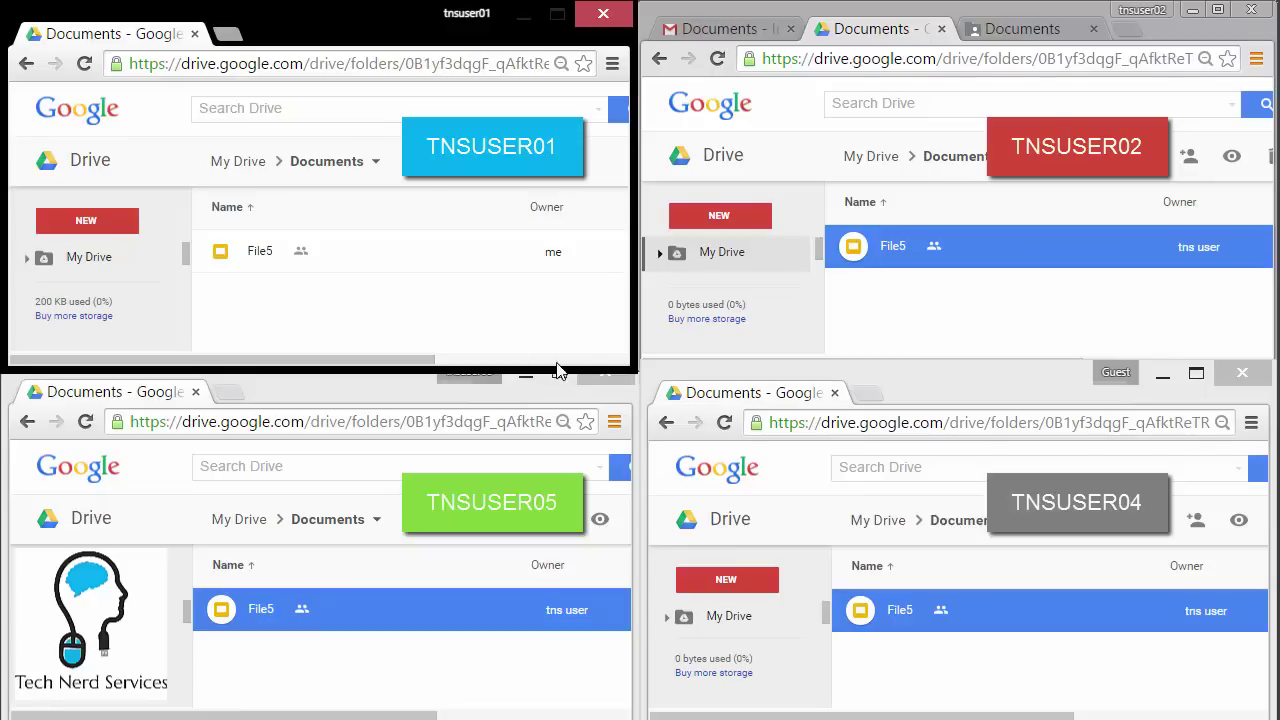
left_click_drag(630, 370, 1272, 712)
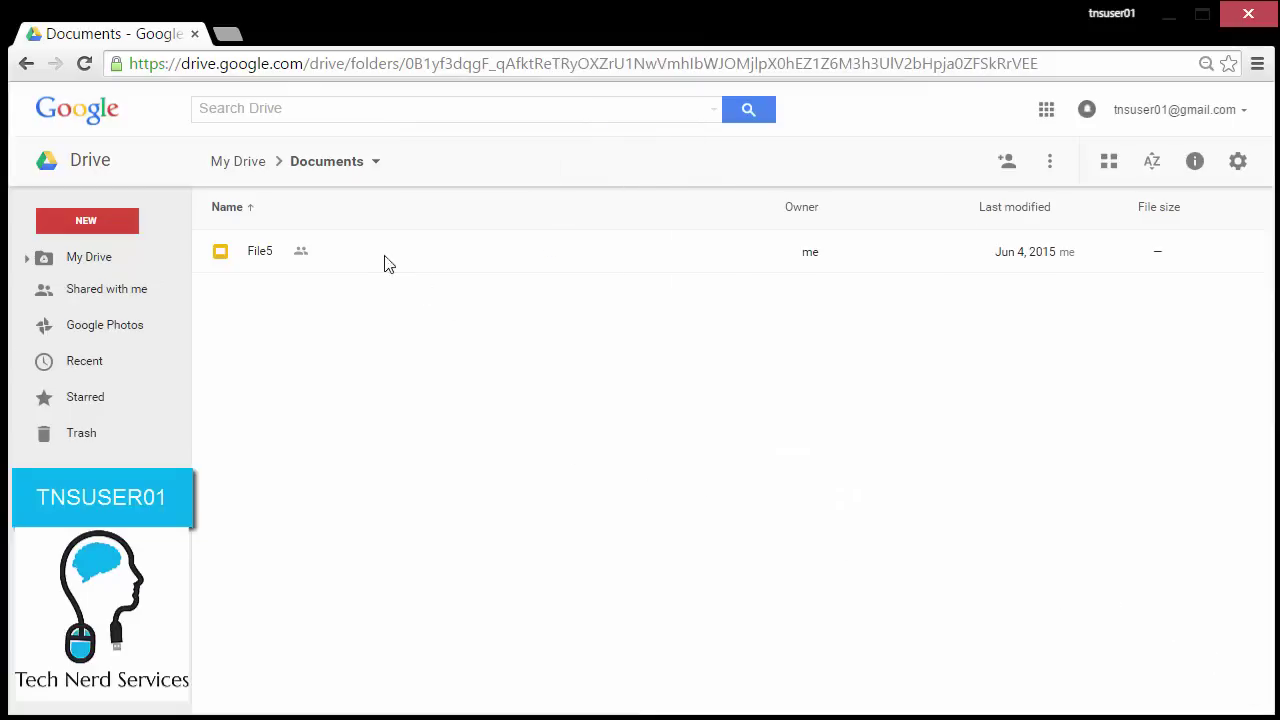
left_click(100, 262)
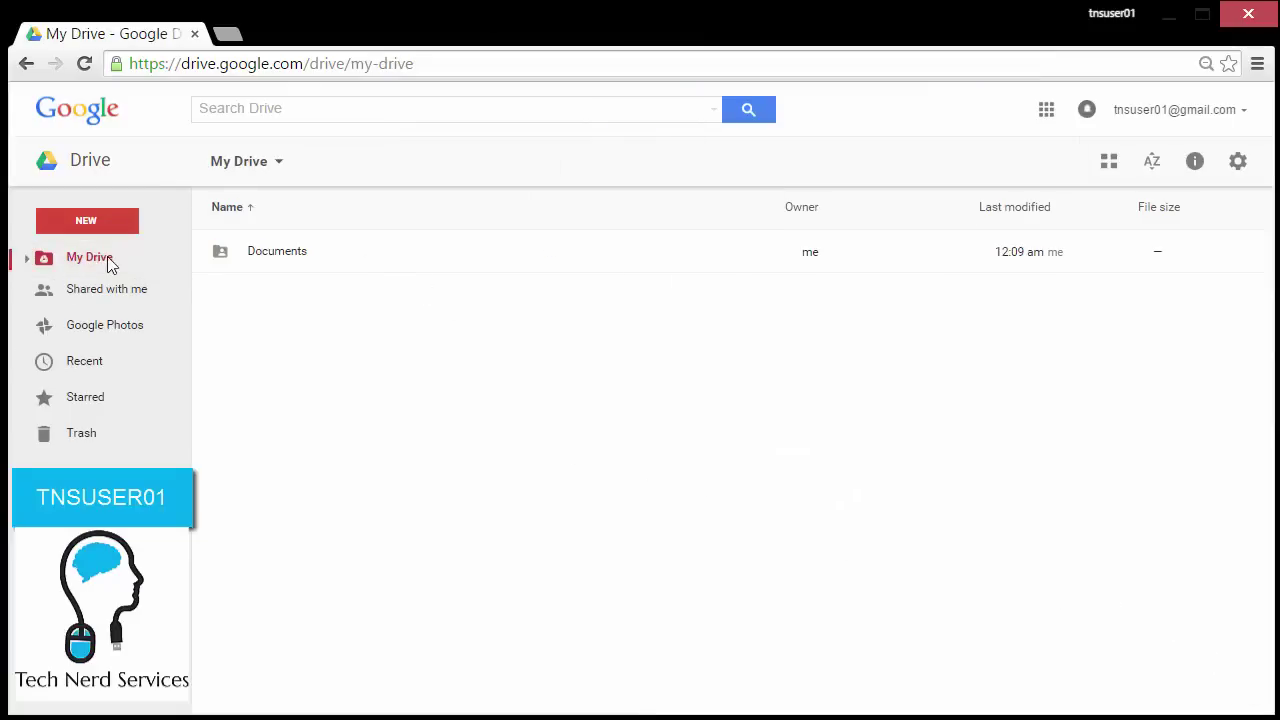
double_click(312, 259)
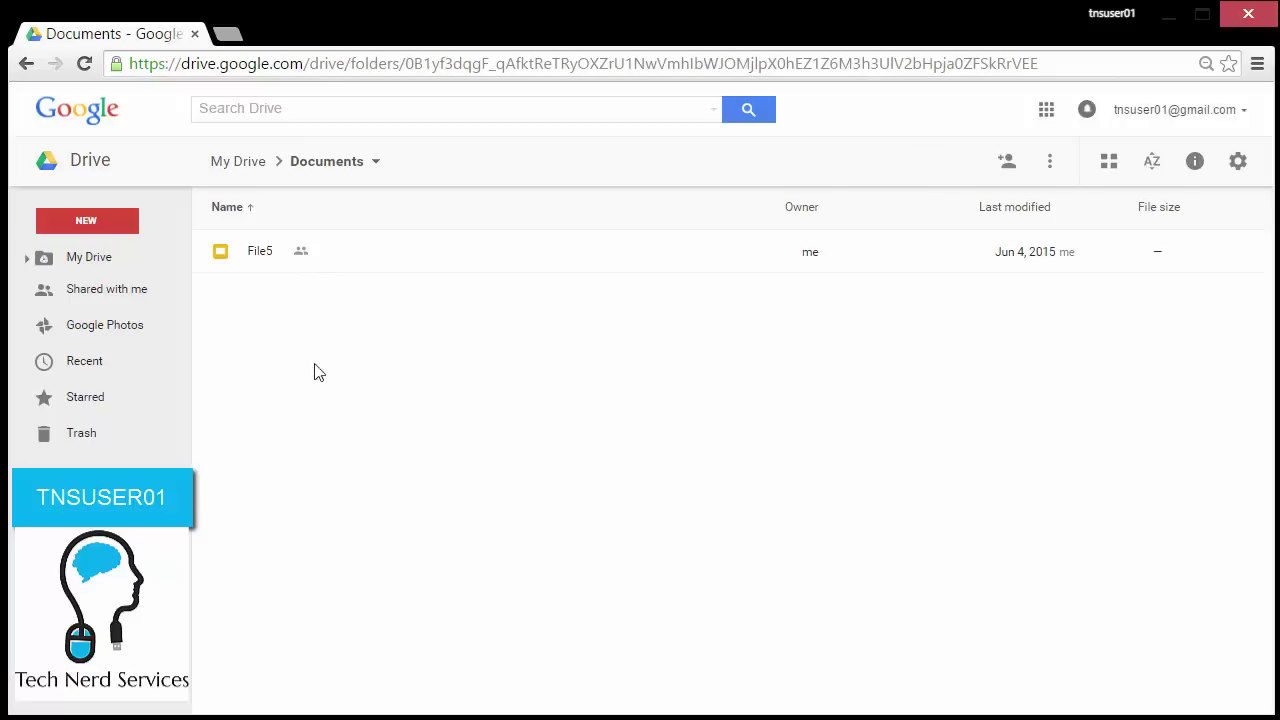
left_click(140, 264)
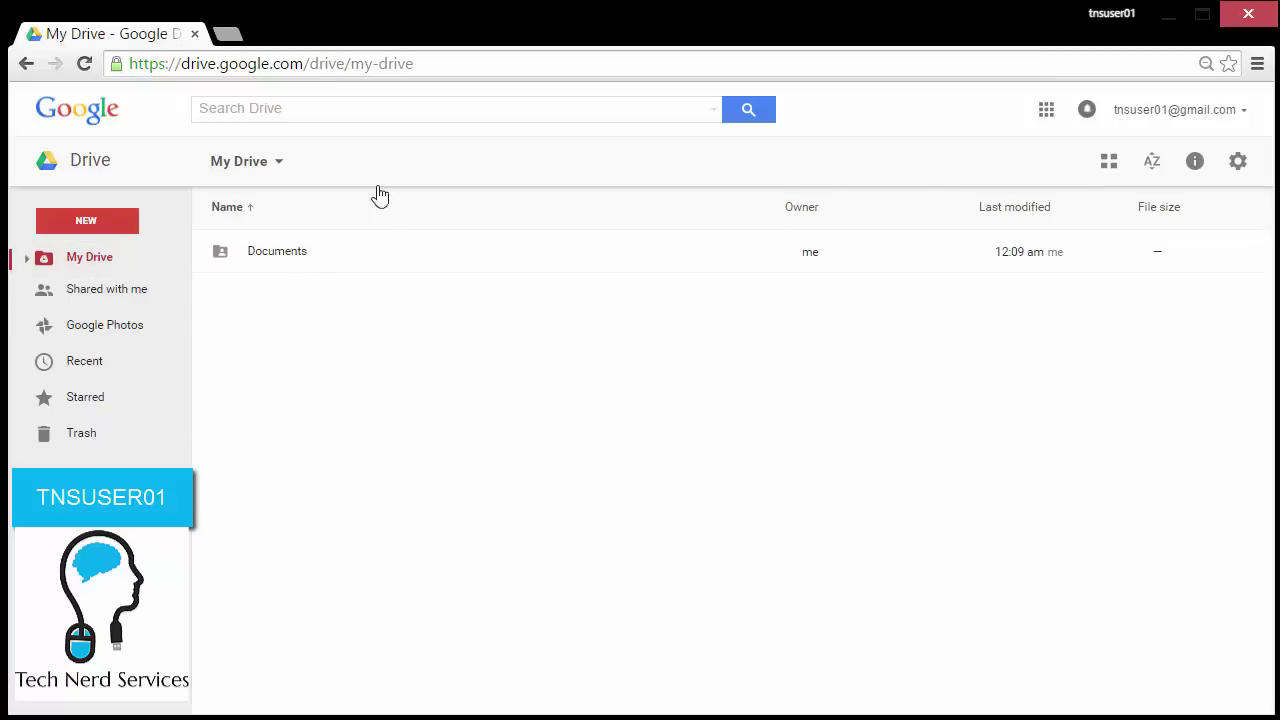
Search for file3 and move it into Documents, accepting the sharing prompt.
left_click(373, 117)
type("f")
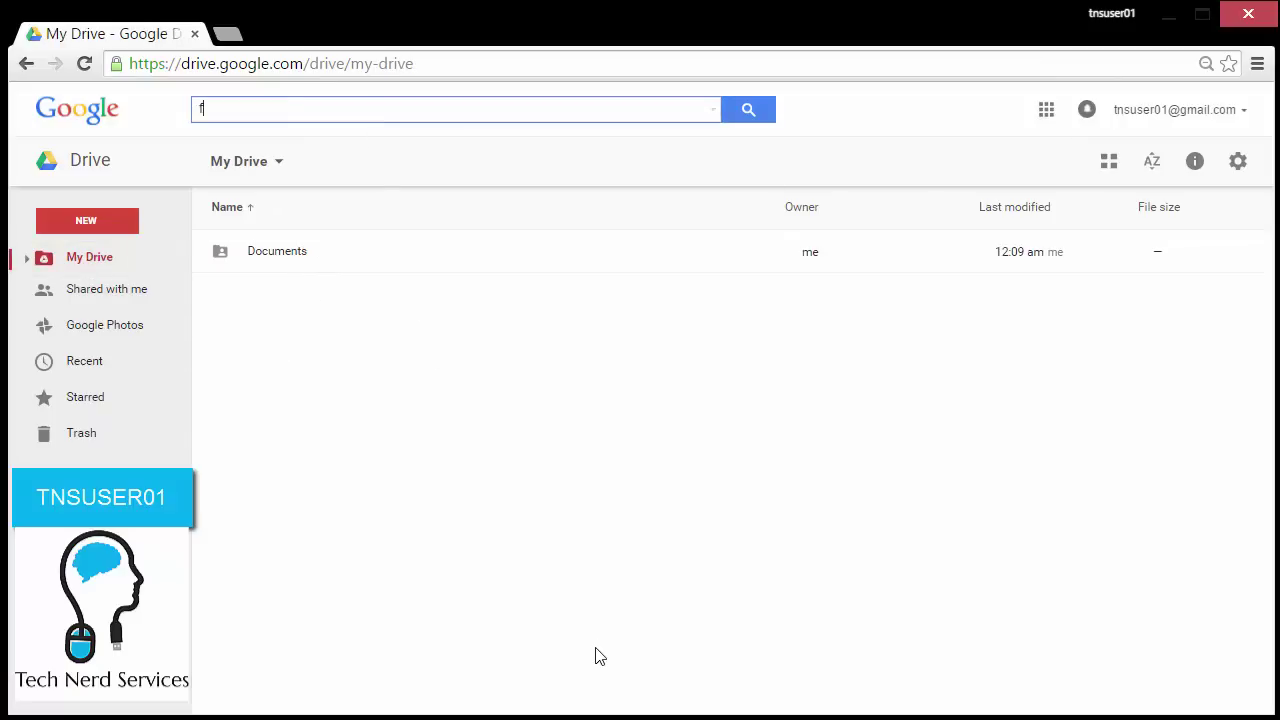
type("ile3")
key("Return")
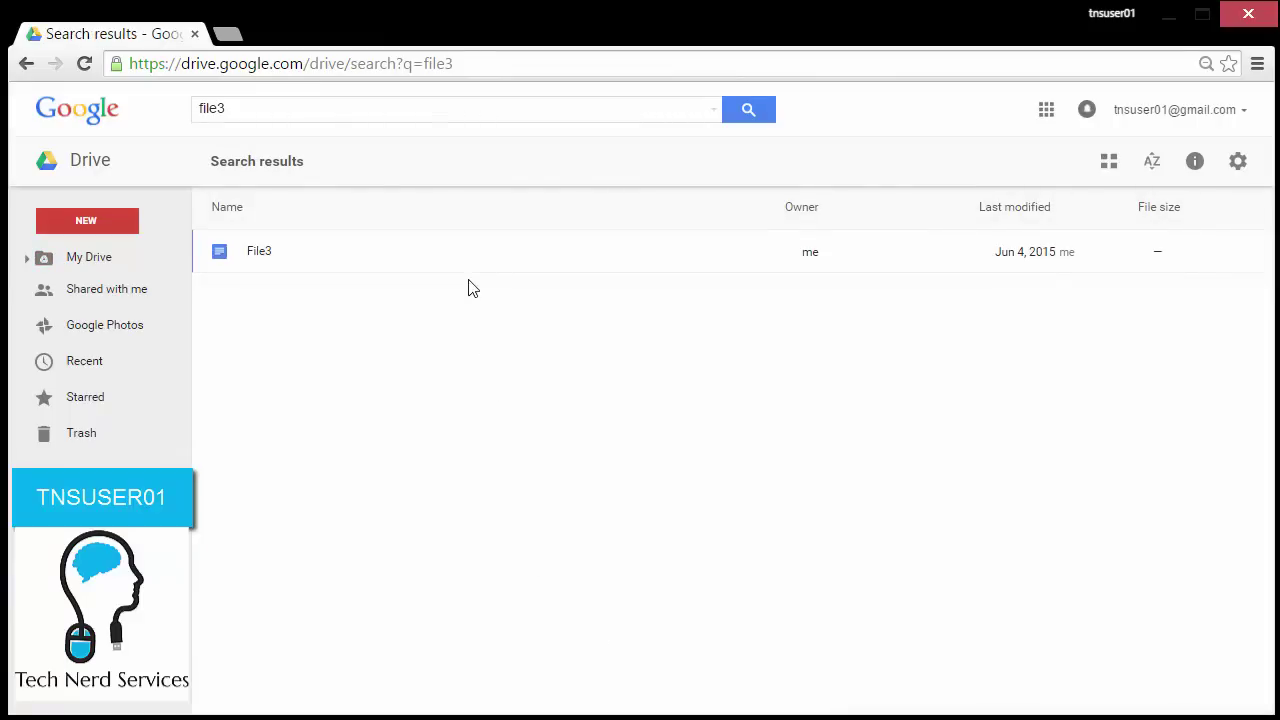
left_click(469, 254)
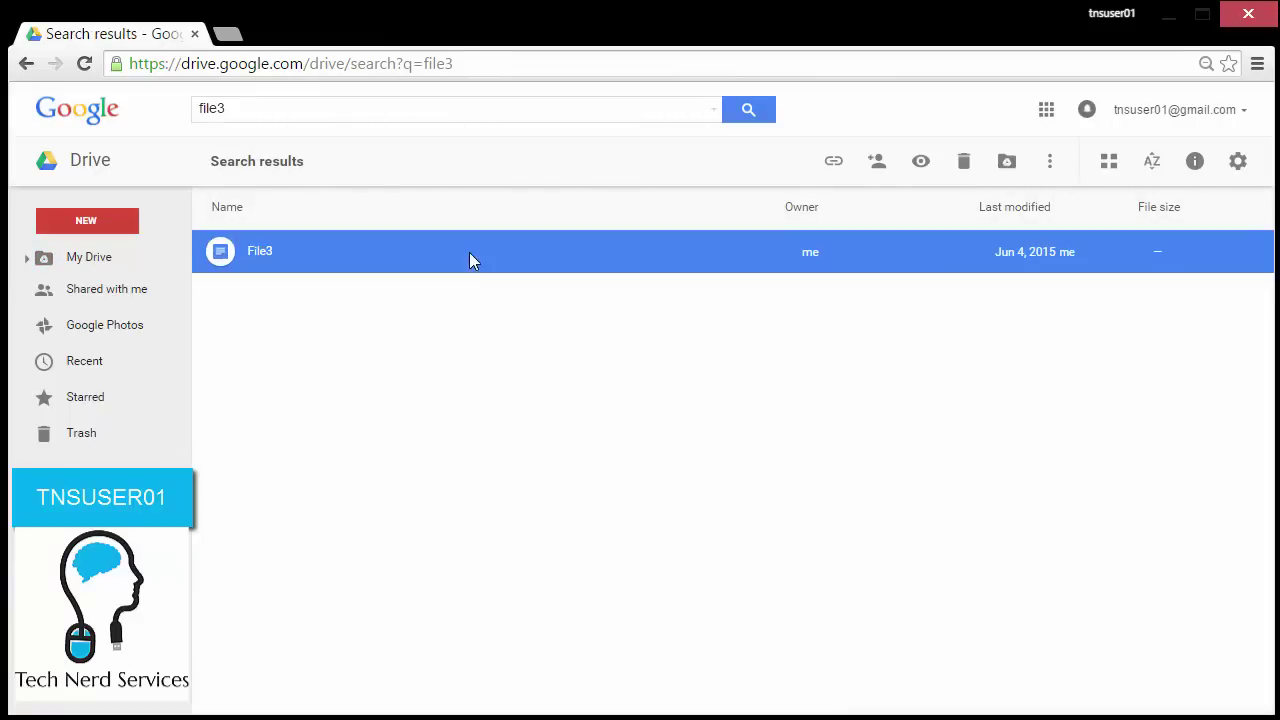
left_click(1008, 161)
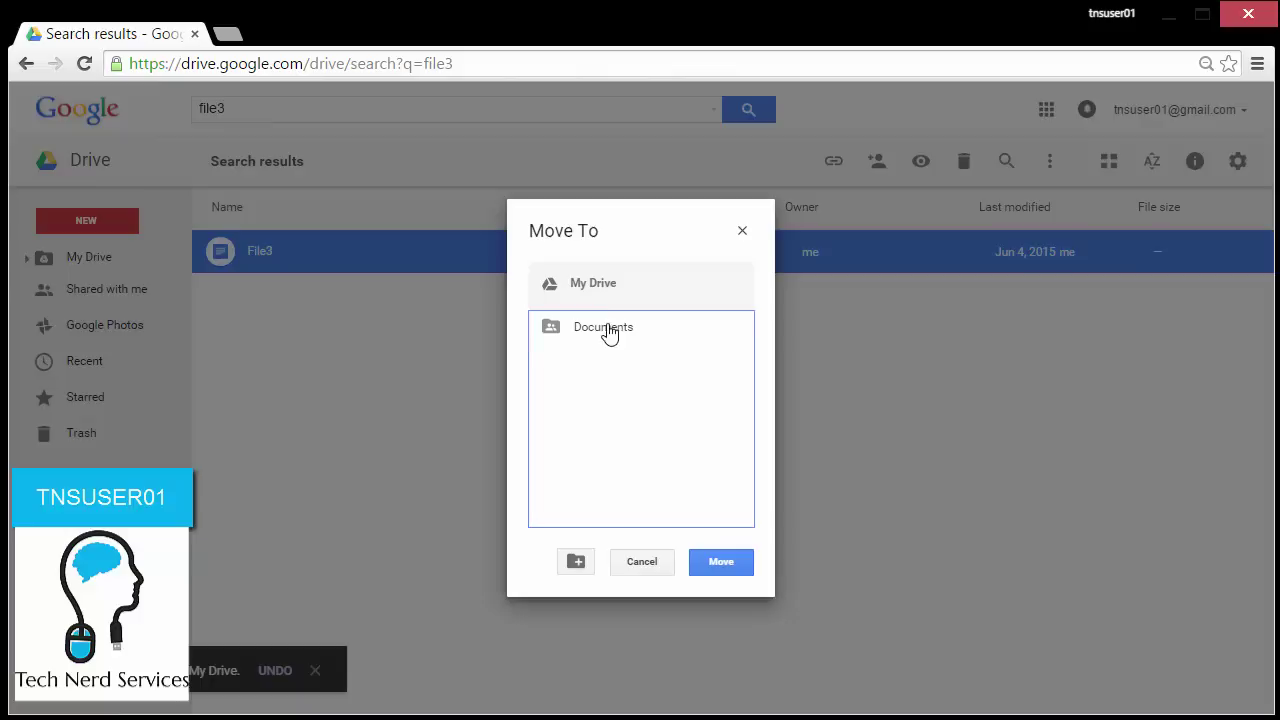
double_click(601, 331)
left_click(724, 561)
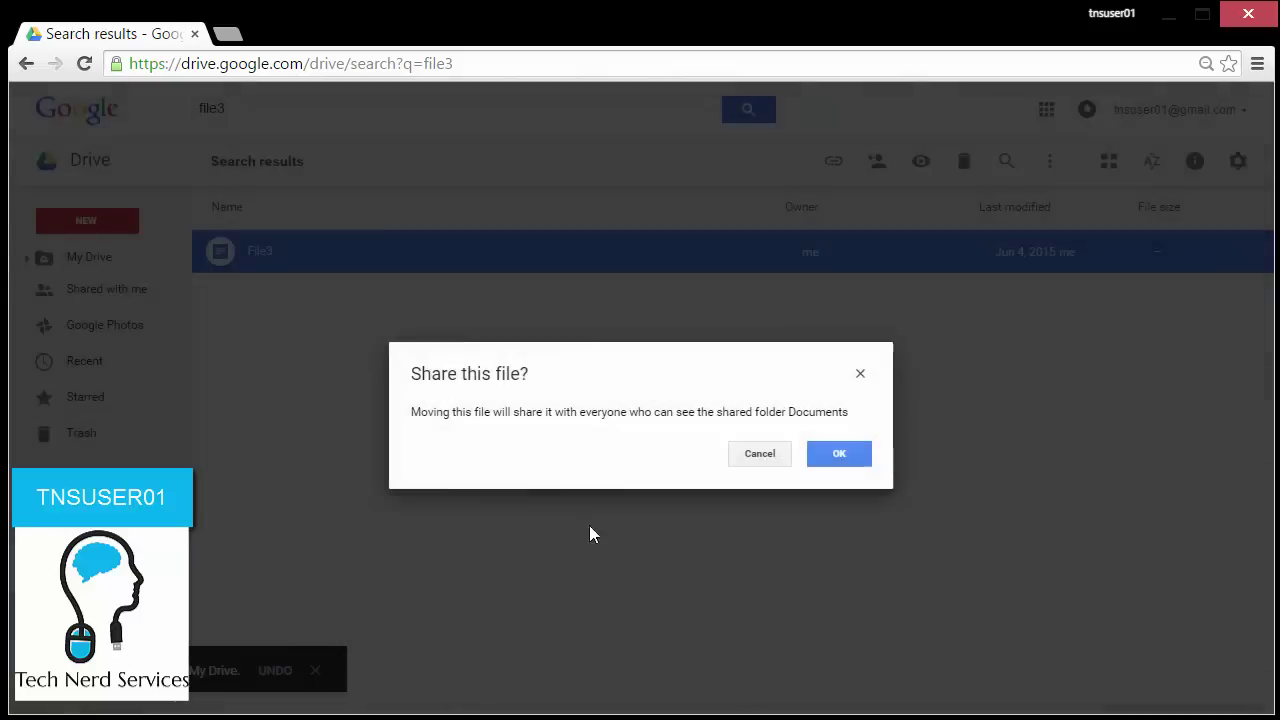
left_click(845, 458)
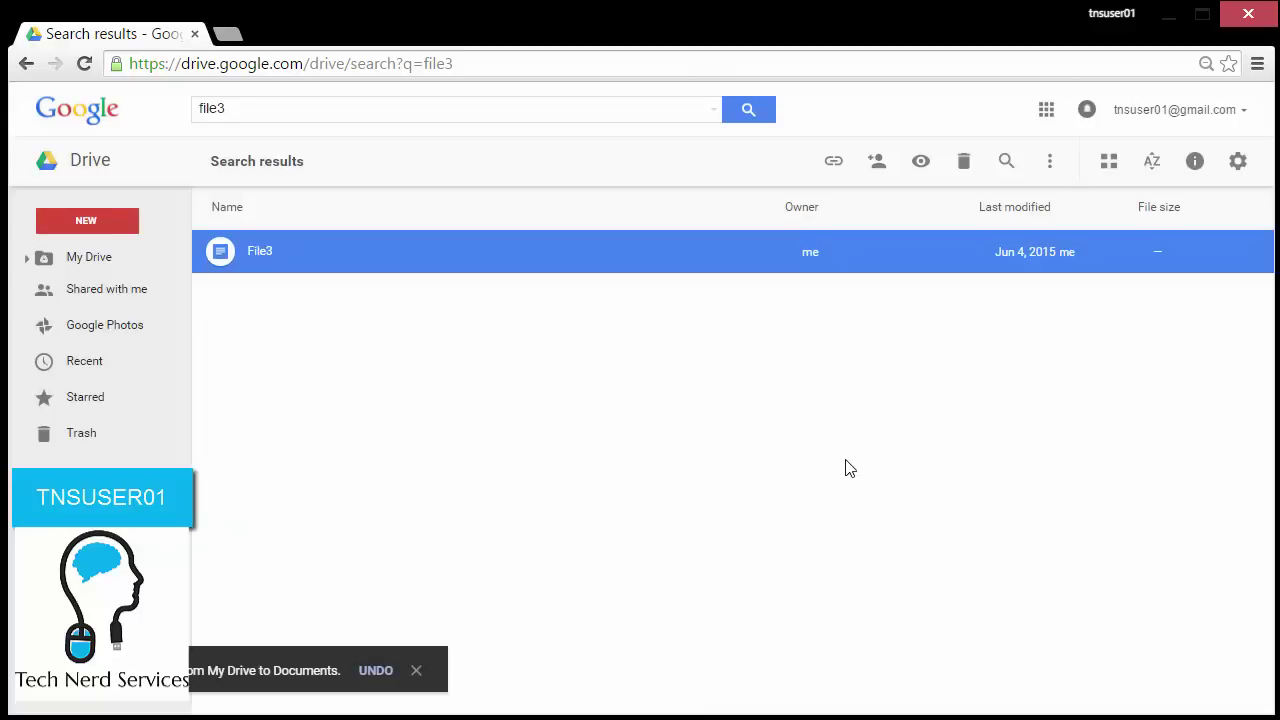
Search for file4, move it into Documents too, then open Documents to verify.
left_click(345, 114)
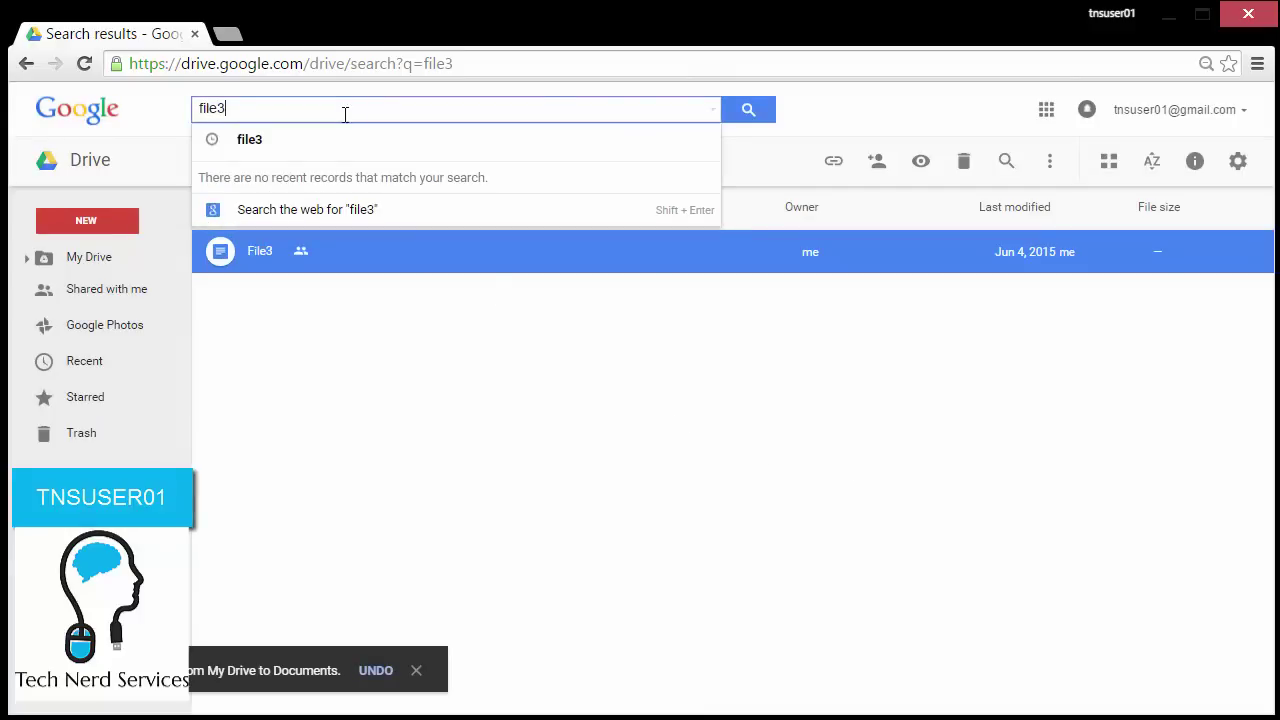
key("BackSpace")
type("4")
key("Return")
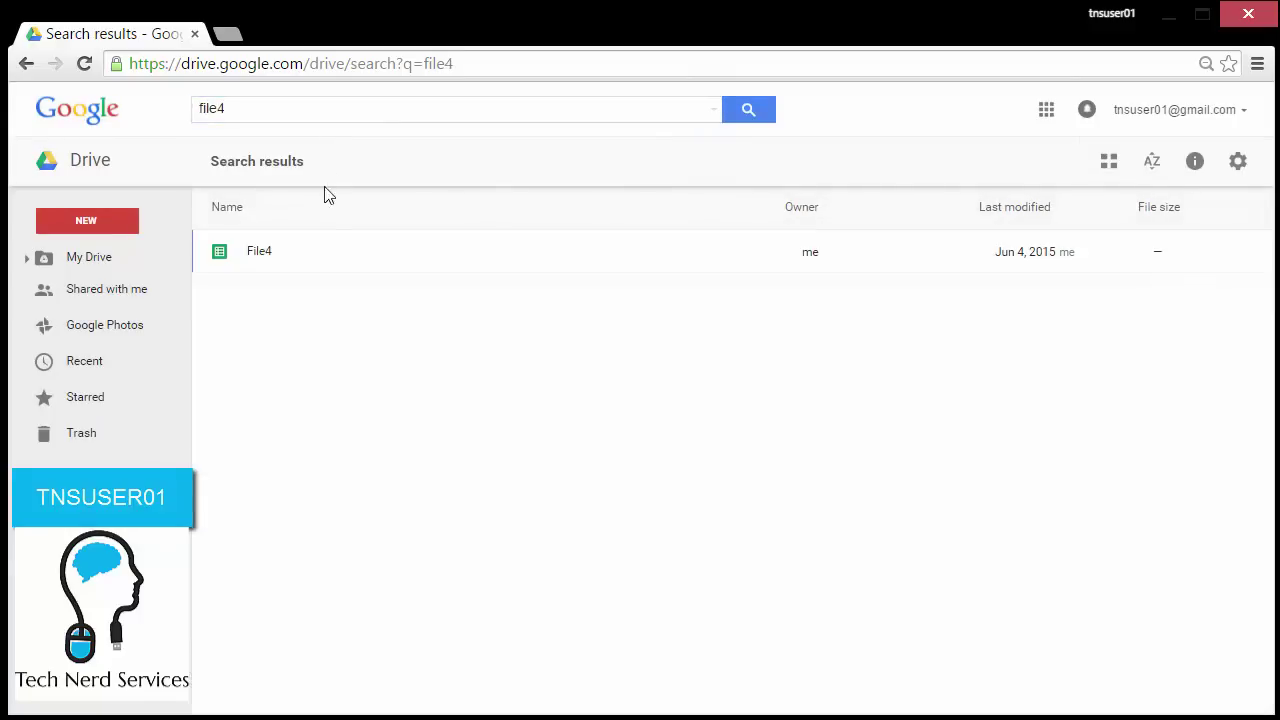
left_click(322, 257)
left_click(1010, 172)
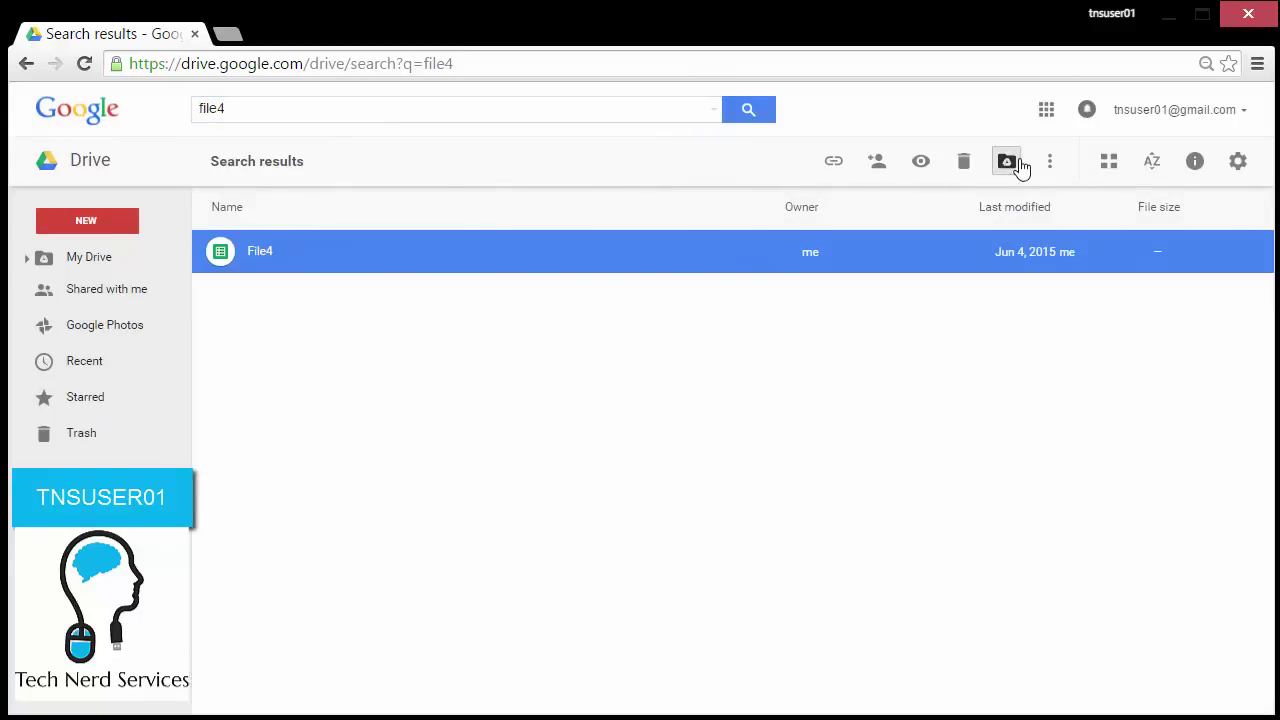
double_click(609, 338)
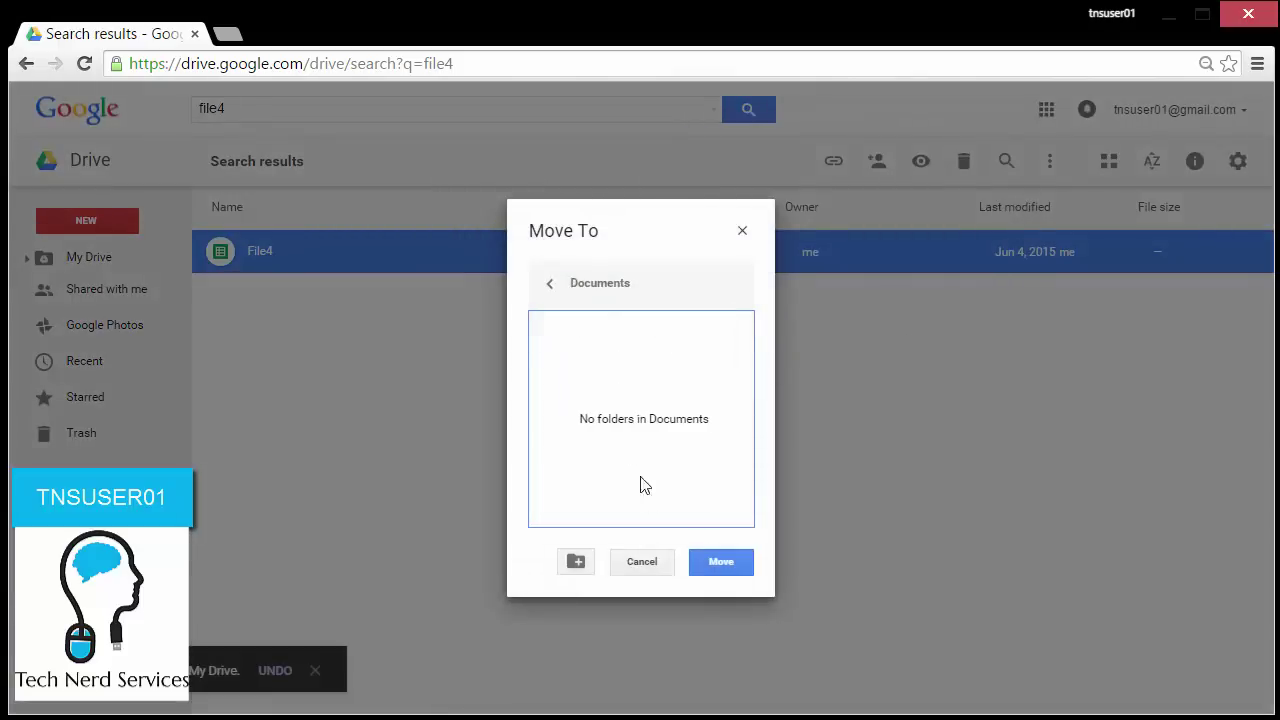
left_click(718, 562)
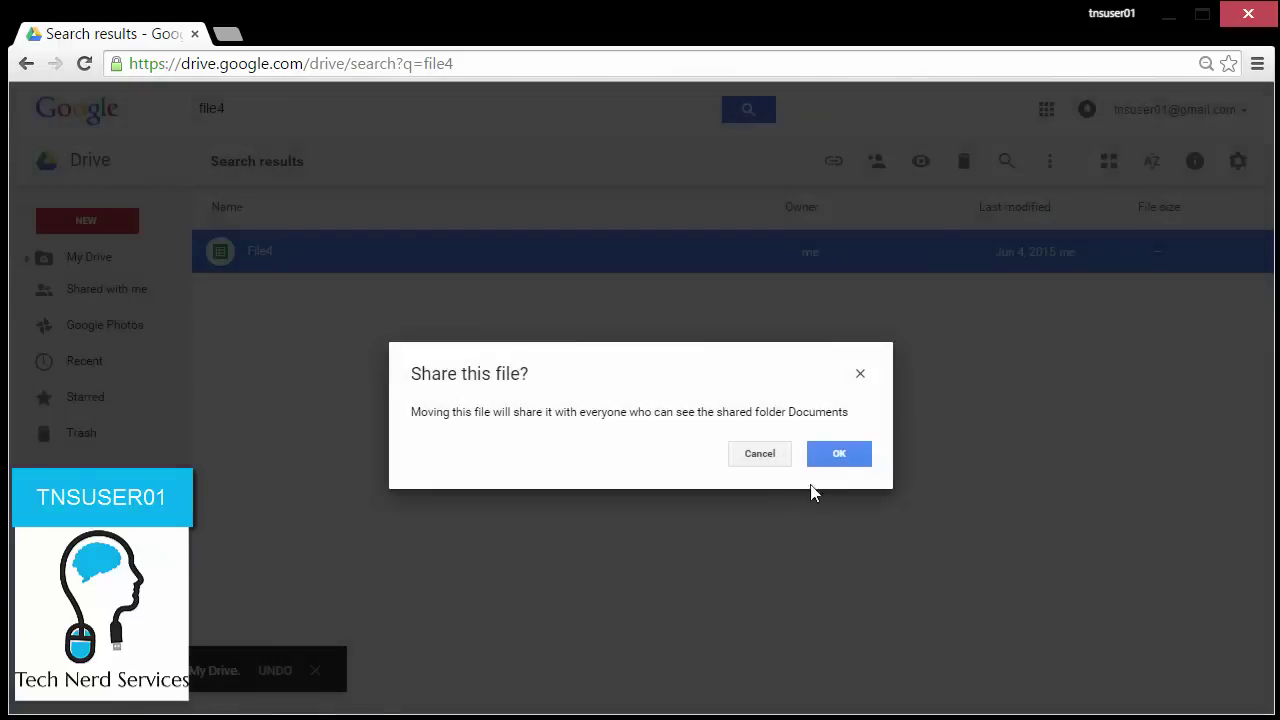
left_click(760, 460)
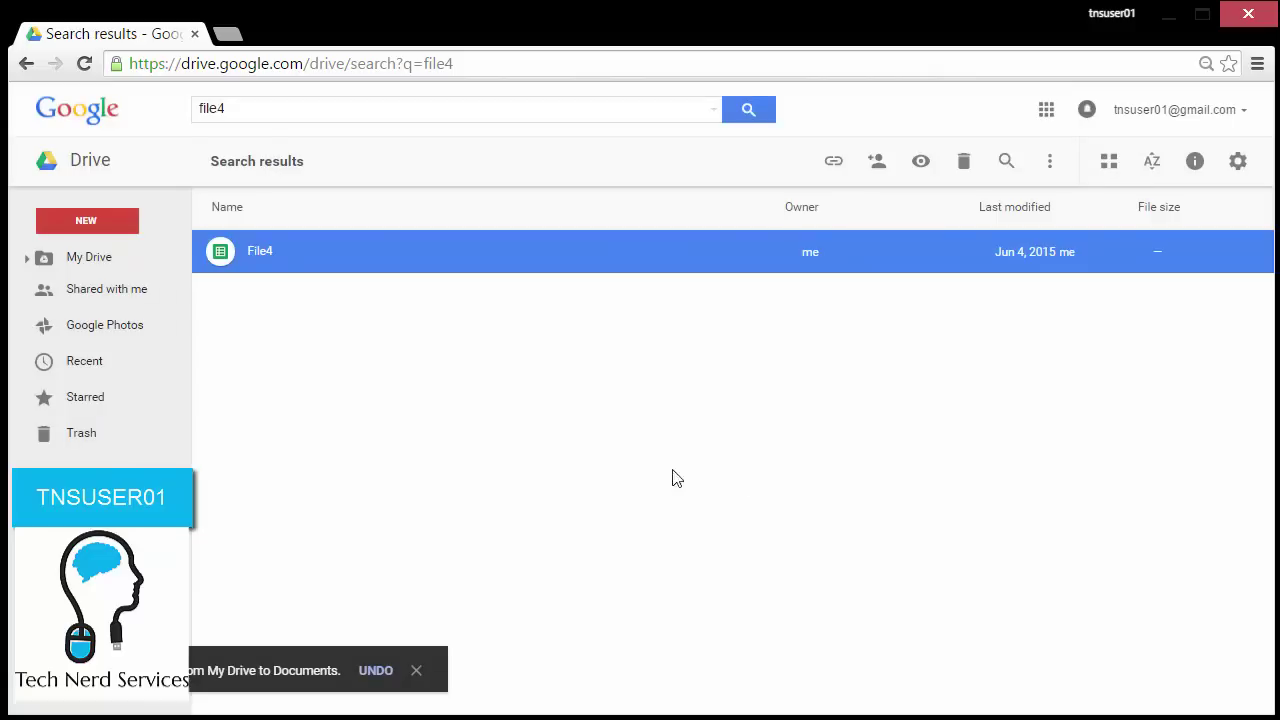
left_click(83, 270)
double_click(277, 262)
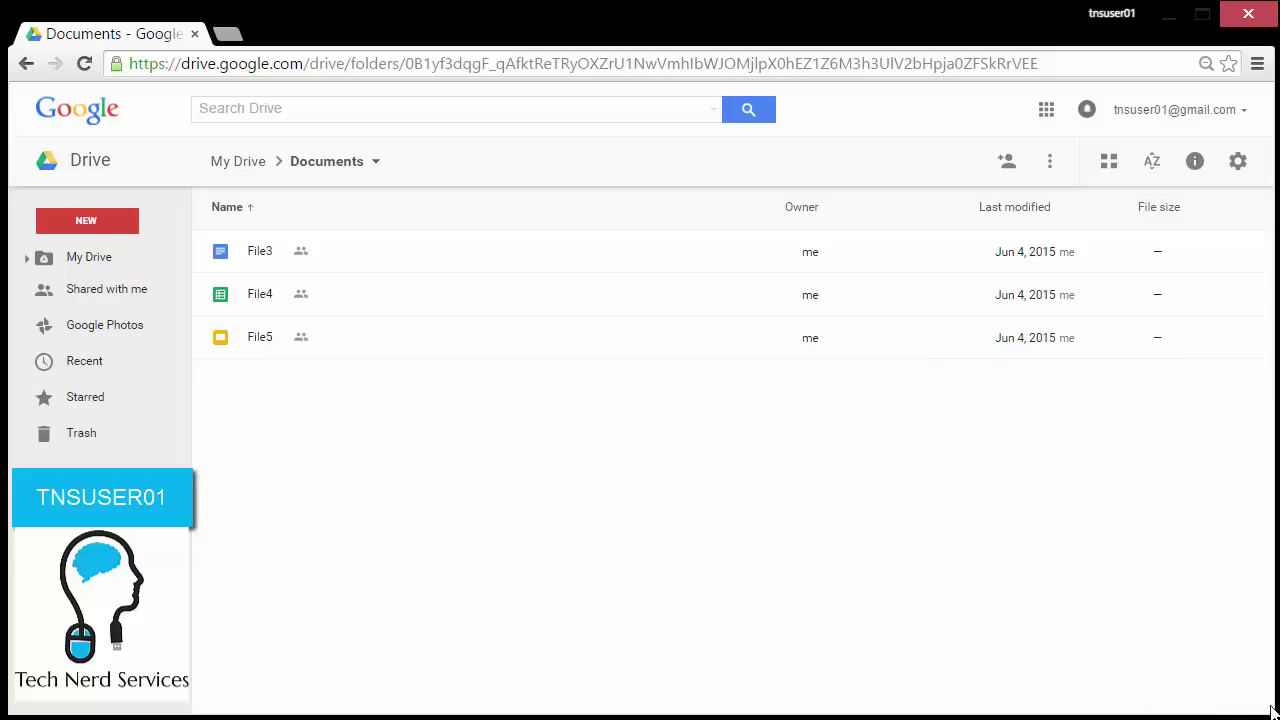
Resize the Drive window showing My Drive and the Documents folder.
left_click_drag(1272, 714, 632, 362)
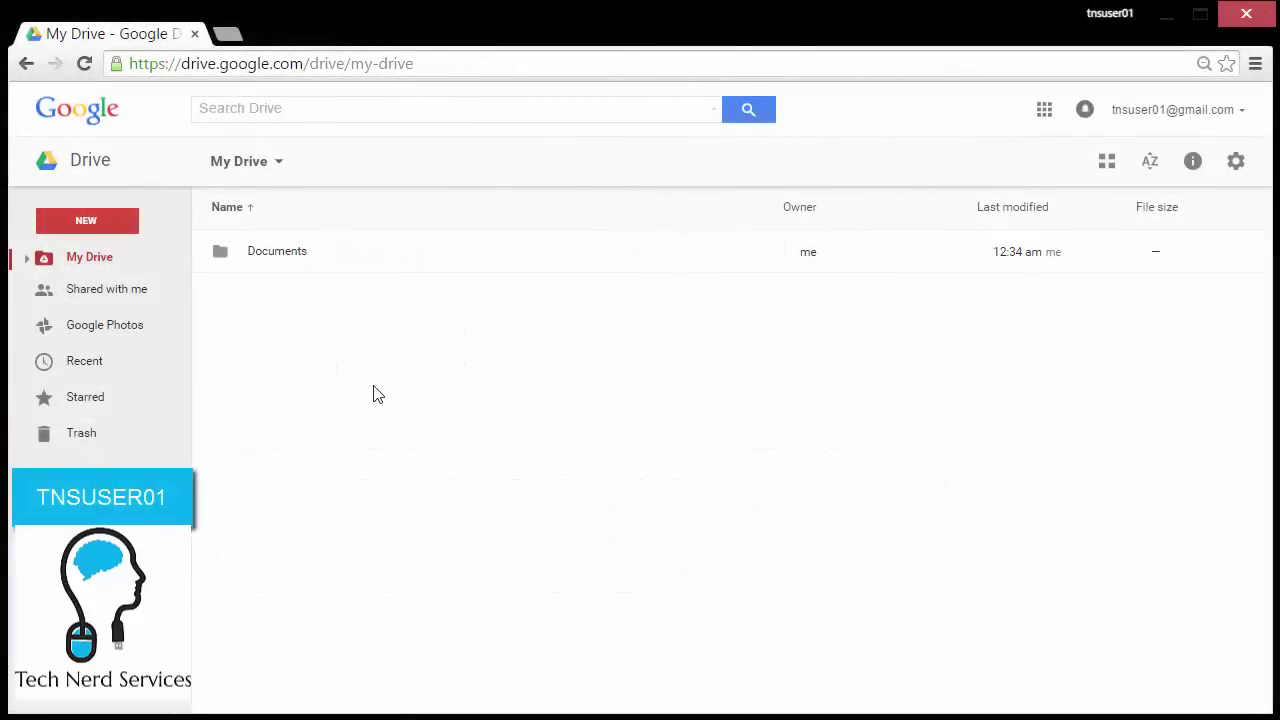
In the Documents folder, share File3 with the second test user as Can view.
double_click(310, 272)
right_click(311, 268)
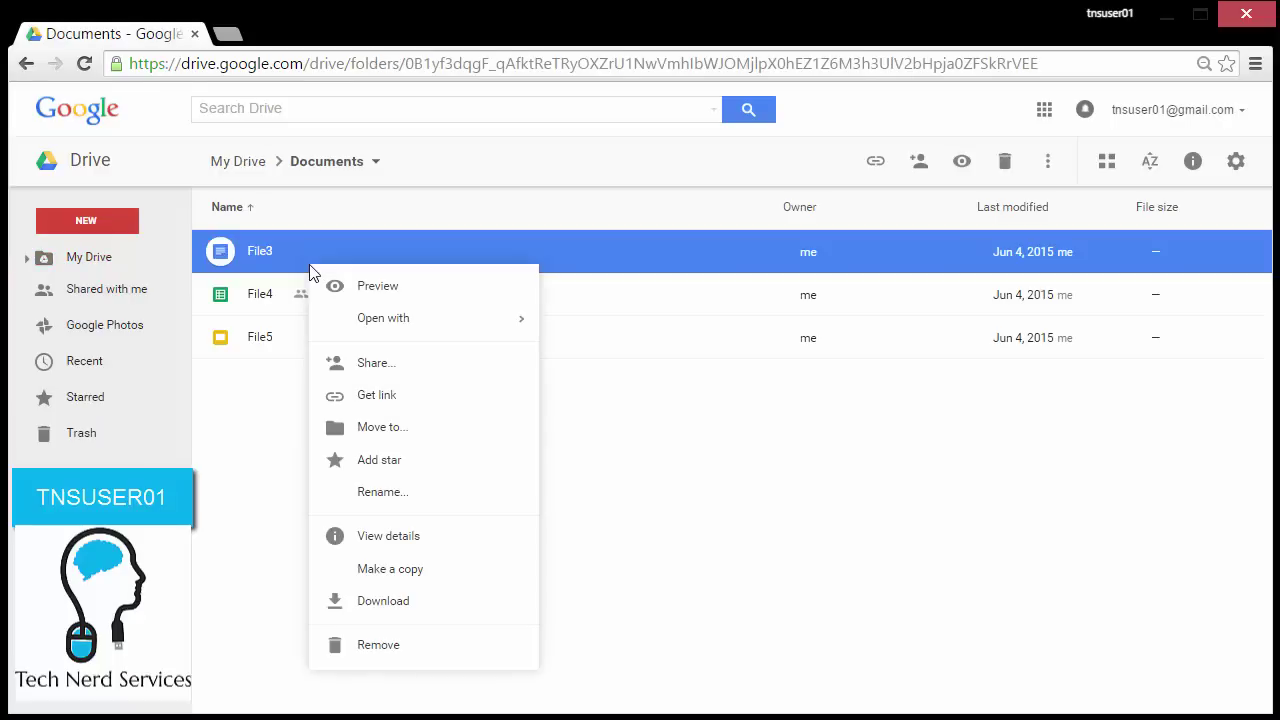
left_click(343, 370)
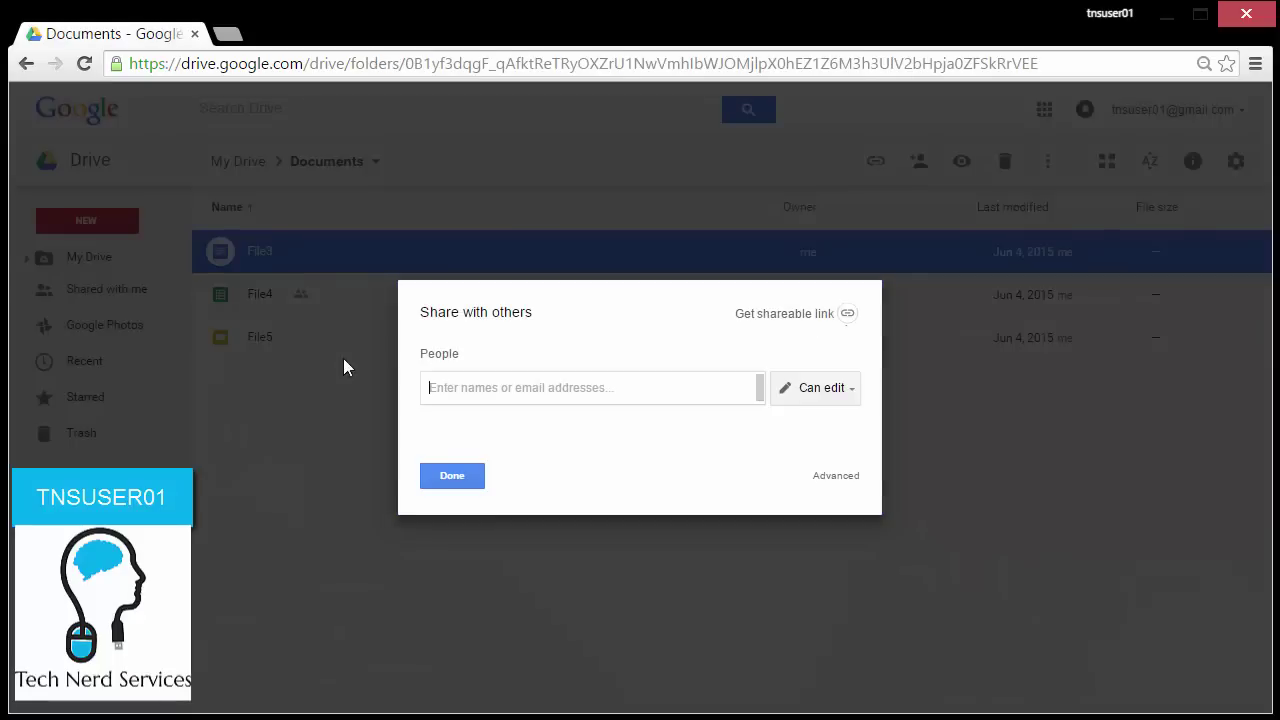
type("tns")
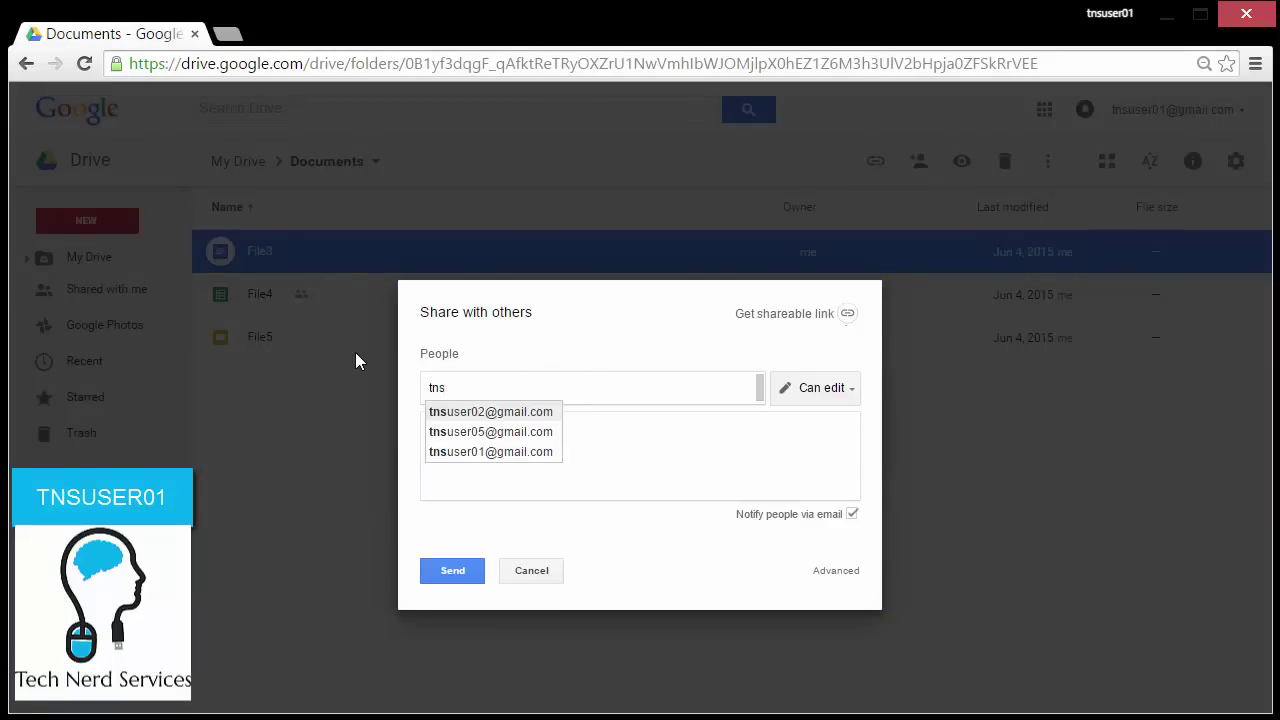
left_click(500, 413)
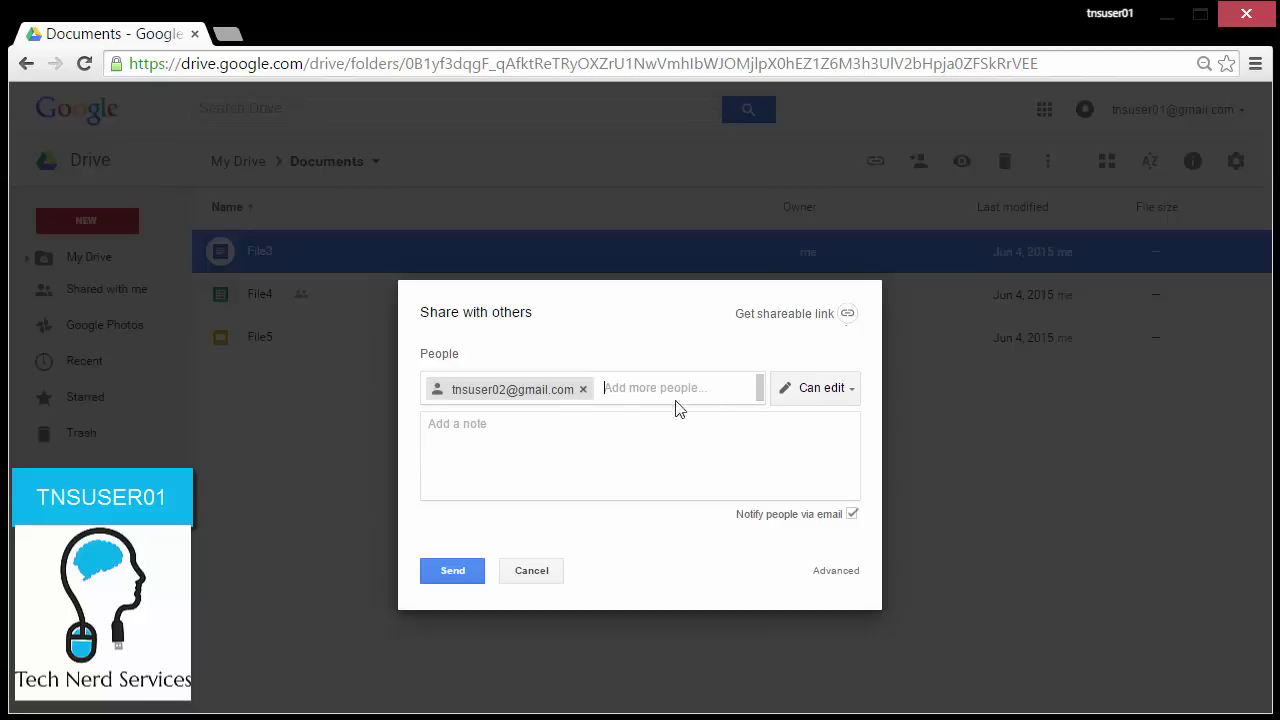
left_click(814, 390)
left_click(826, 472)
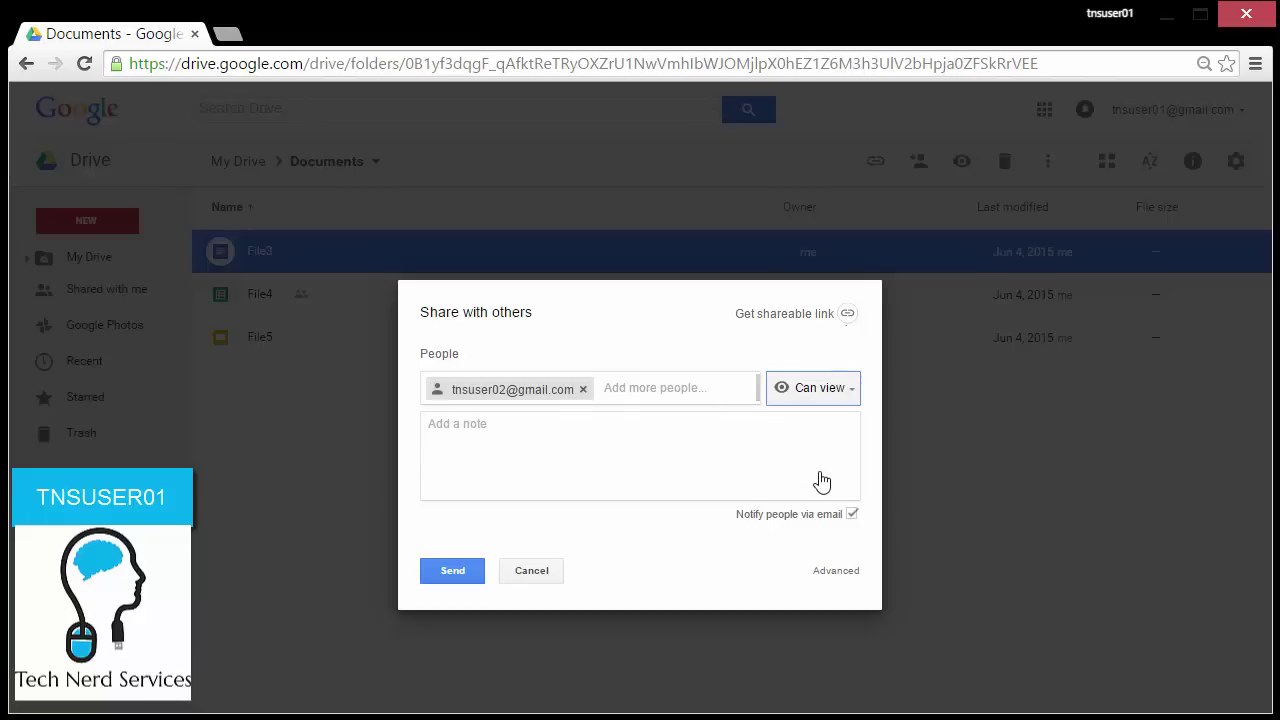
left_click(450, 568)
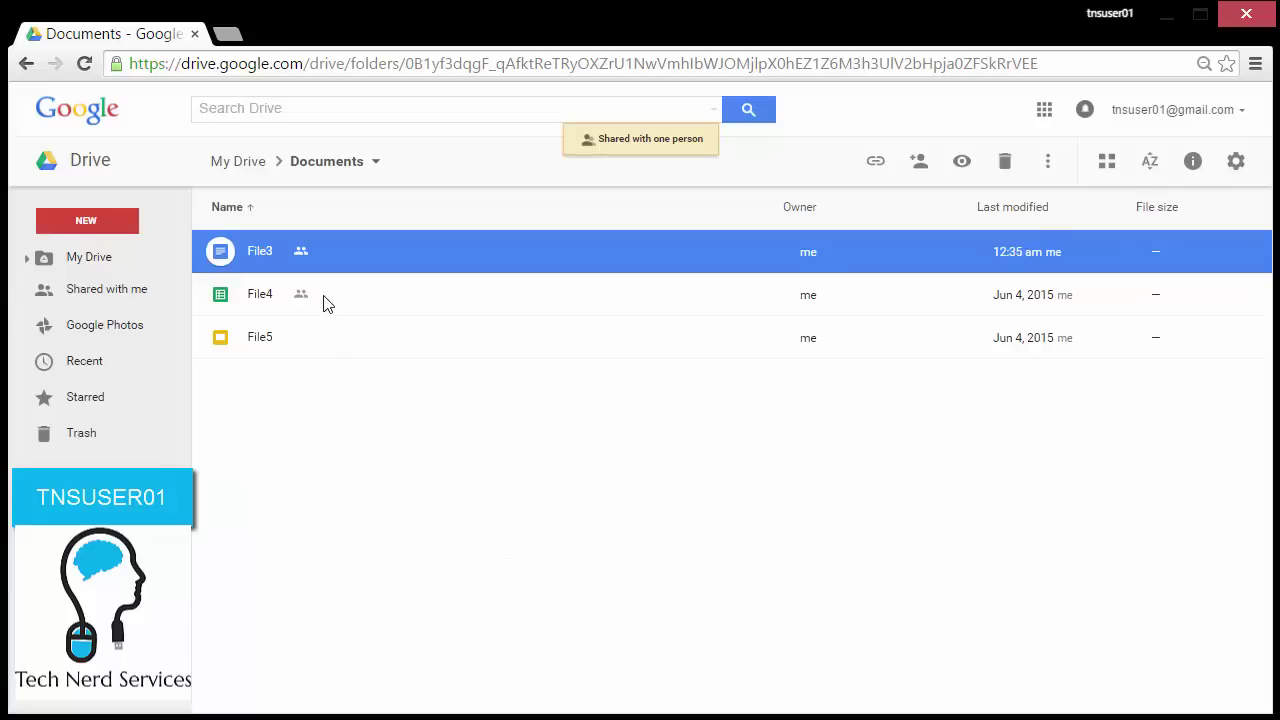
Through File4's advanced sharing settings, share it with the second test user as Can comment.
left_click(323, 302)
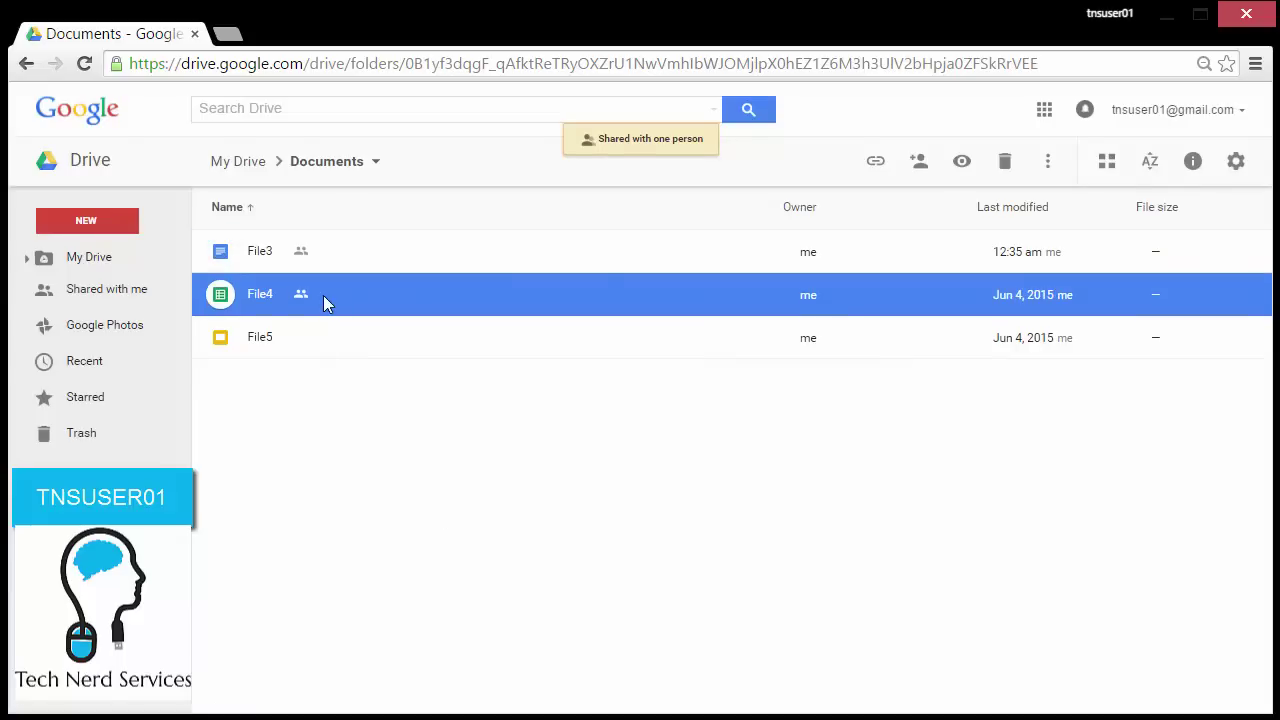
left_click(919, 162)
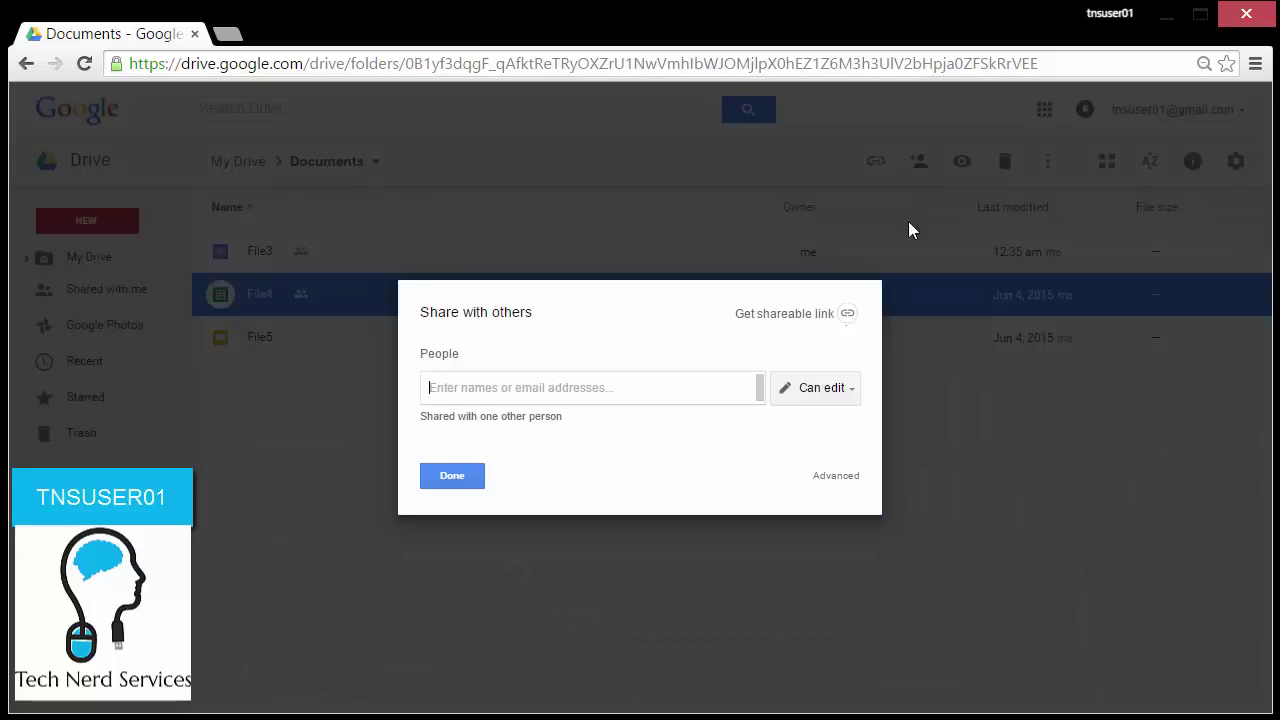
left_click(856, 476)
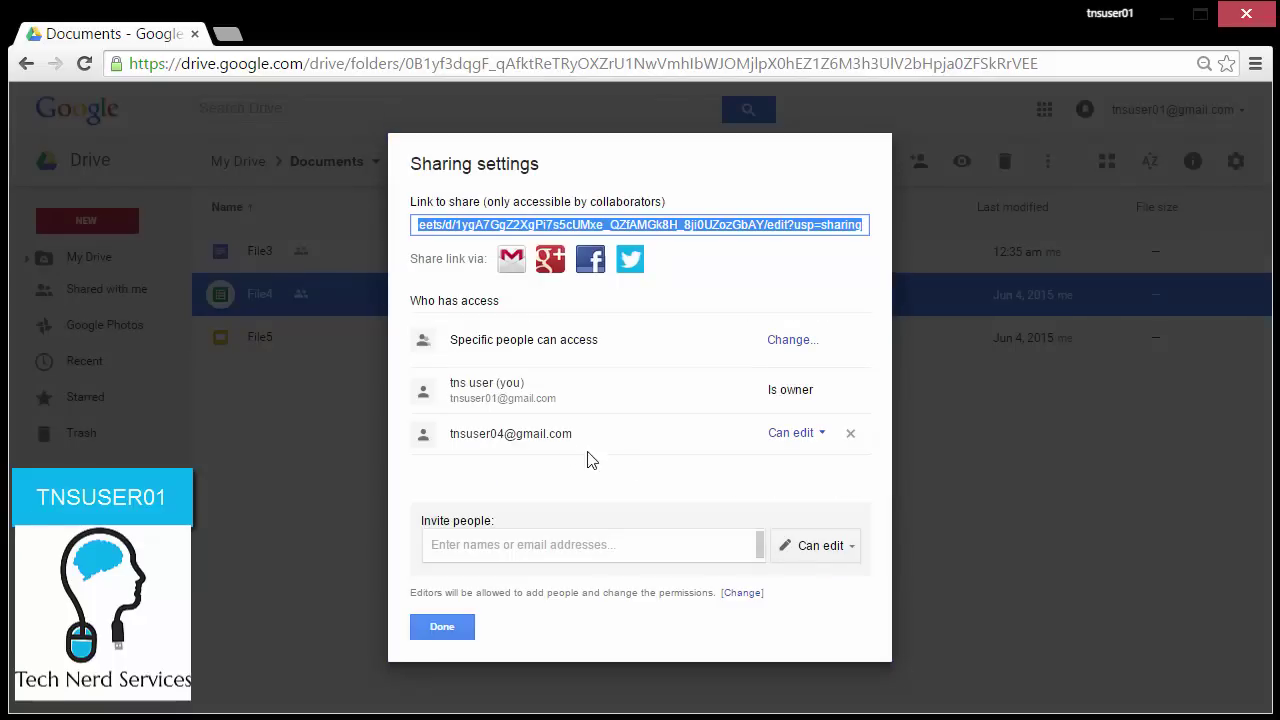
left_click(473, 547)
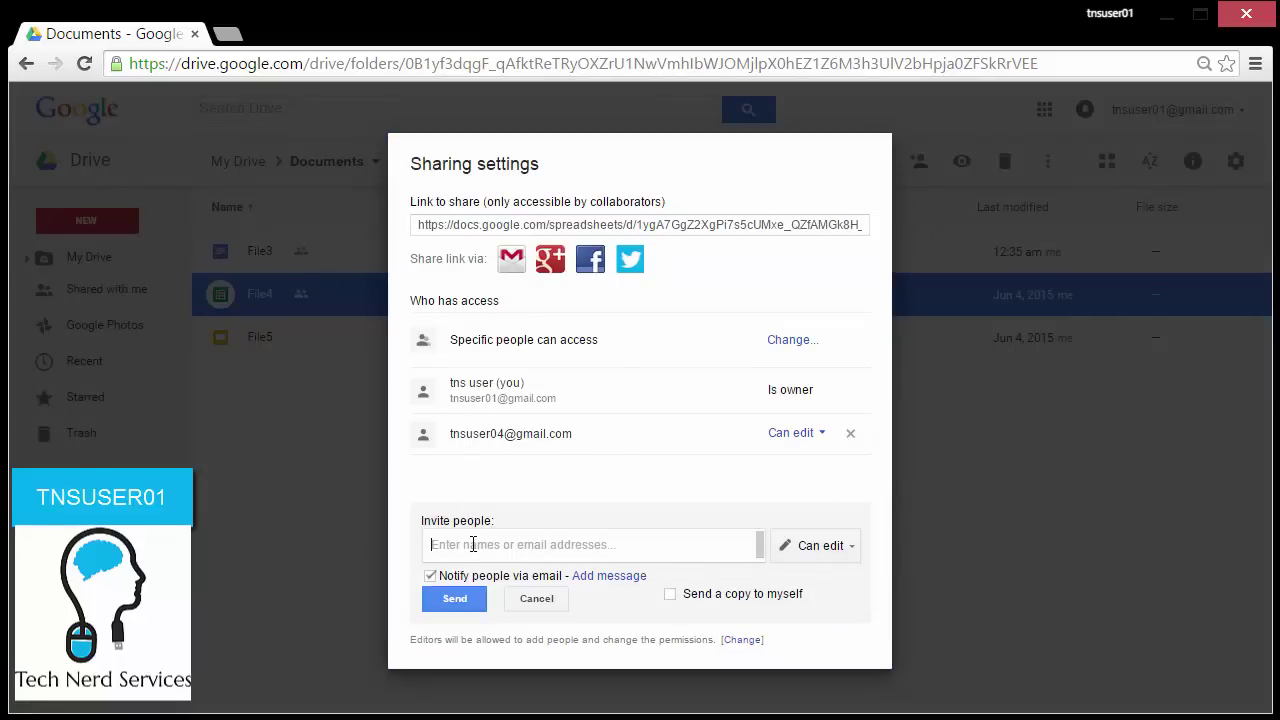
type("tnsuser")
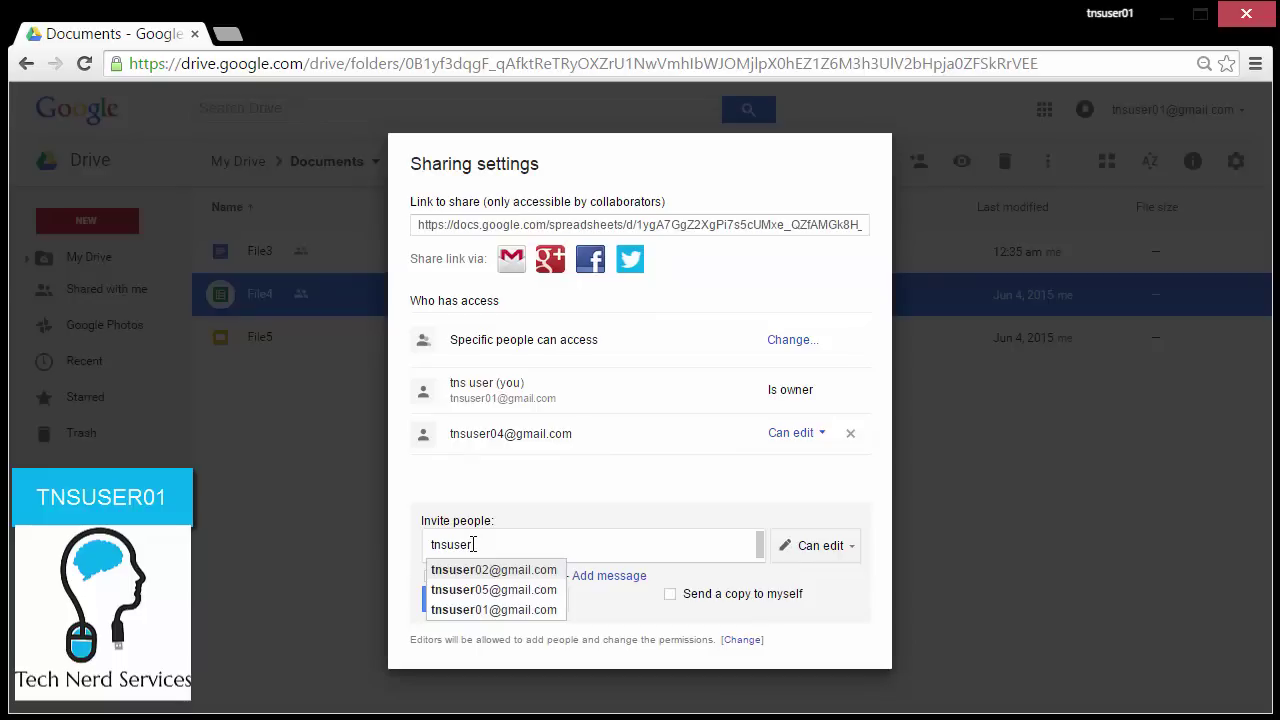
left_click(506, 570)
left_click(809, 551)
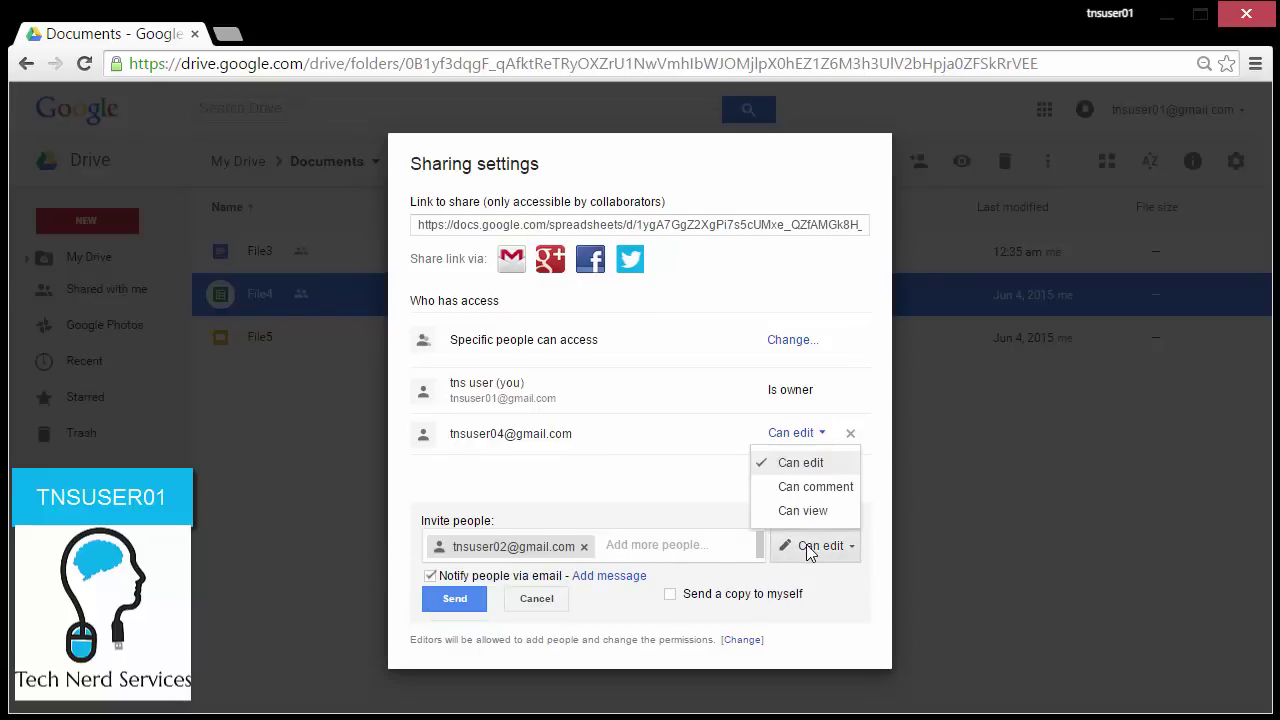
left_click(832, 488)
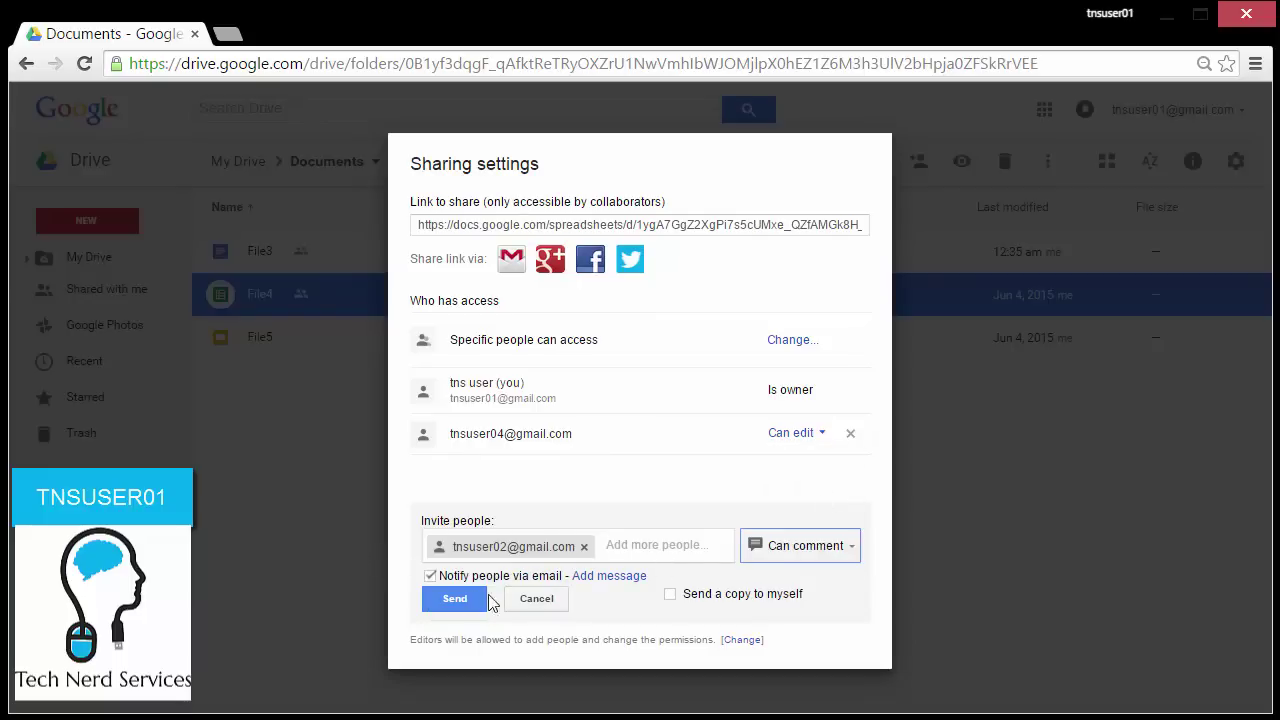
left_click(458, 599)
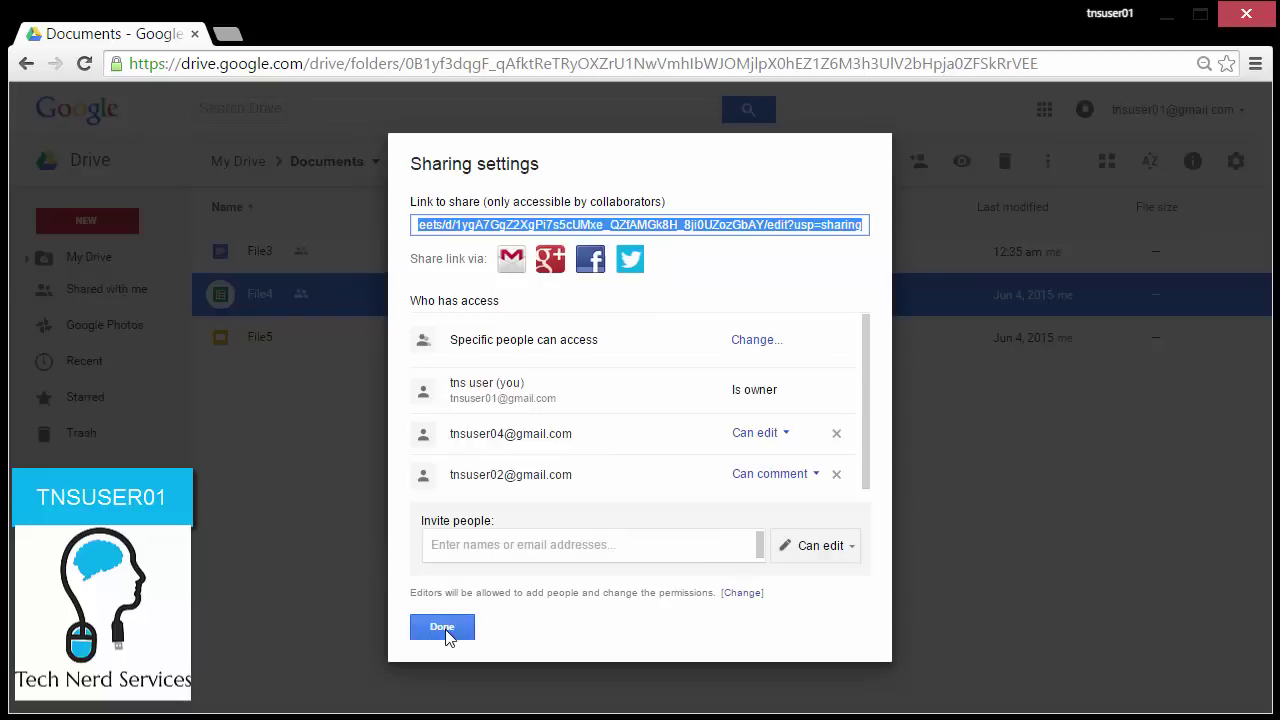
left_click(446, 632)
Share File5 with the second test user with Can edit access.
left_click(342, 342)
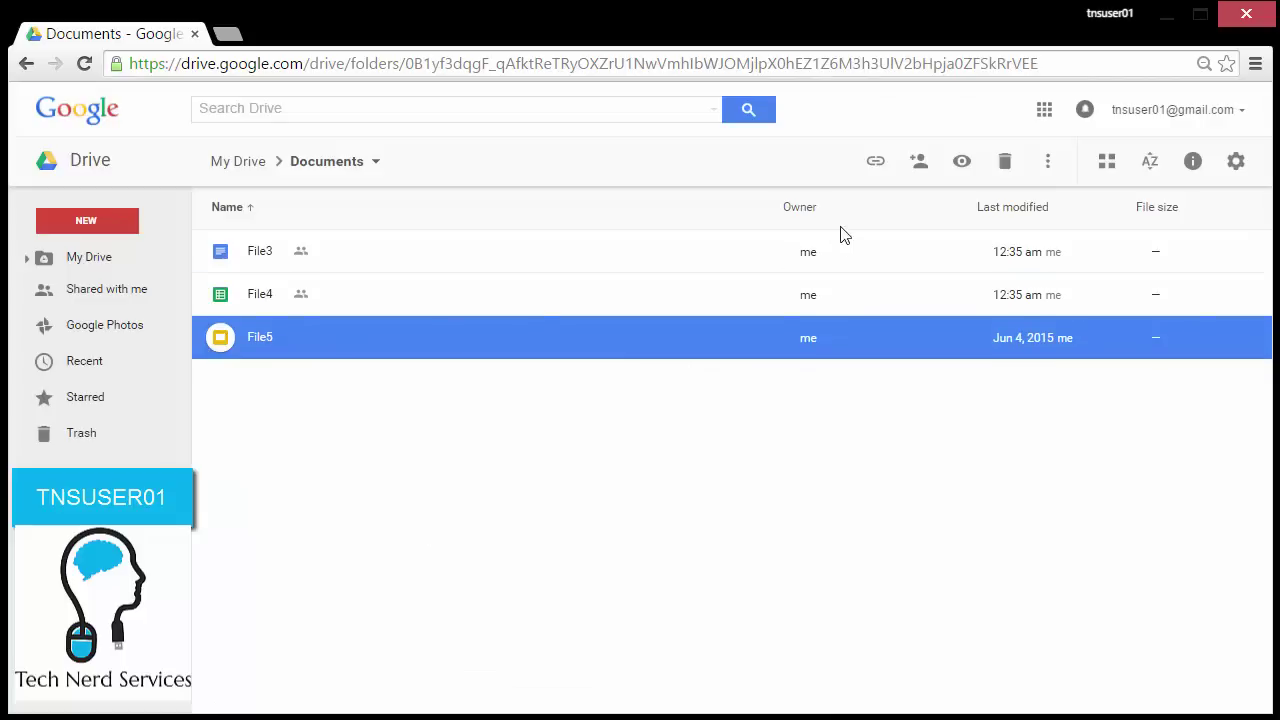
left_click(919, 161)
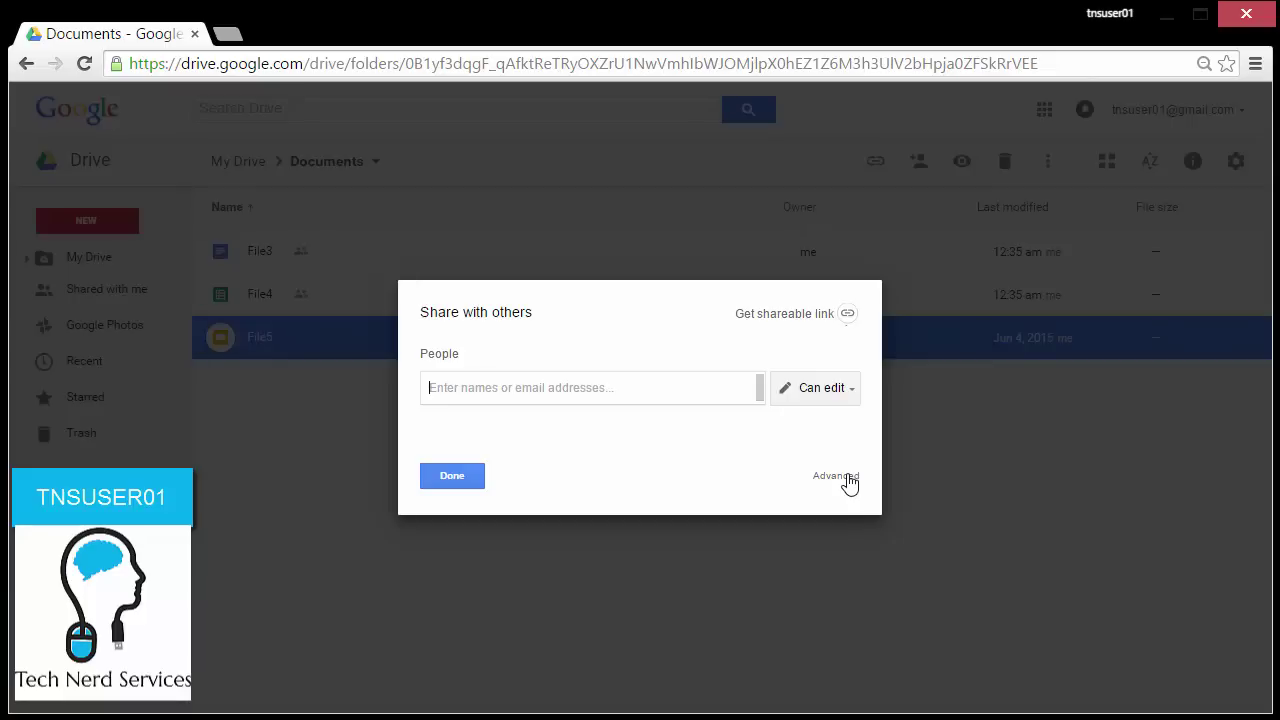
type("tnsuser")
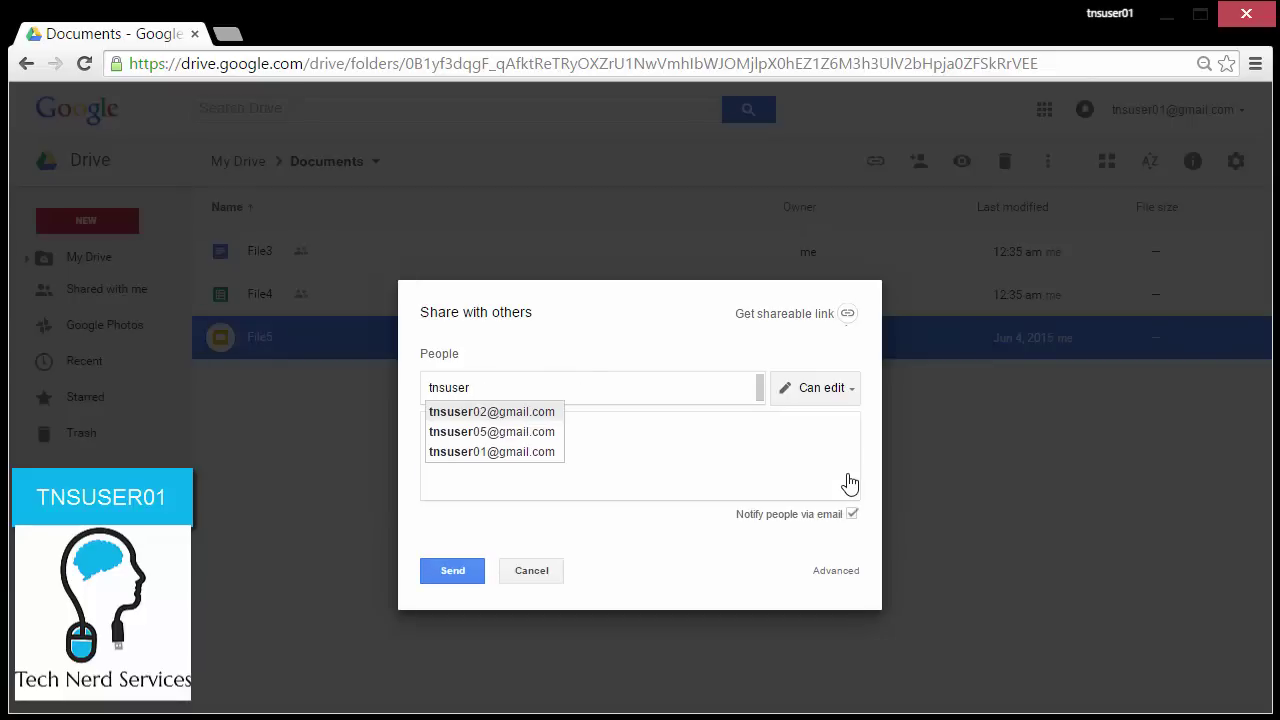
left_click(548, 412)
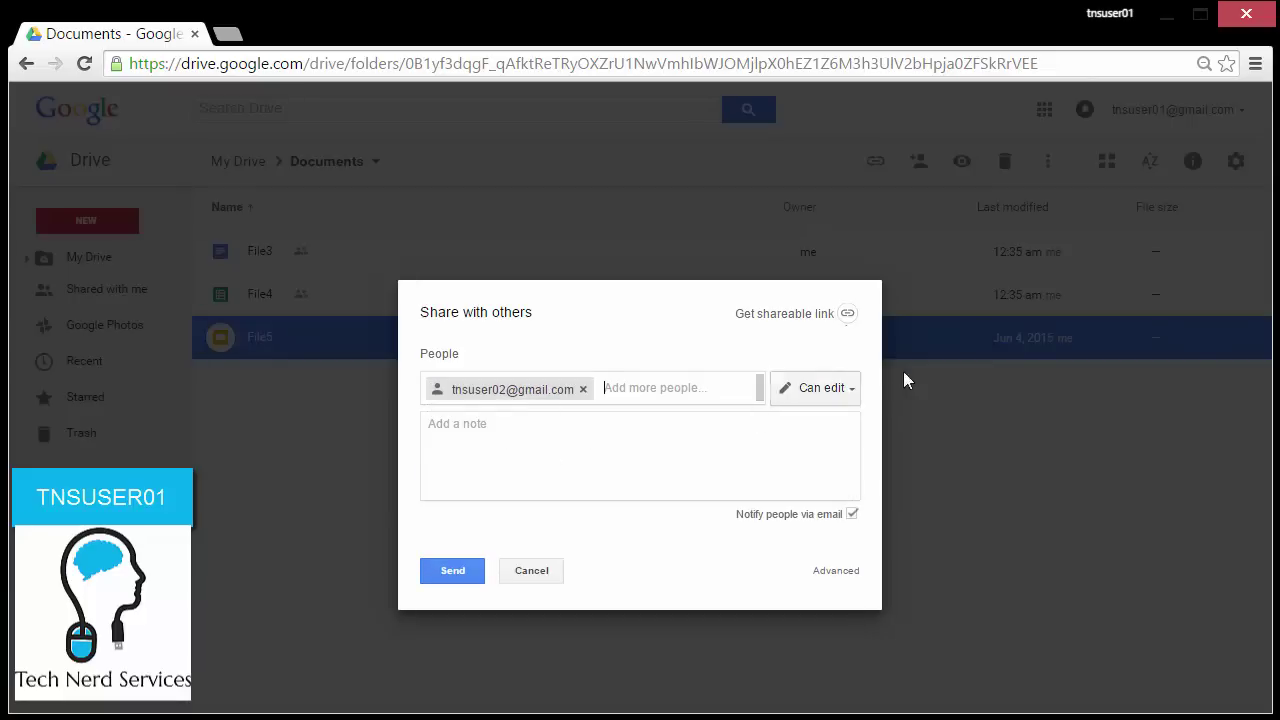
left_click(452, 572)
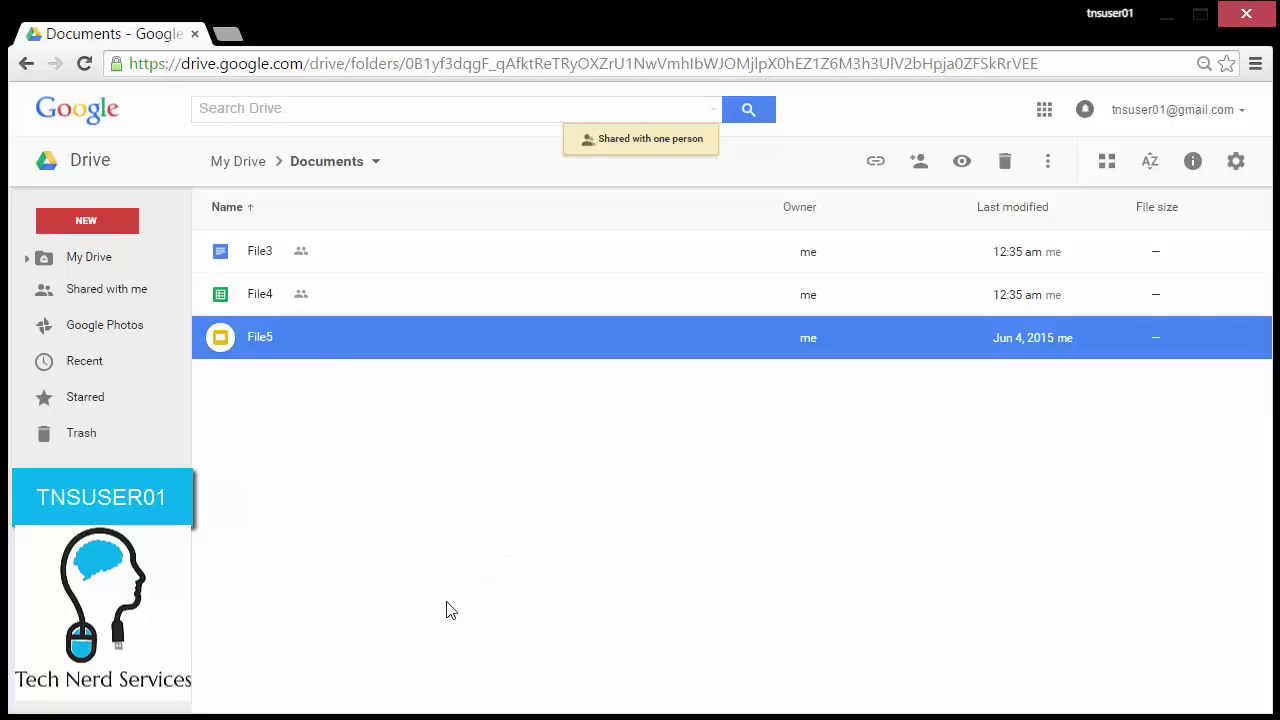
left_click(448, 610)
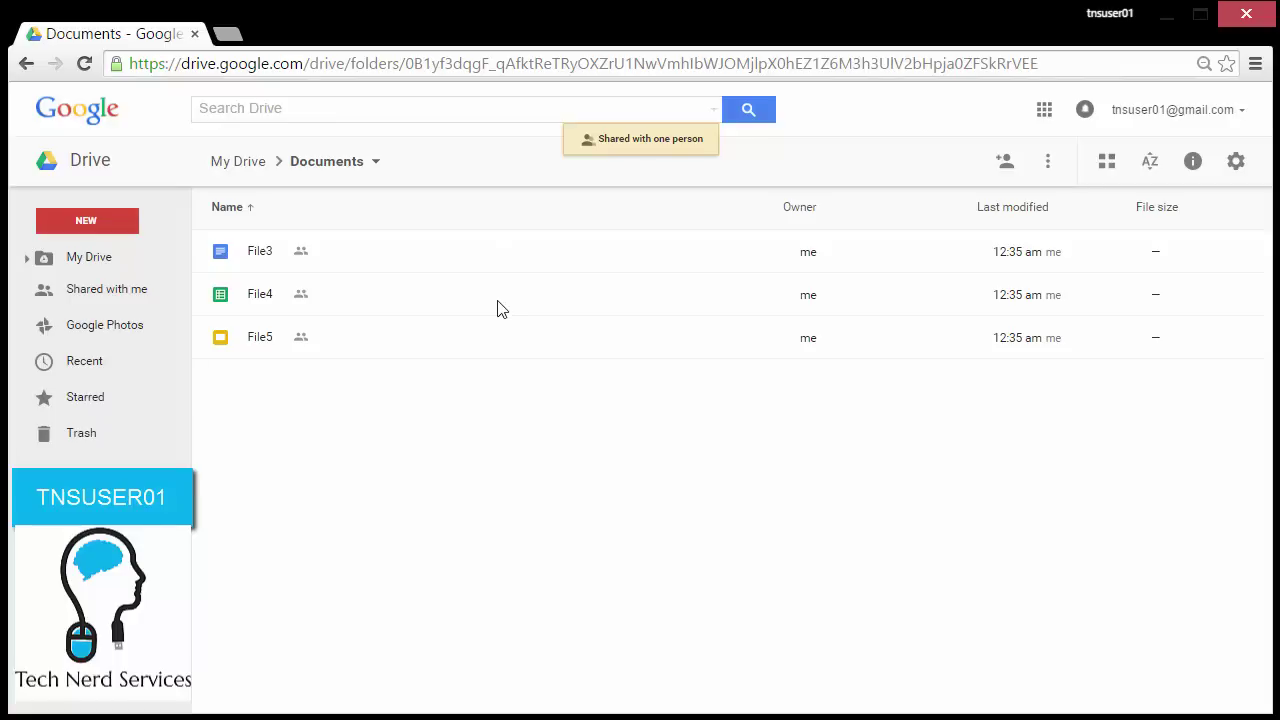
From My Drive, share the Documents folder with the second test user as Can view.
left_click(245, 164)
left_click(290, 255)
right_click(292, 262)
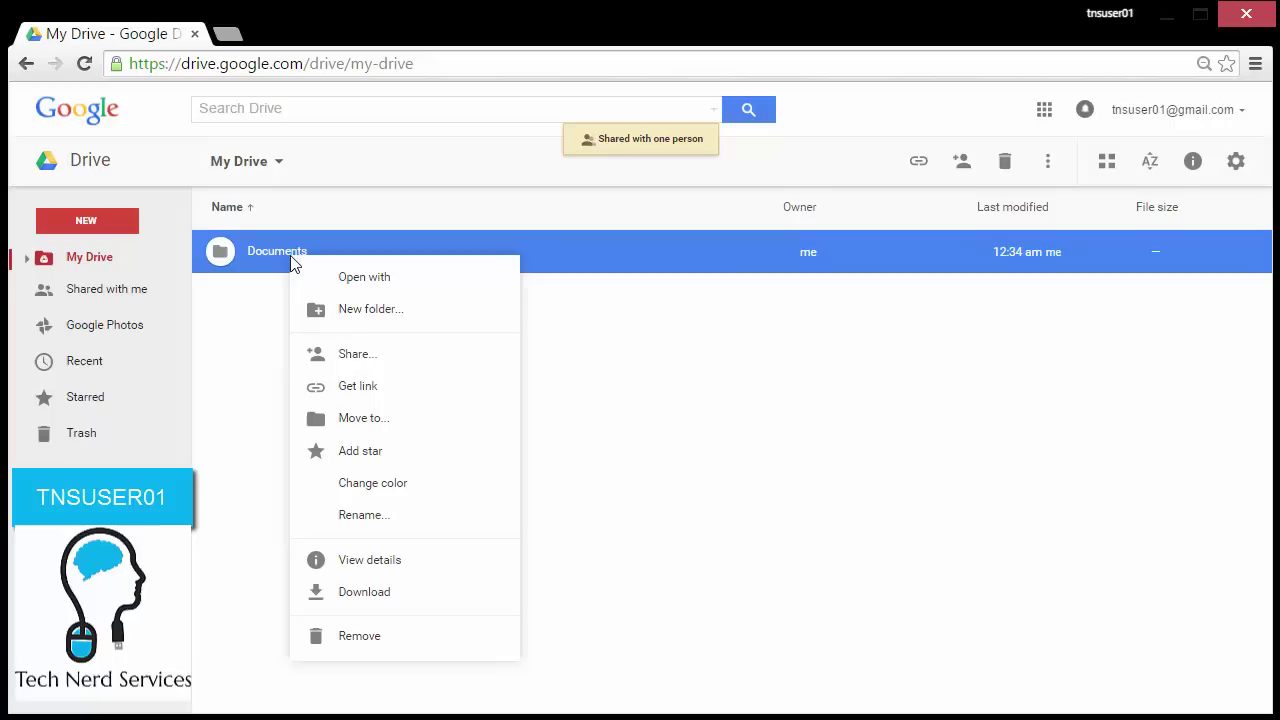
left_click(340, 354)
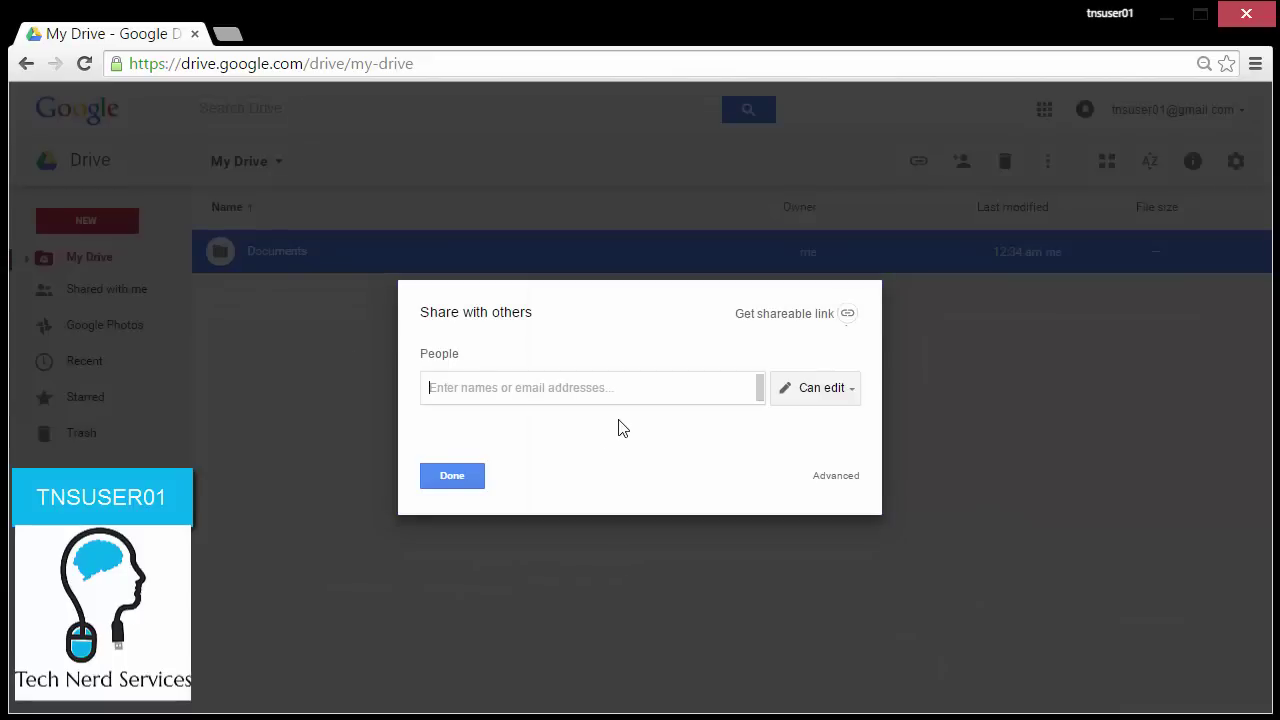
type("tnsu")
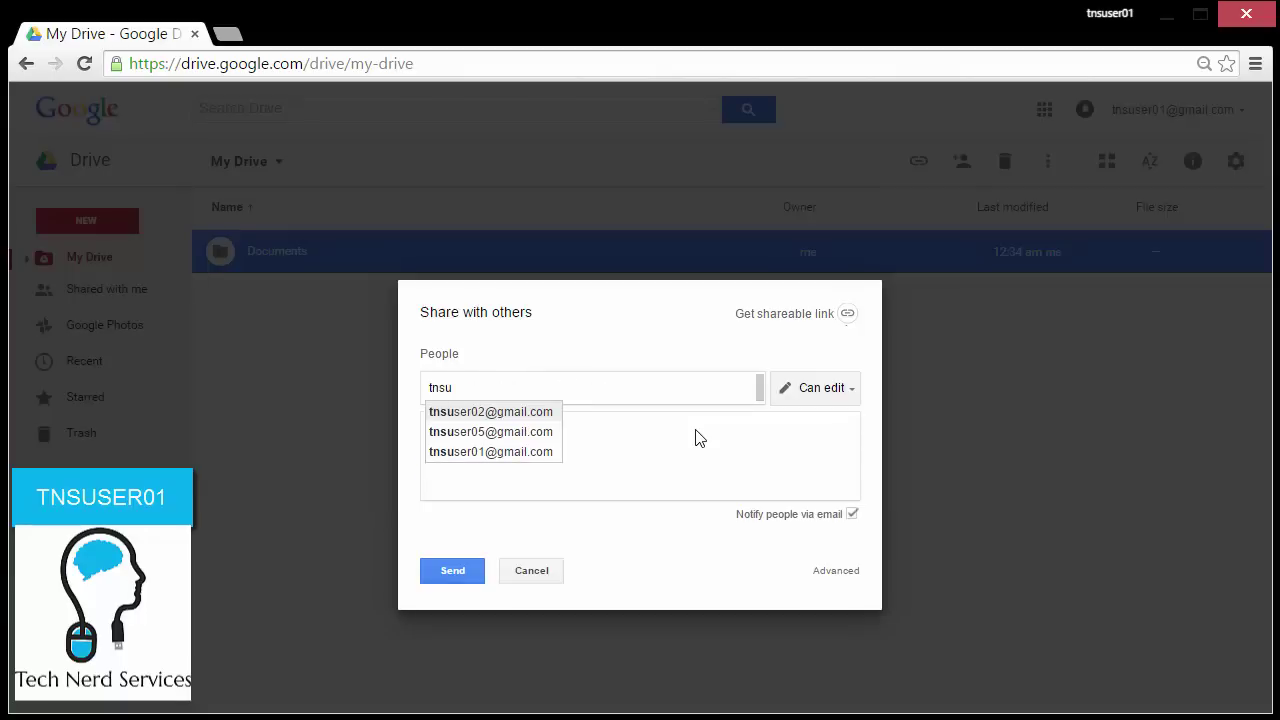
left_click(455, 413)
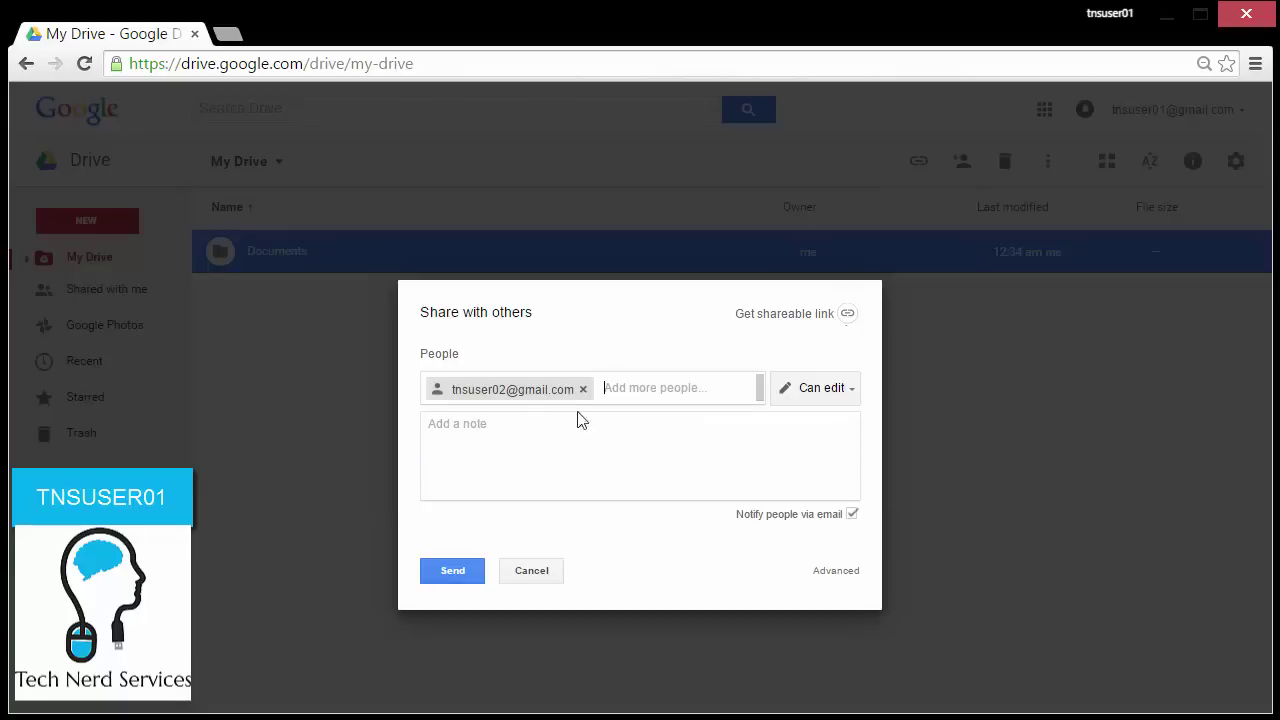
left_click(785, 390)
left_click(796, 457)
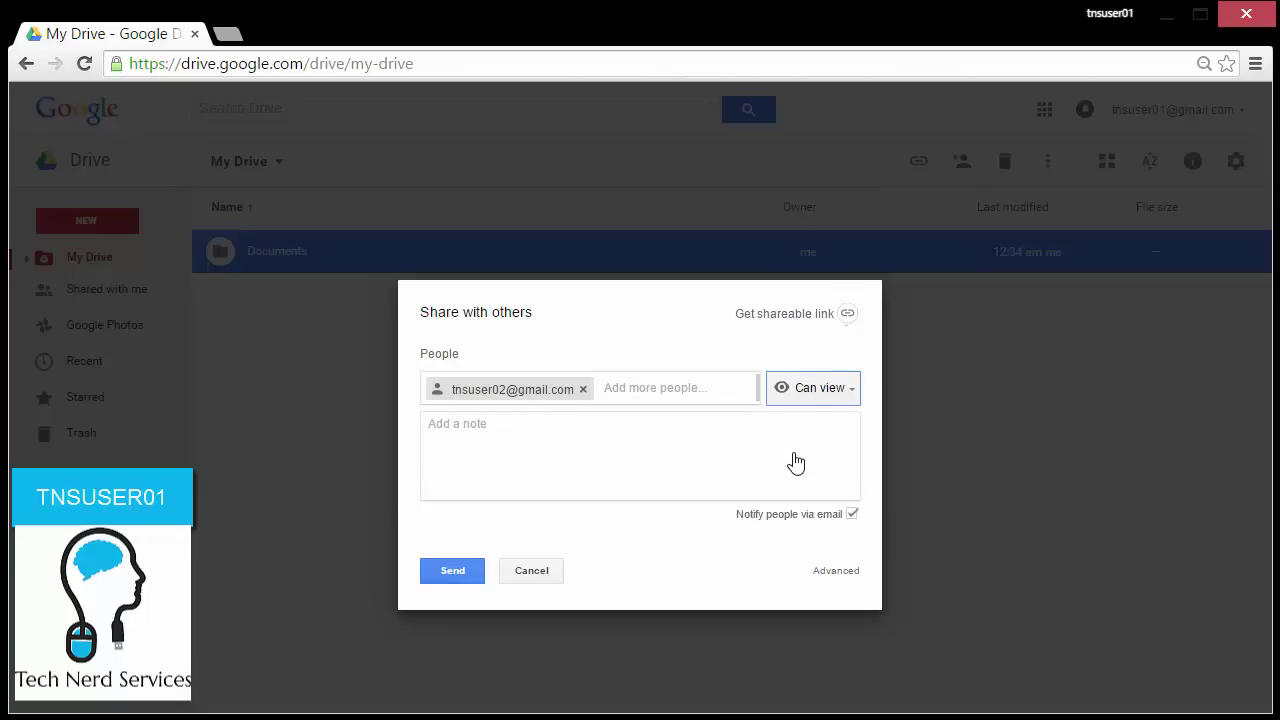
left_click(460, 571)
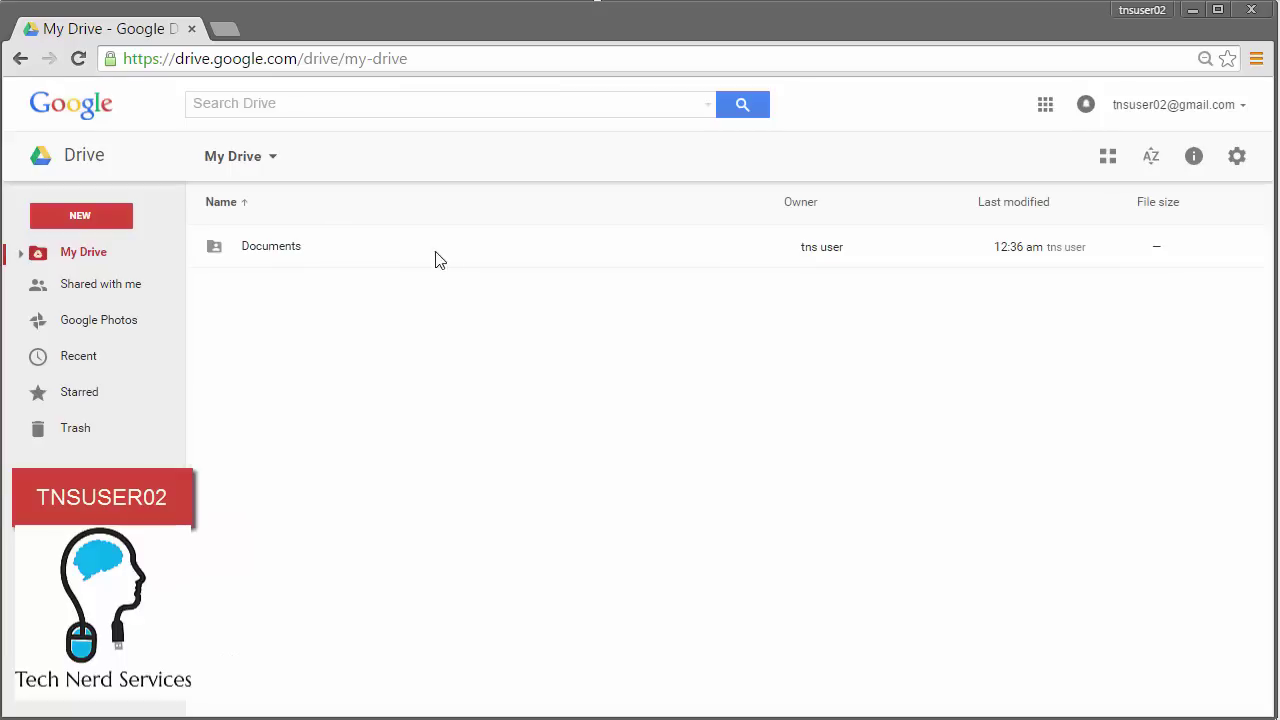
In the shared Documents folder, attempt to share File3 and File4, dismissing each access request.
double_click(278, 252)
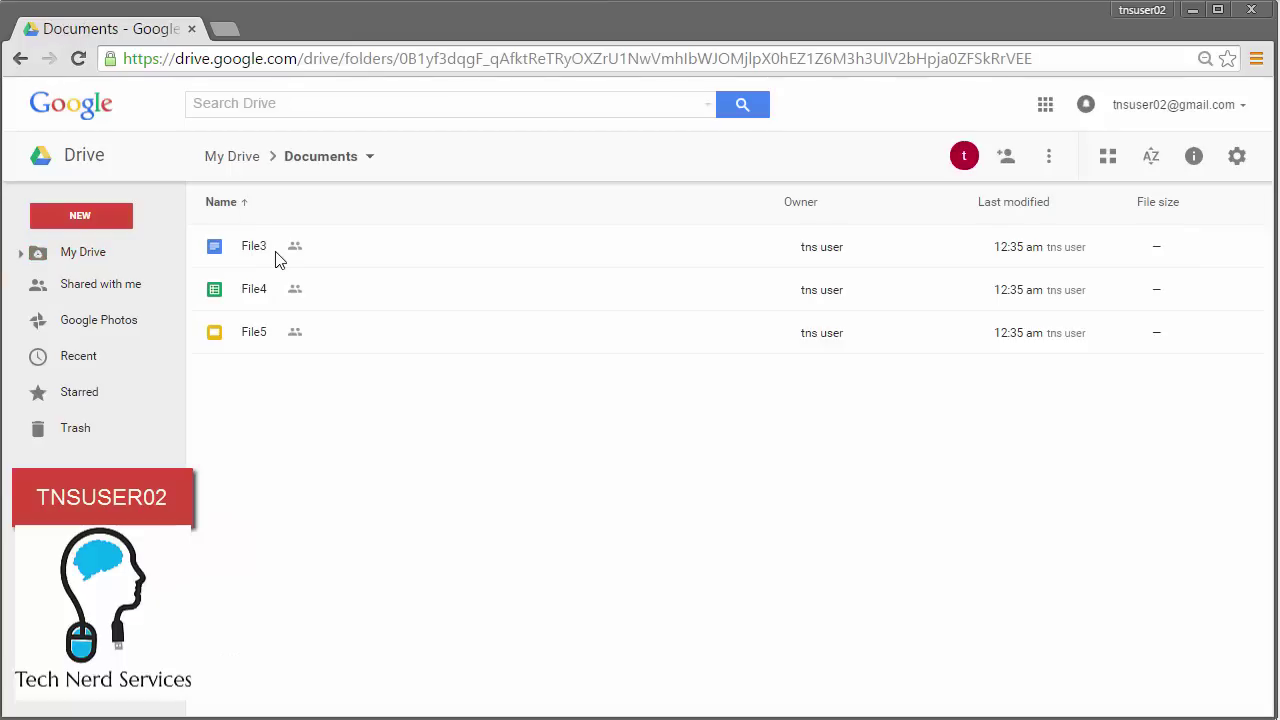
left_click(278, 258)
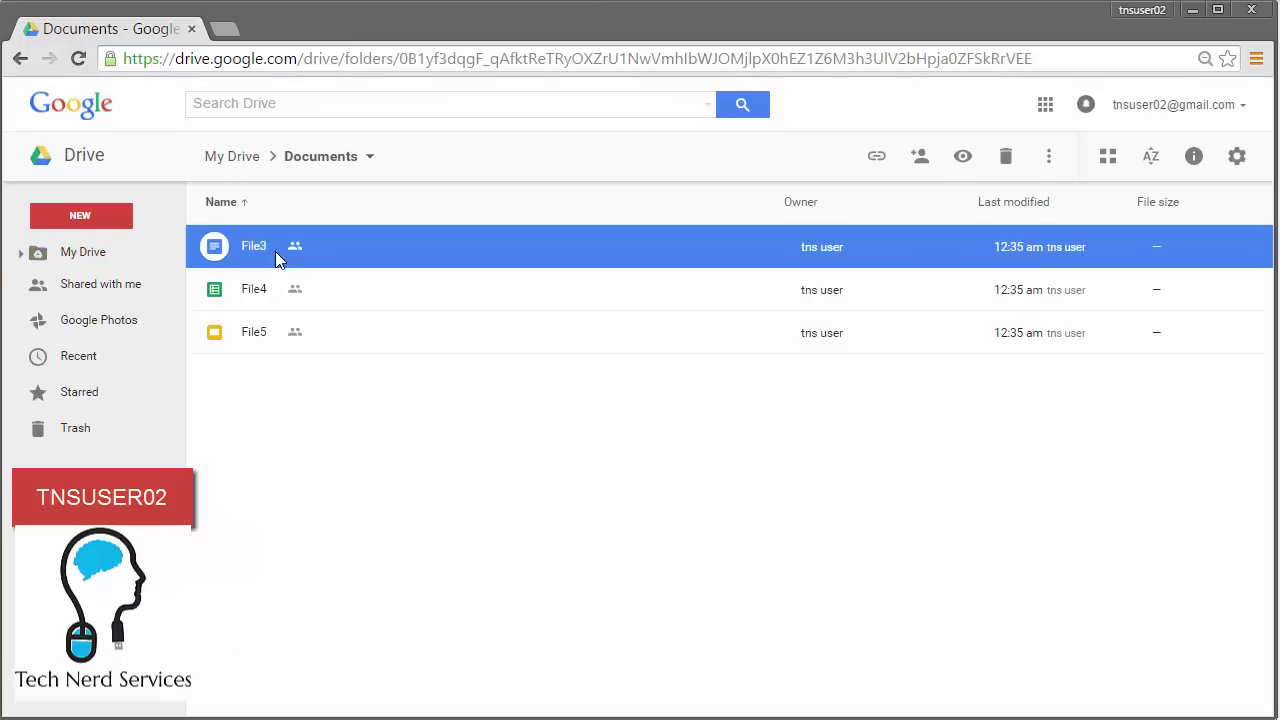
right_click(278, 258)
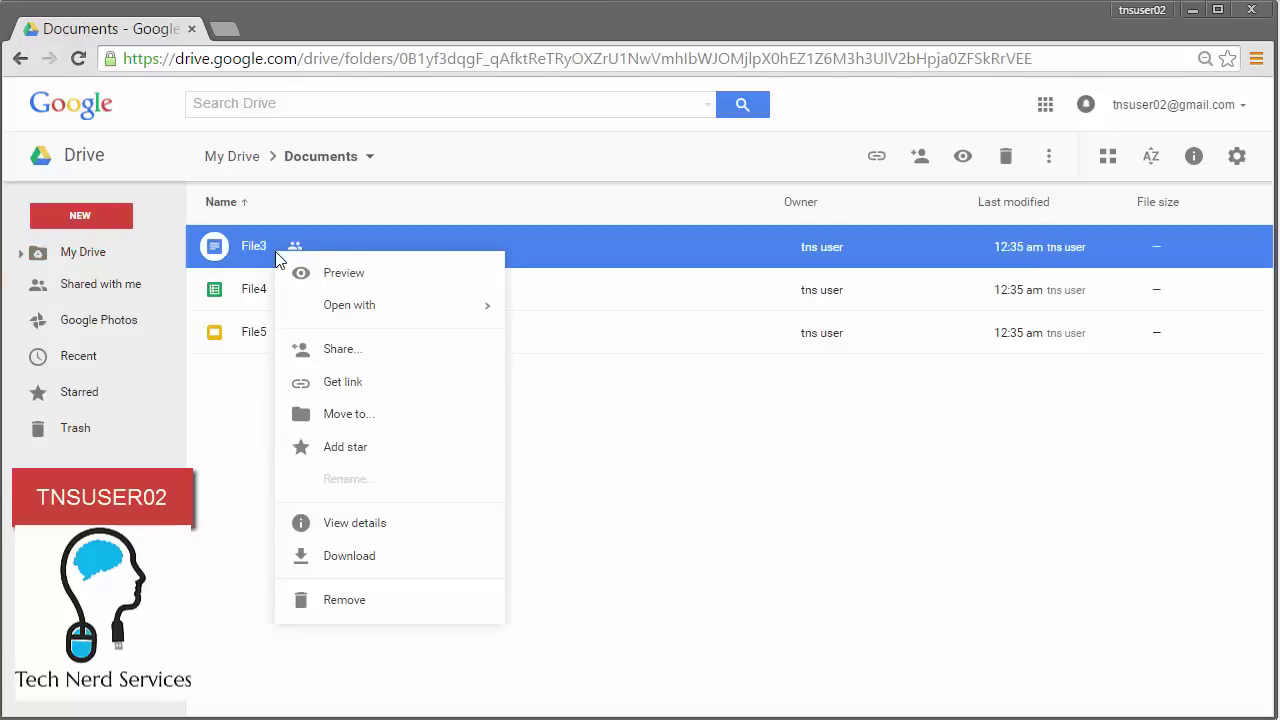
left_click(328, 352)
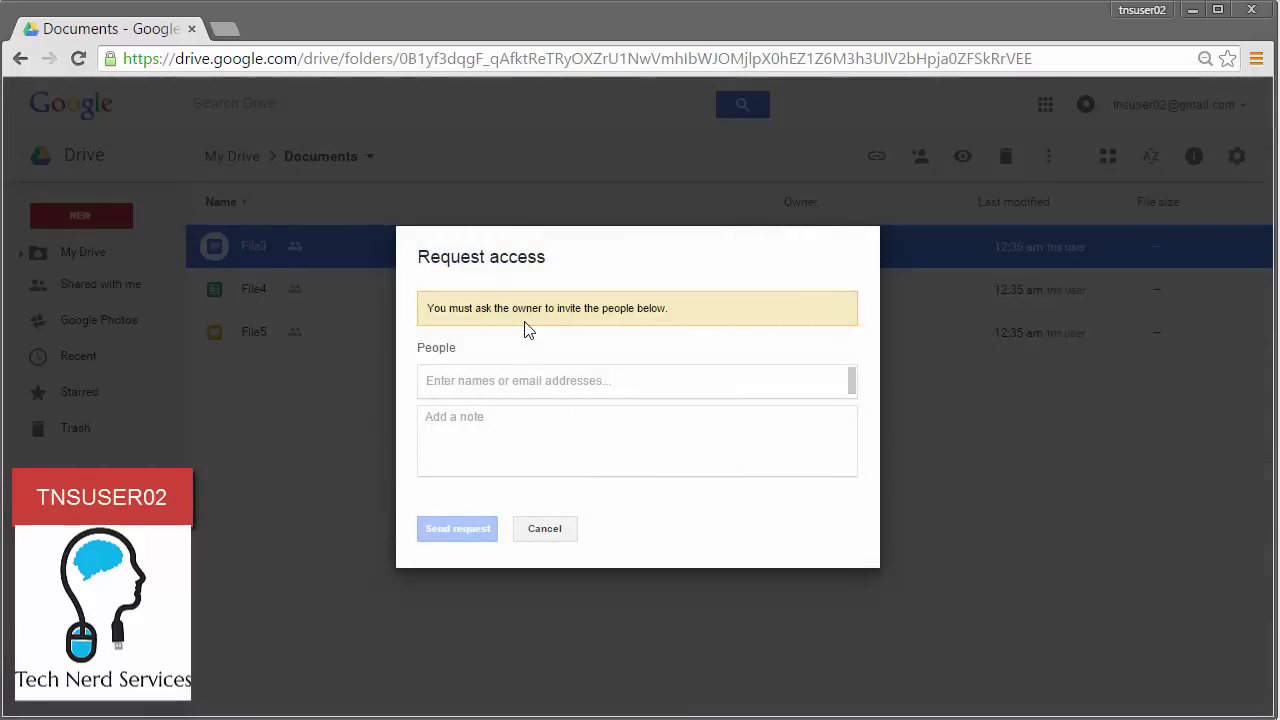
left_click(544, 528)
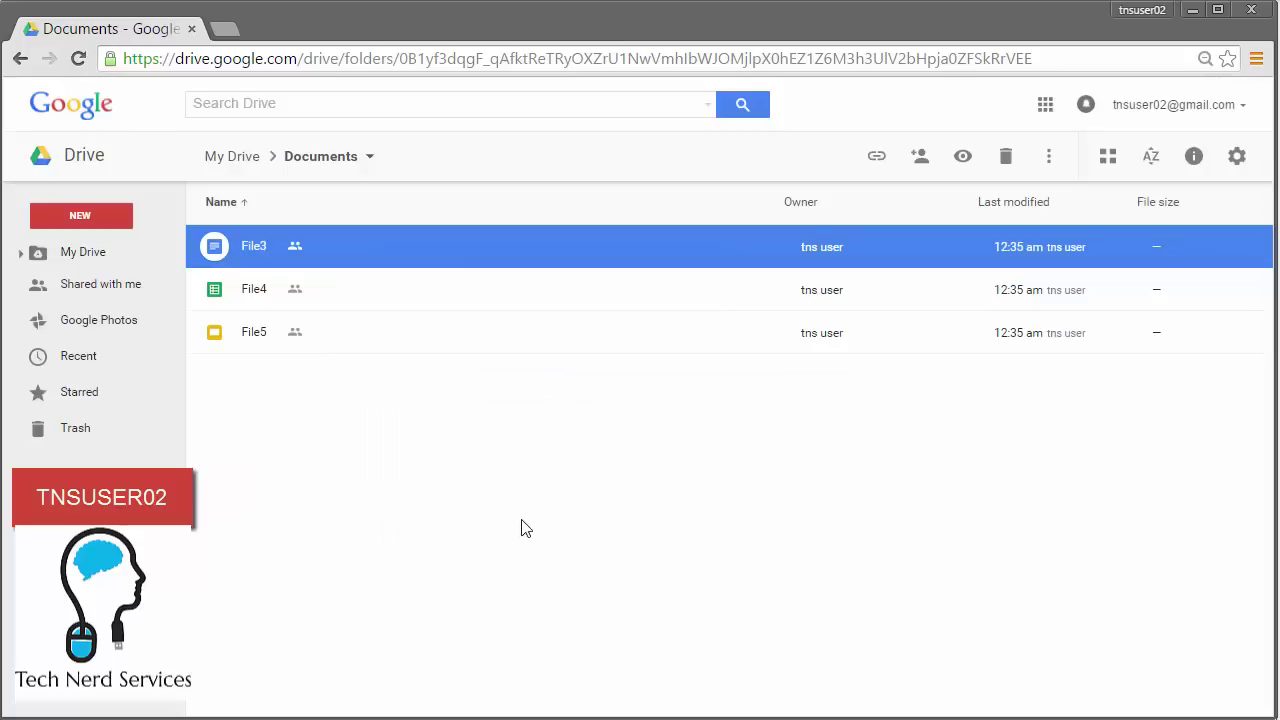
right_click(266, 297)
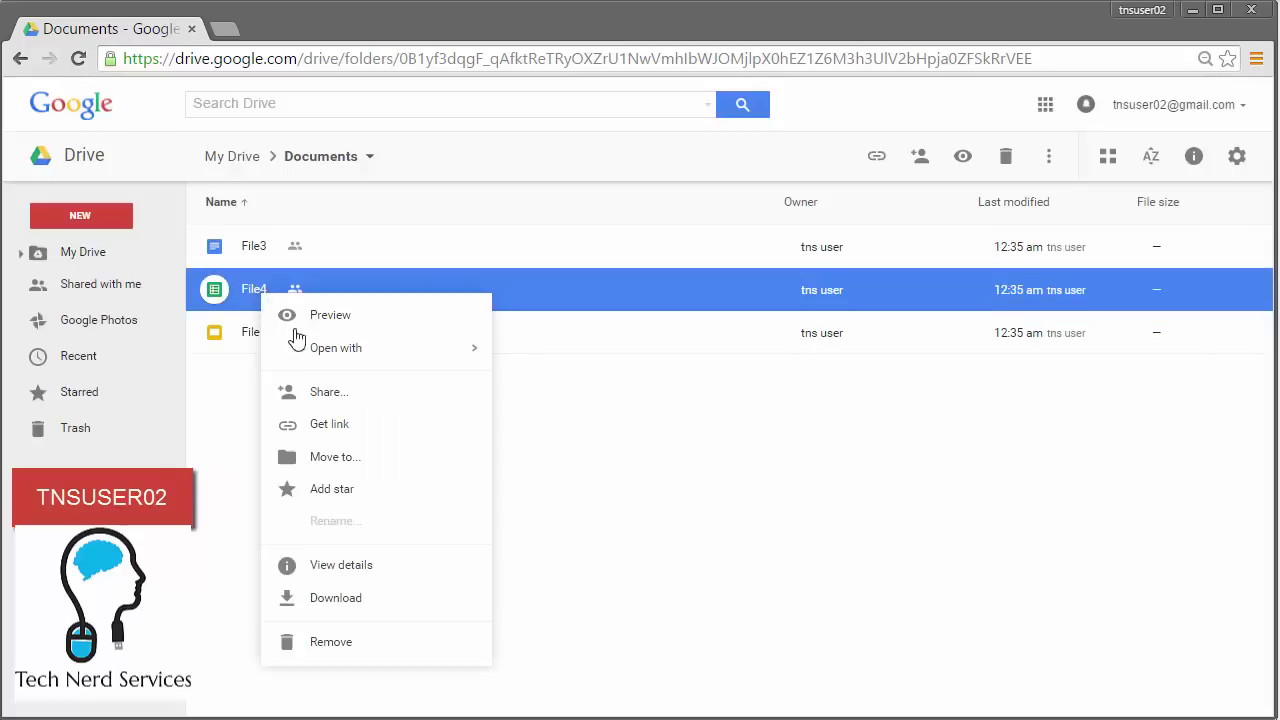
left_click(377, 395)
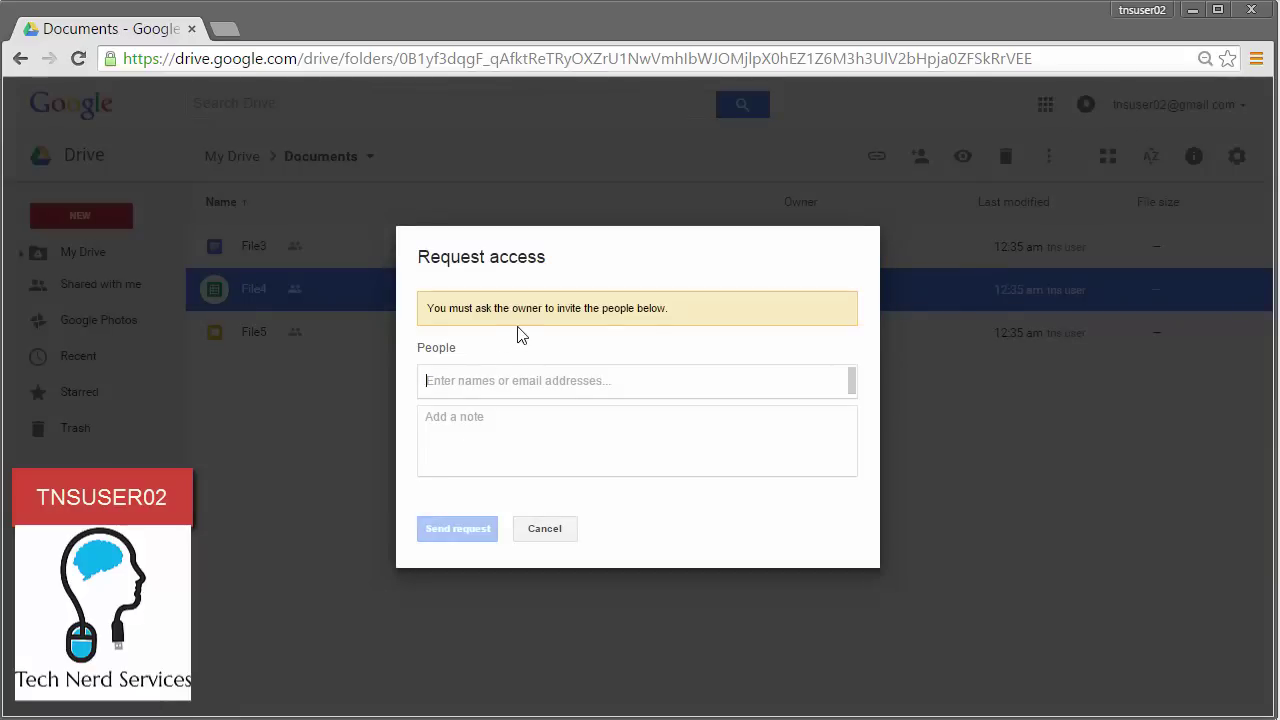
left_click(532, 536)
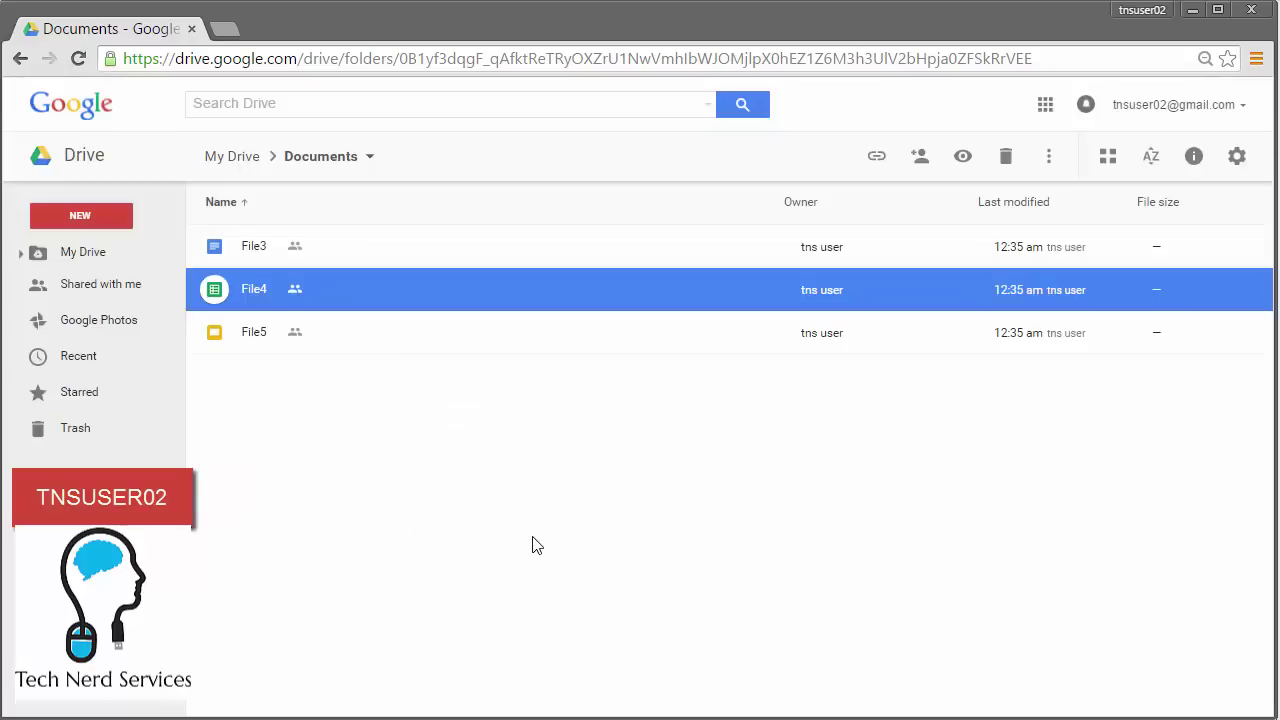
Review File5's advanced sharing settings, then close them with Done.
right_click(285, 333)
left_click(352, 406)
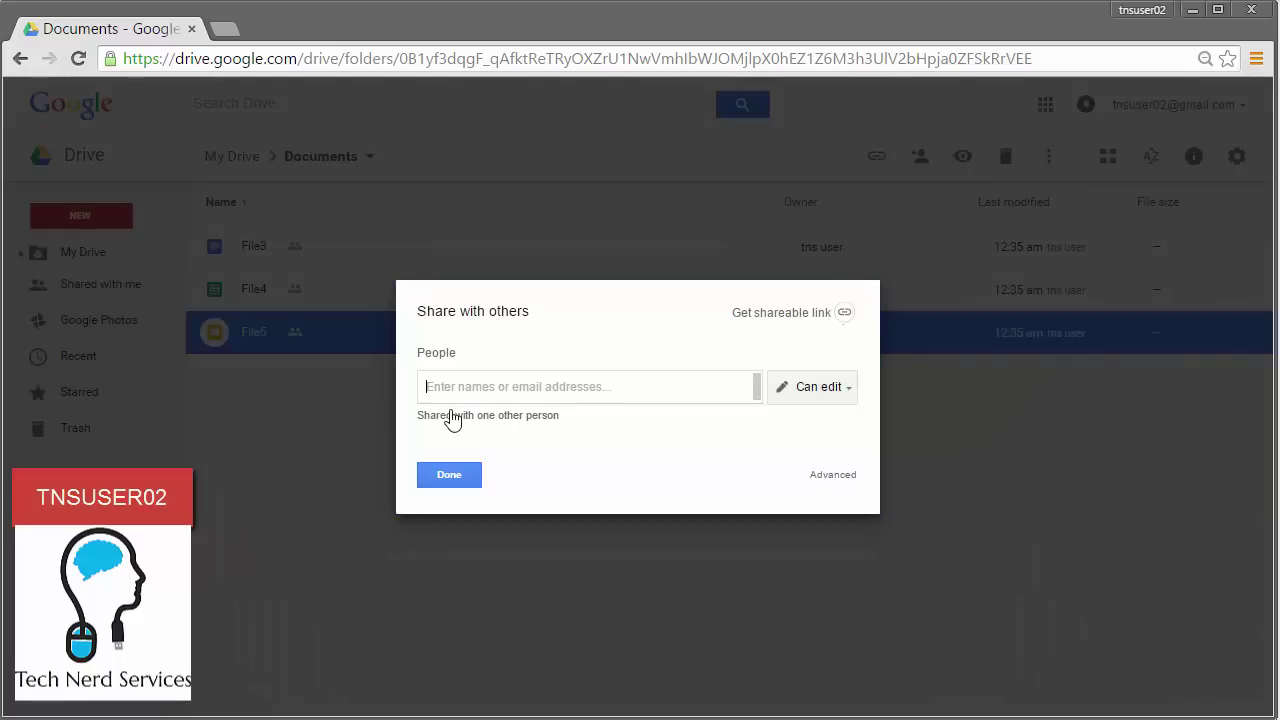
left_click(827, 476)
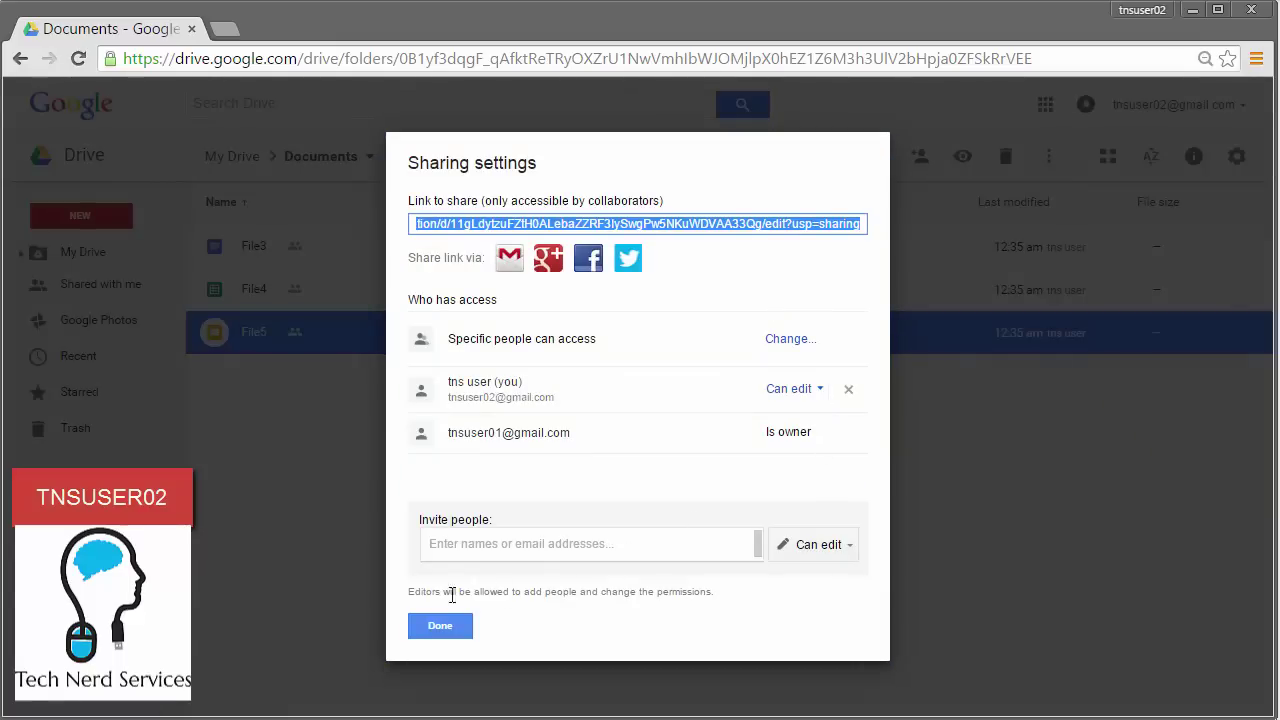
left_click(410, 624)
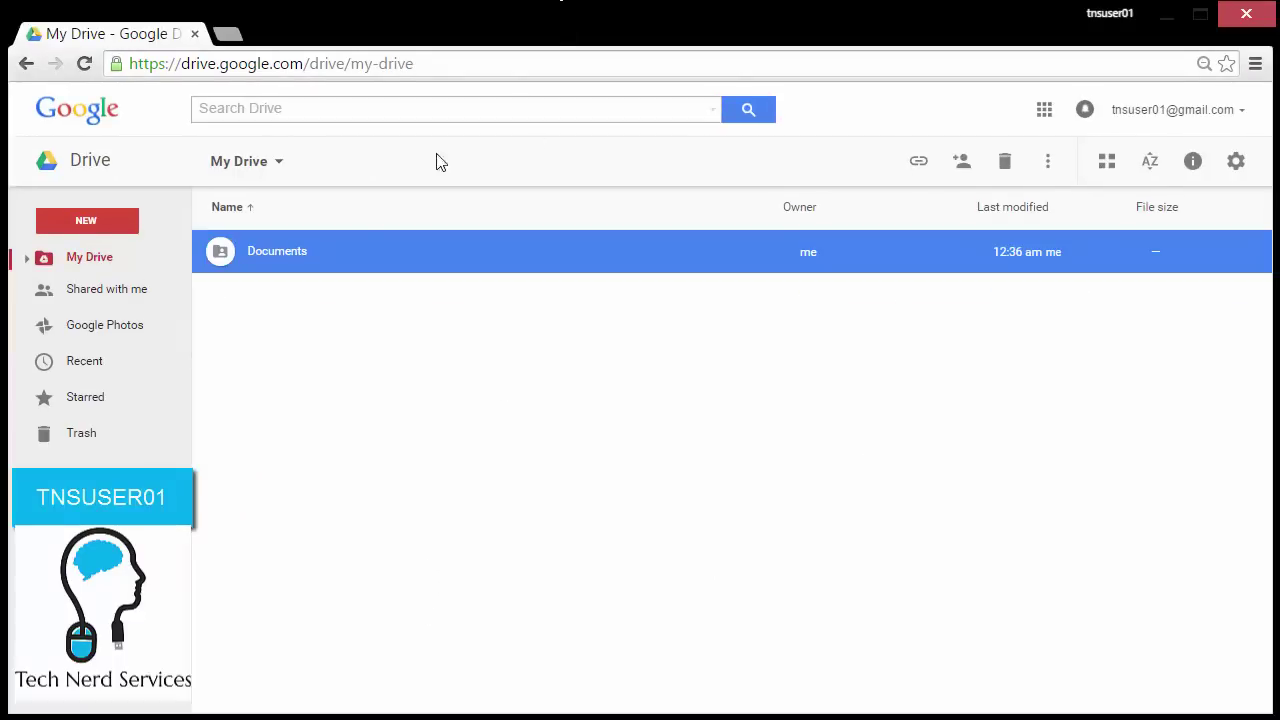
Change the collaborator's Documents folder permission from Can view to Can edit and save.
right_click(284, 259)
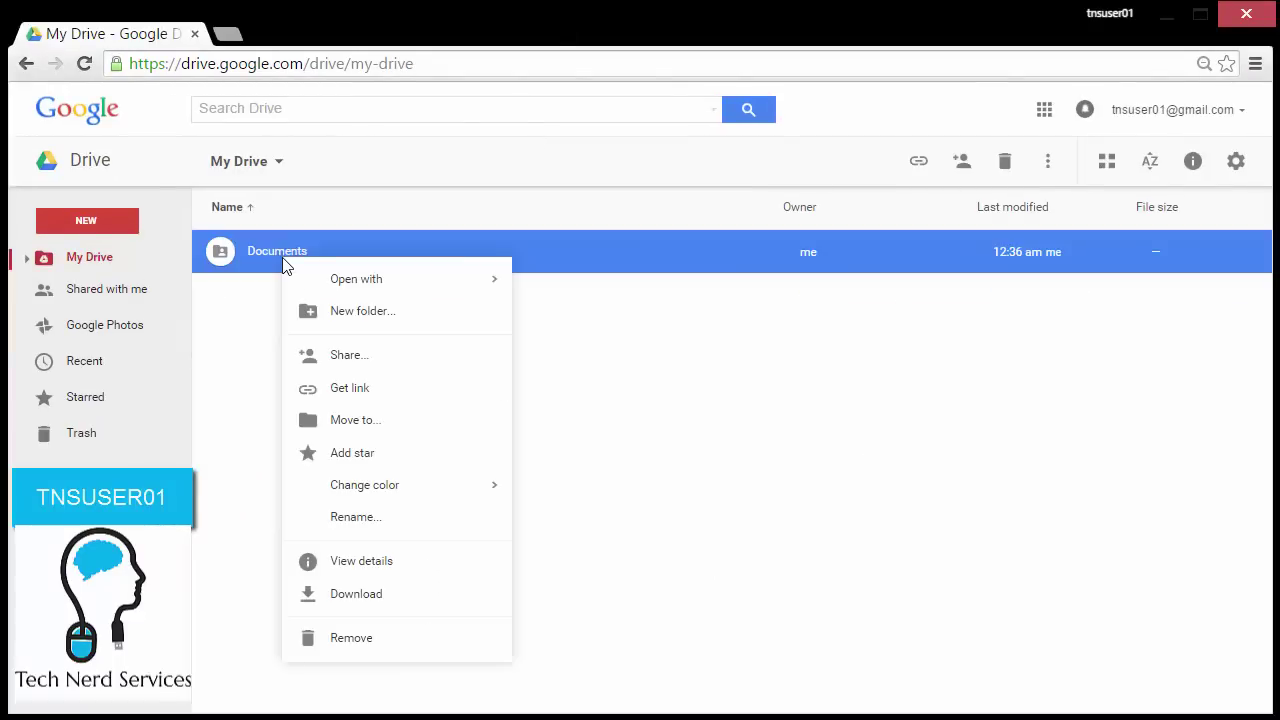
left_click(367, 358)
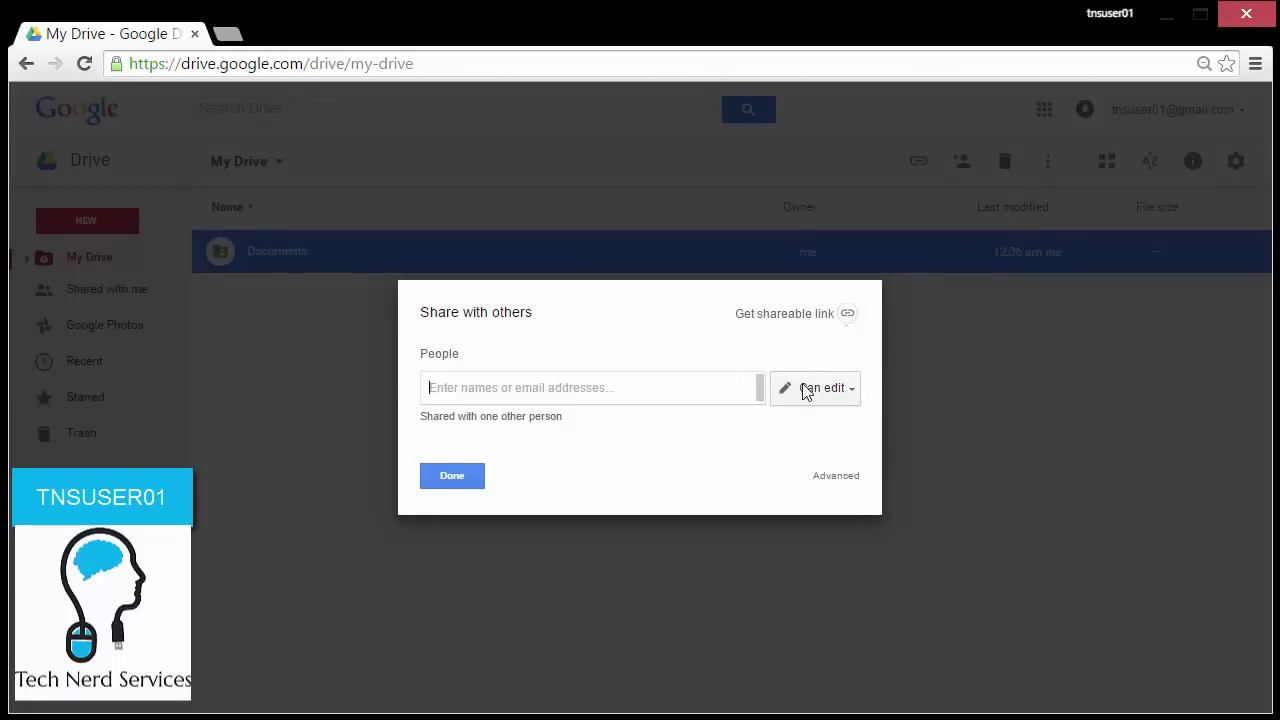
left_click(836, 476)
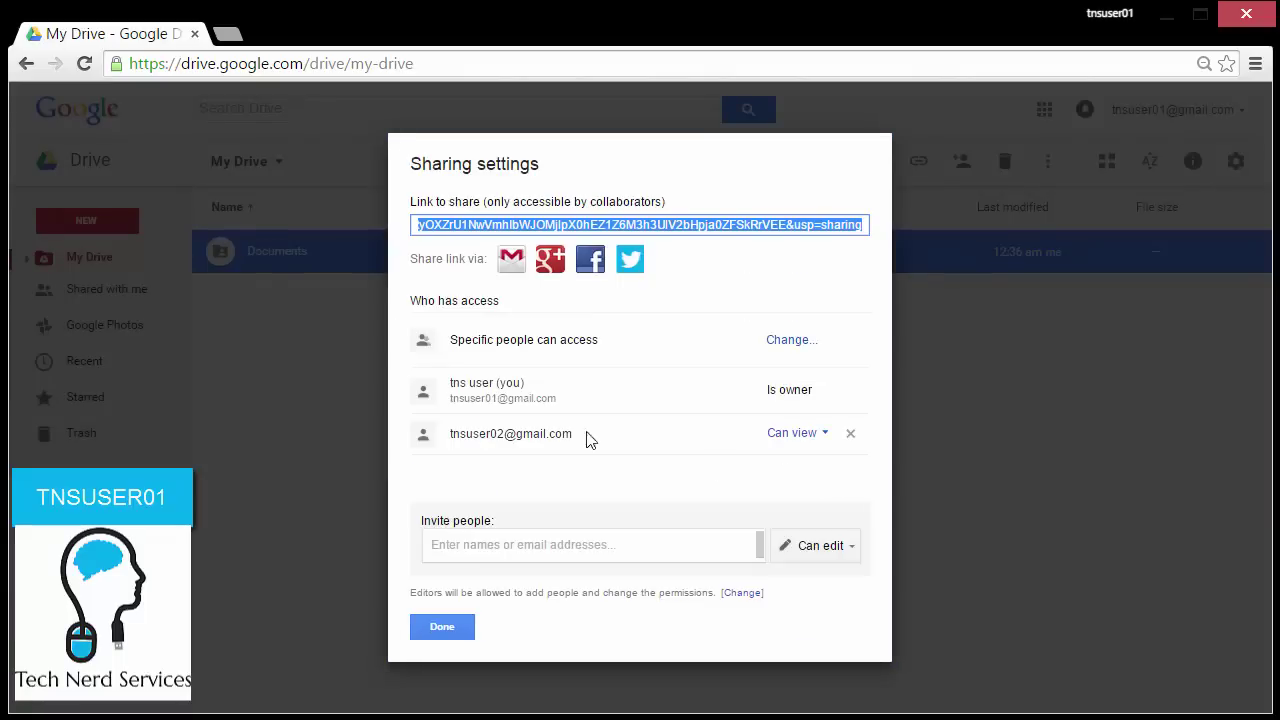
left_click(776, 433)
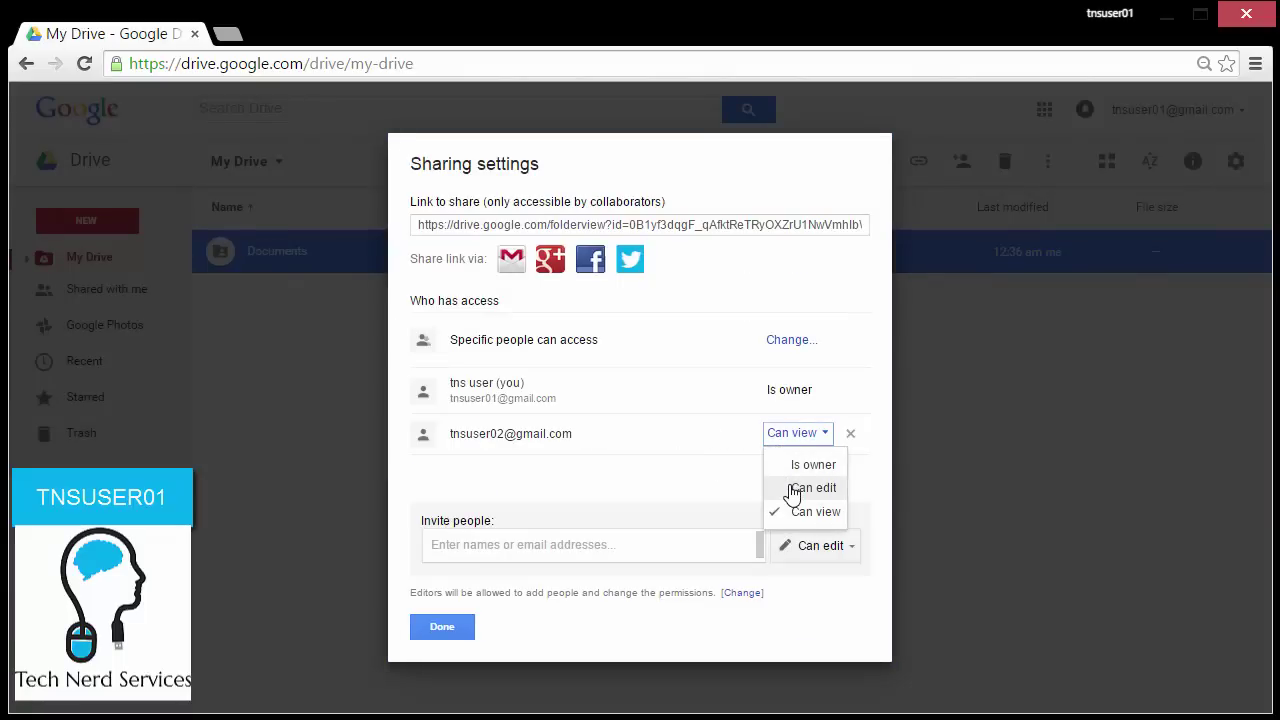
left_click(792, 490)
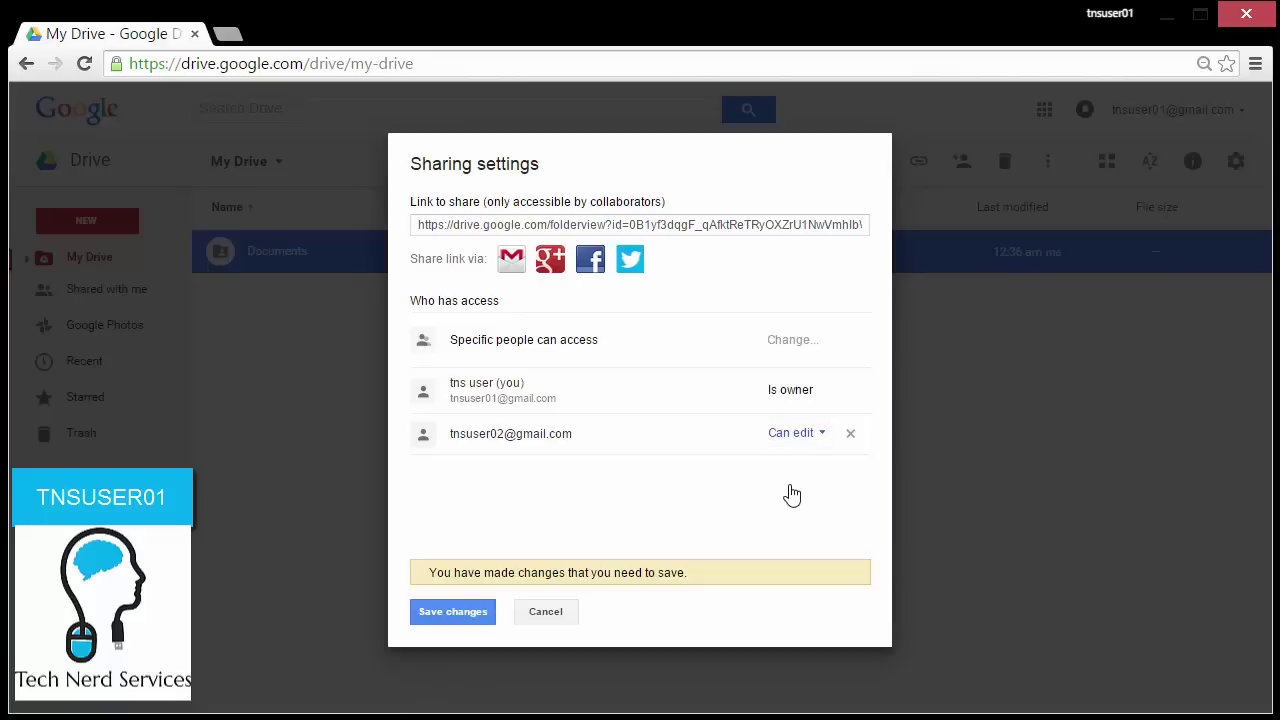
left_click(454, 612)
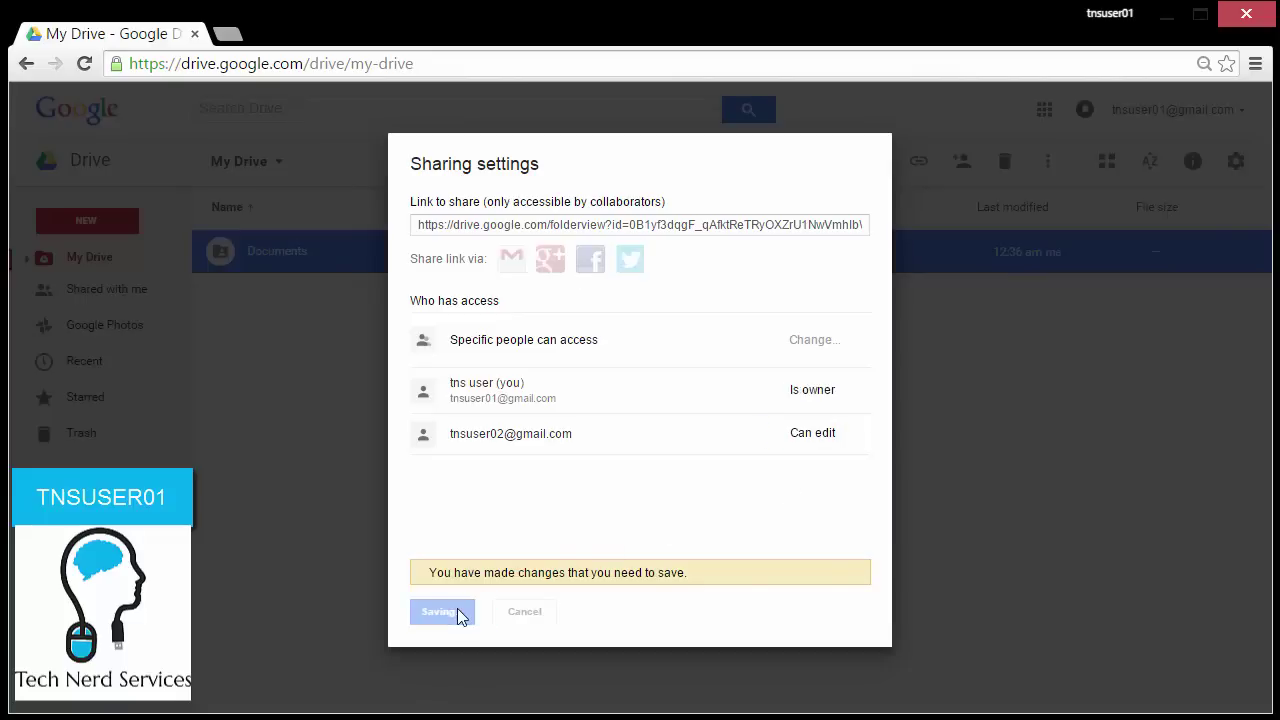
left_click(457, 626)
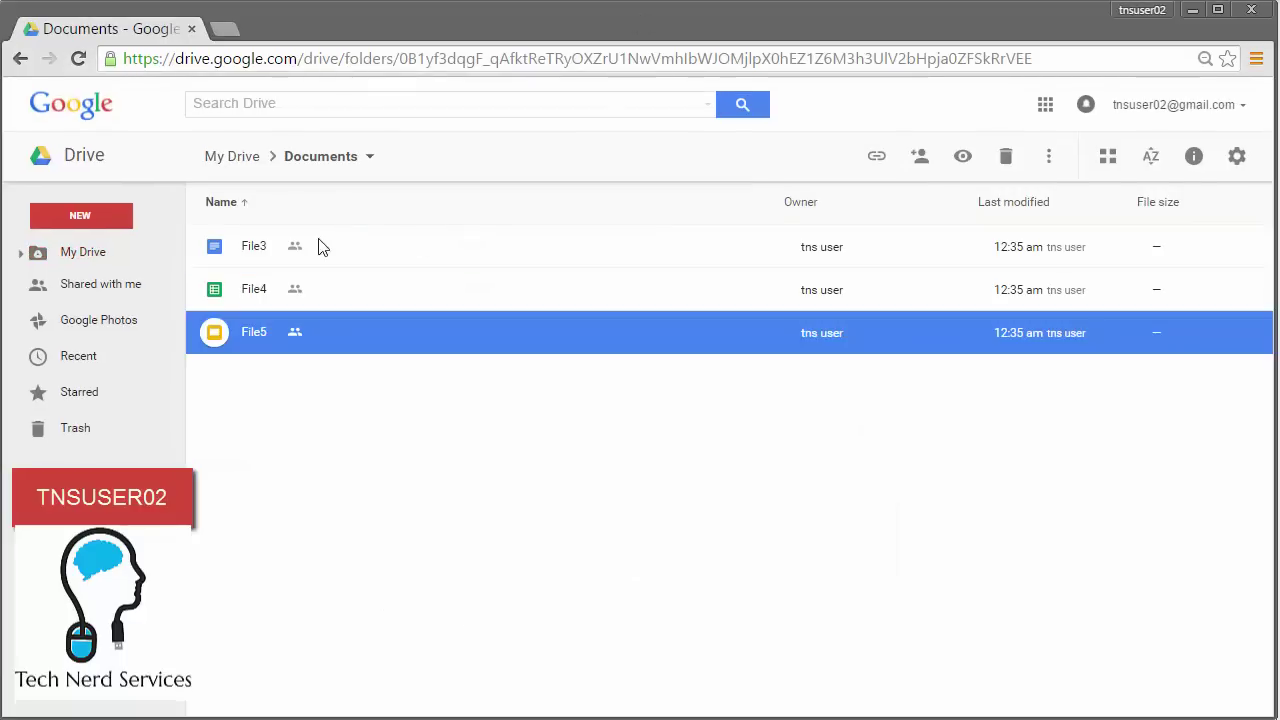
Inspect File3's advanced sharing settings and close them with Done.
right_click(255, 250)
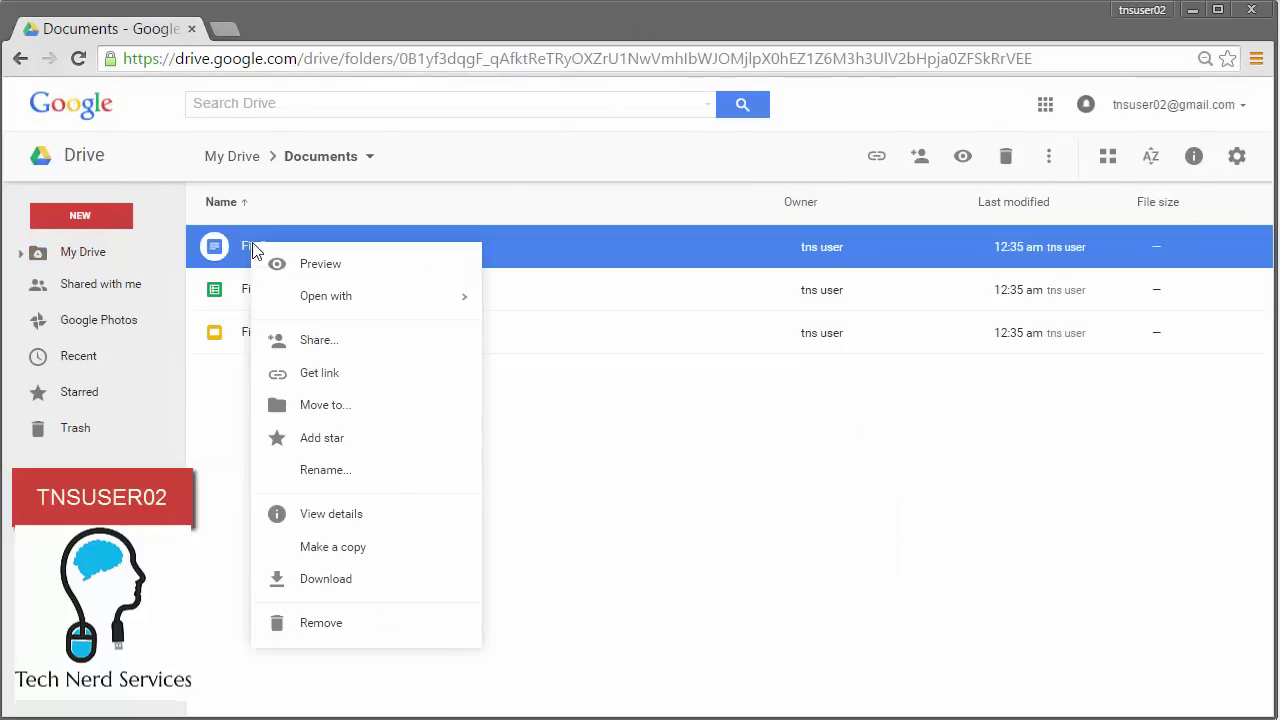
left_click(291, 343)
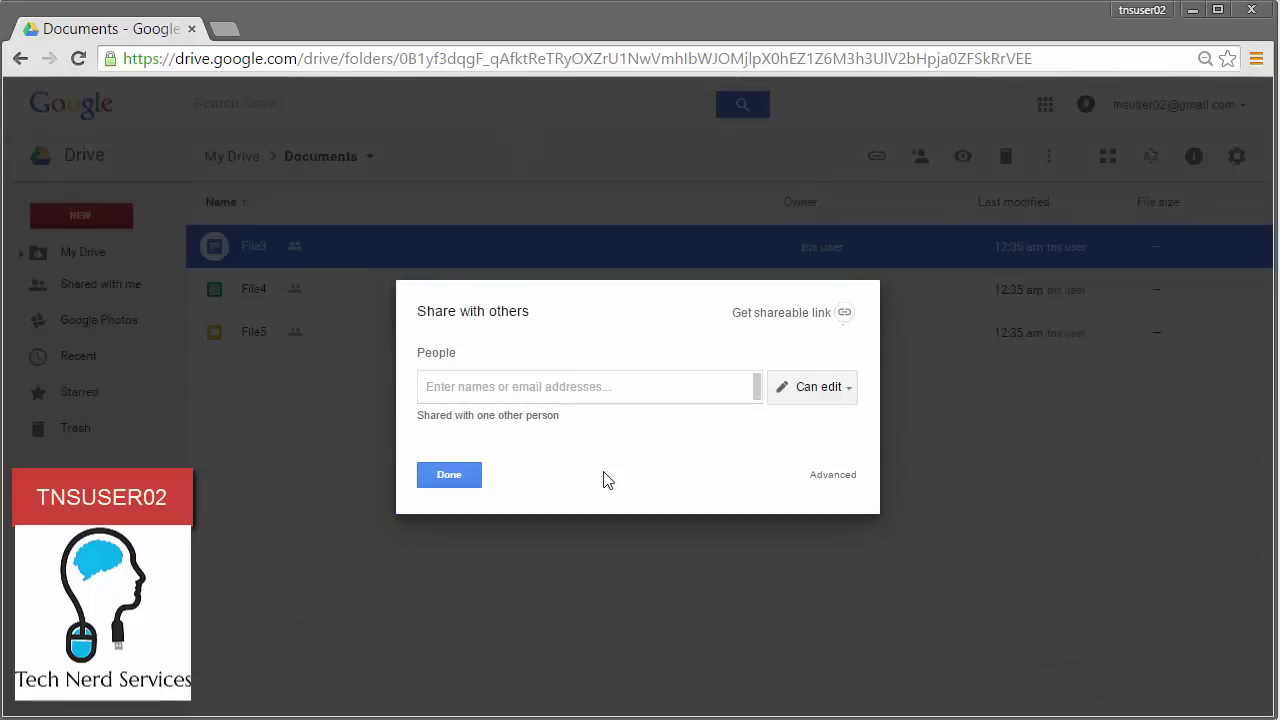
left_click(814, 477)
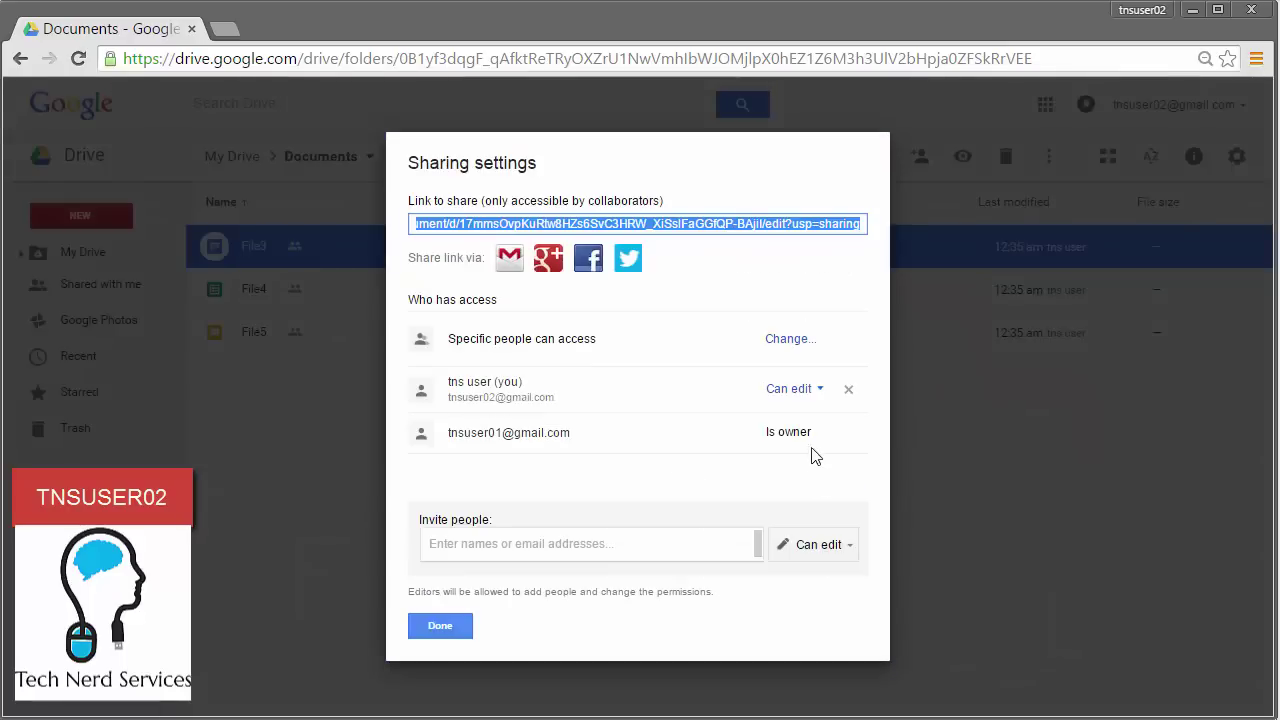
left_click(438, 626)
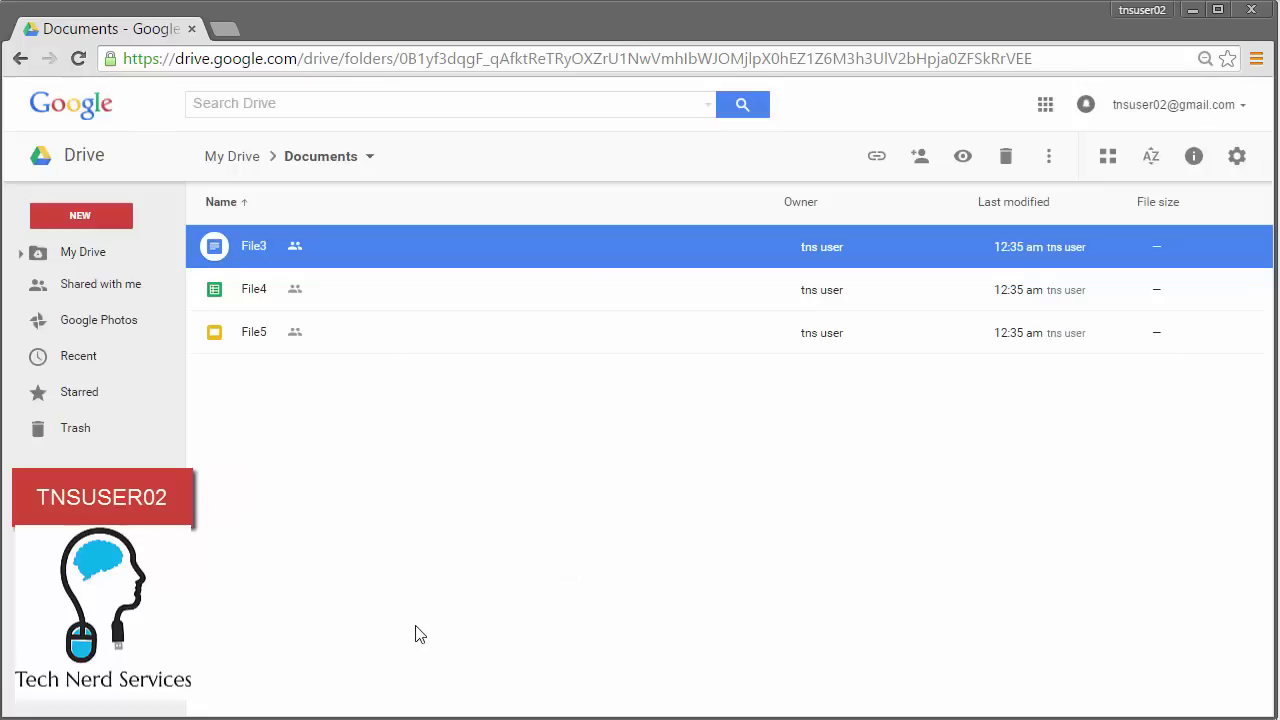
Look over File4's permission level options, then close its sharing dialog unchanged.
right_click(361, 300)
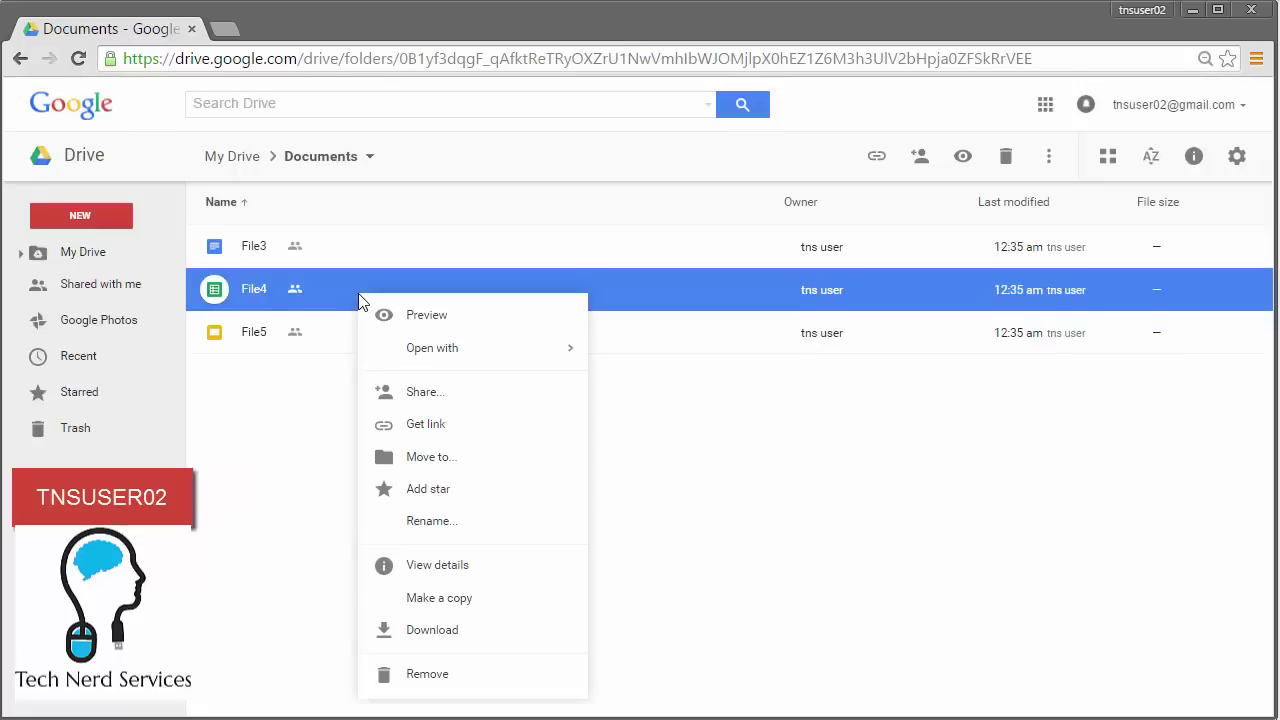
left_click(443, 390)
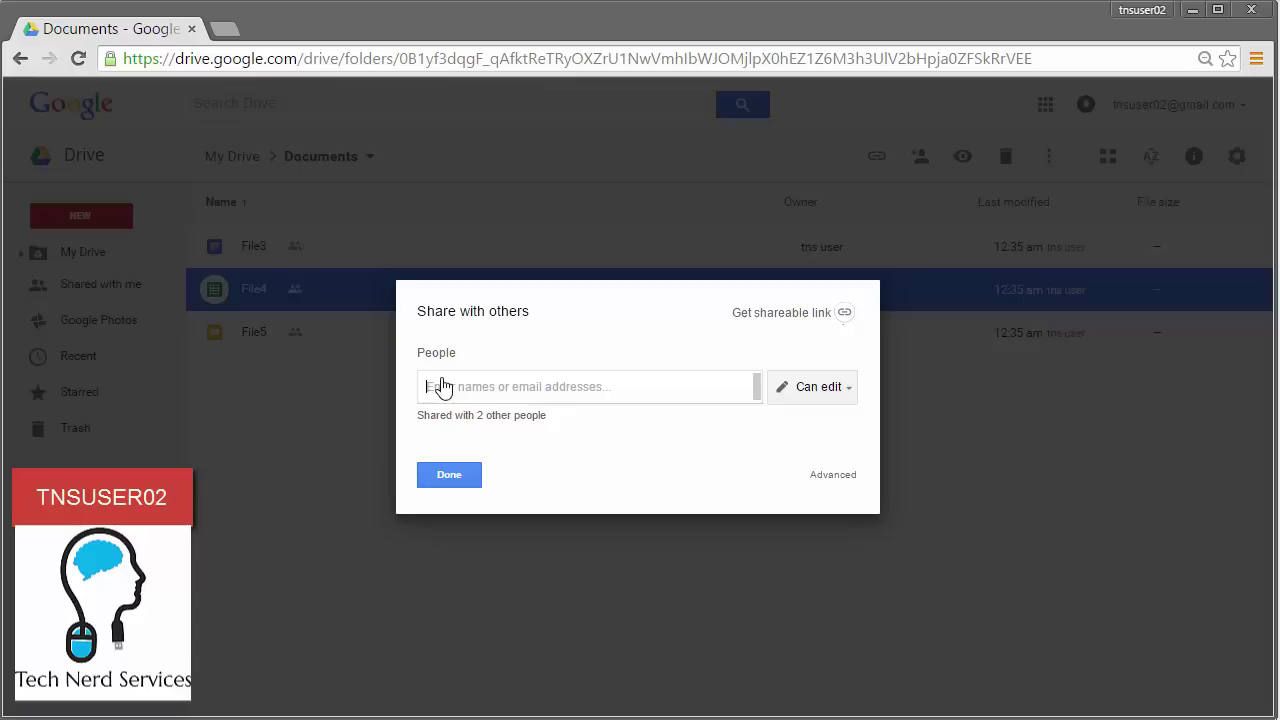
left_click(800, 387)
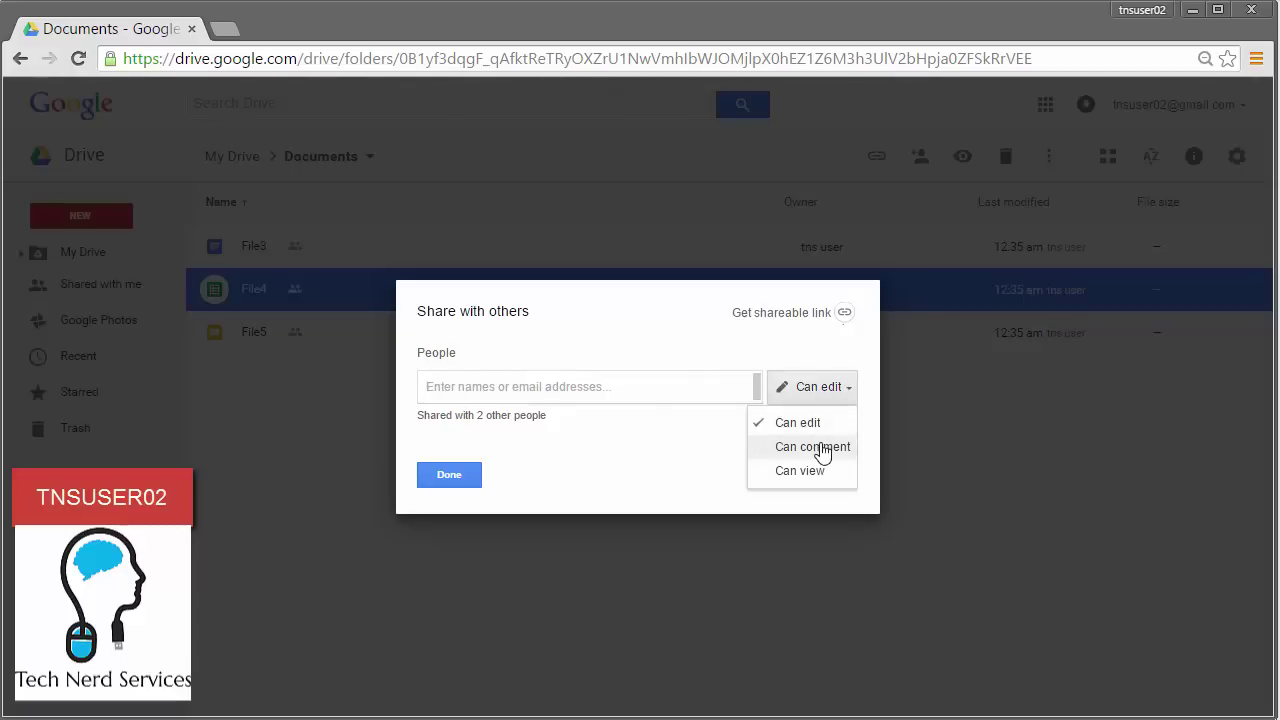
left_click(443, 474)
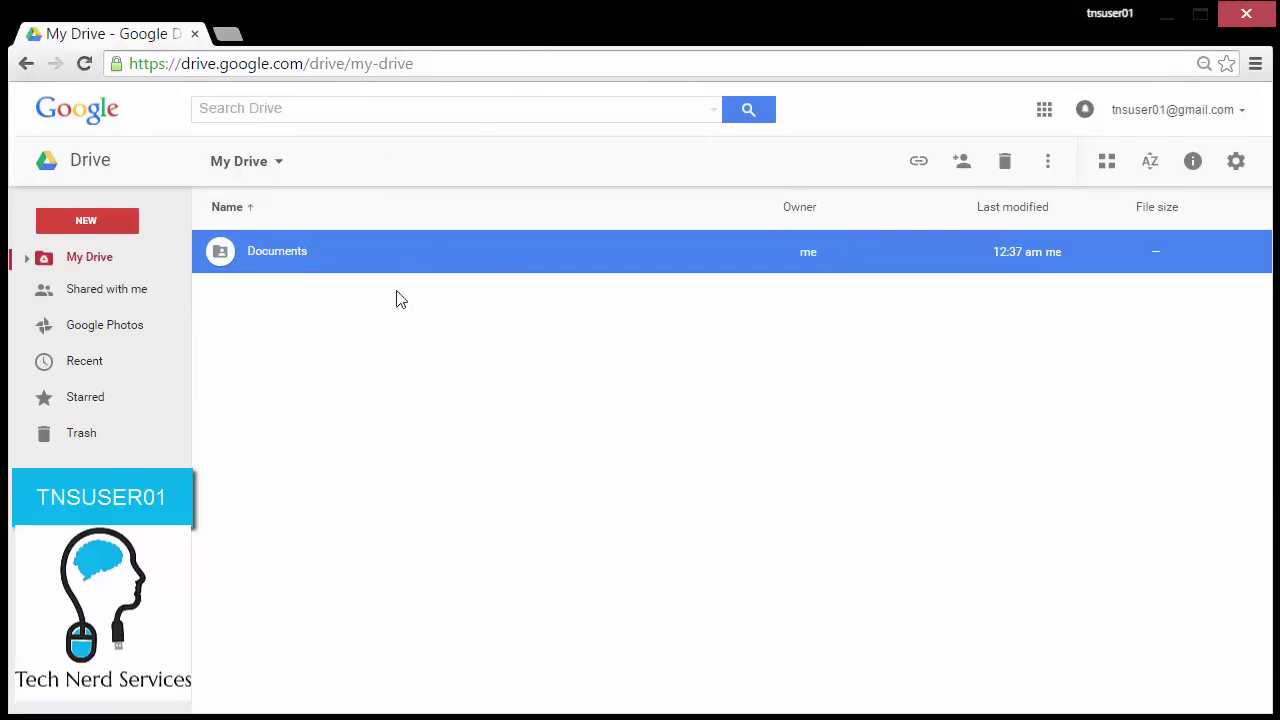
Inside Documents, change the collaborator's File3 access to Can view and save.
left_click(362, 352)
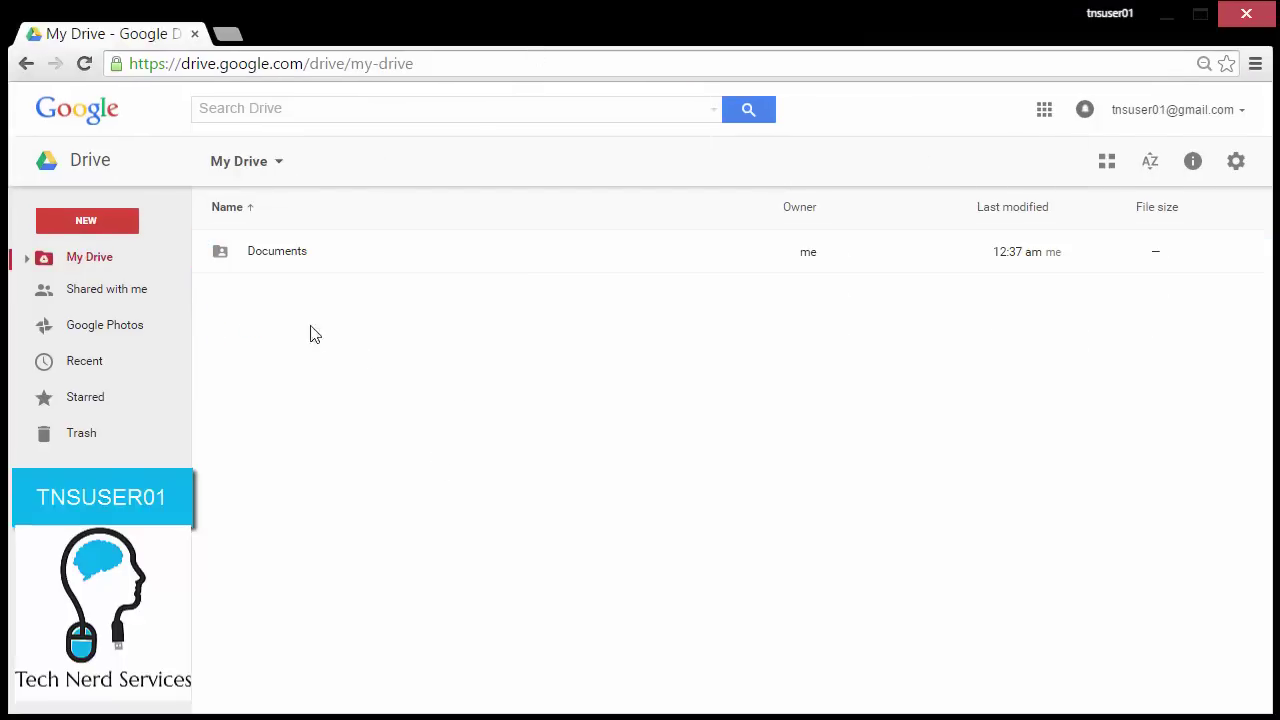
double_click(256, 252)
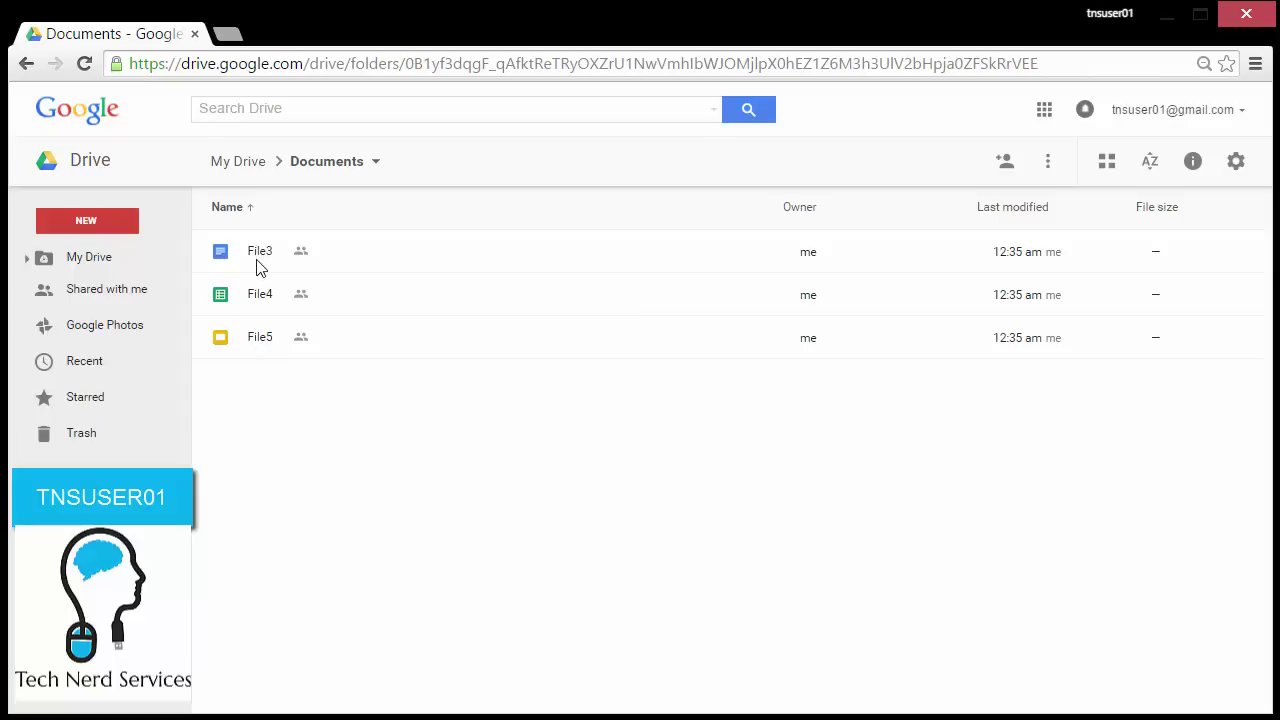
left_click(258, 267)
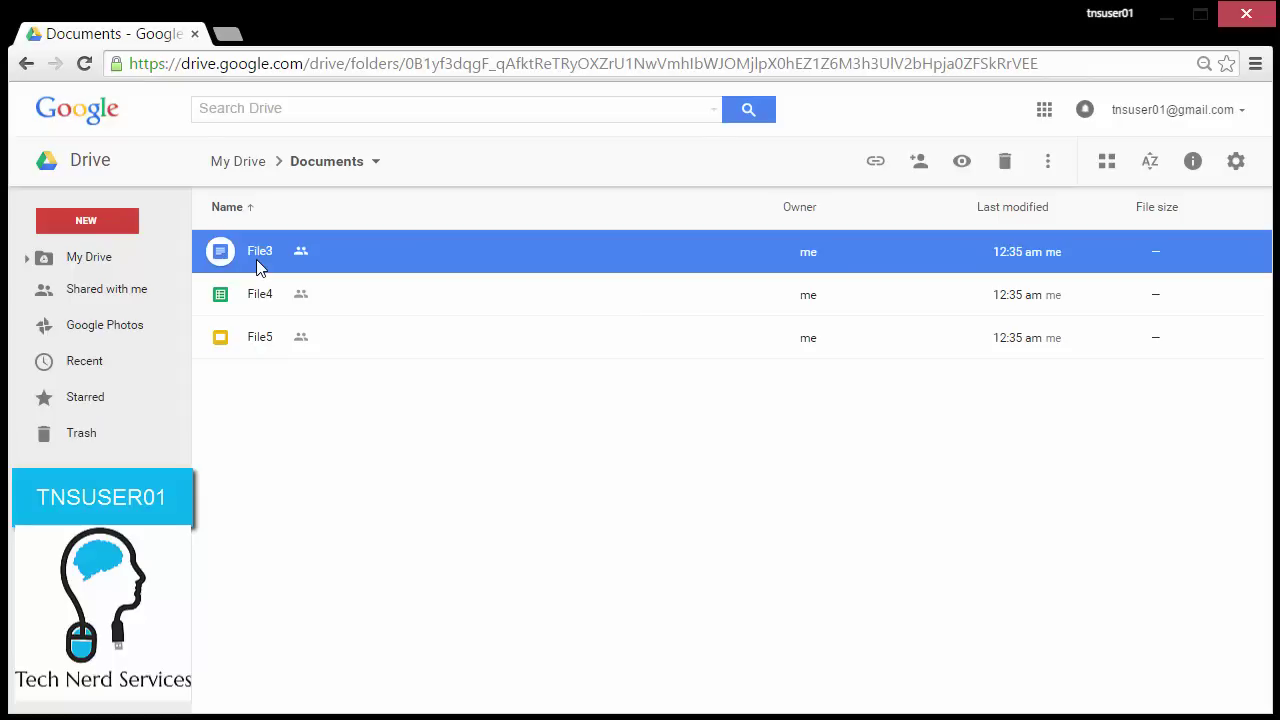
right_click(258, 267)
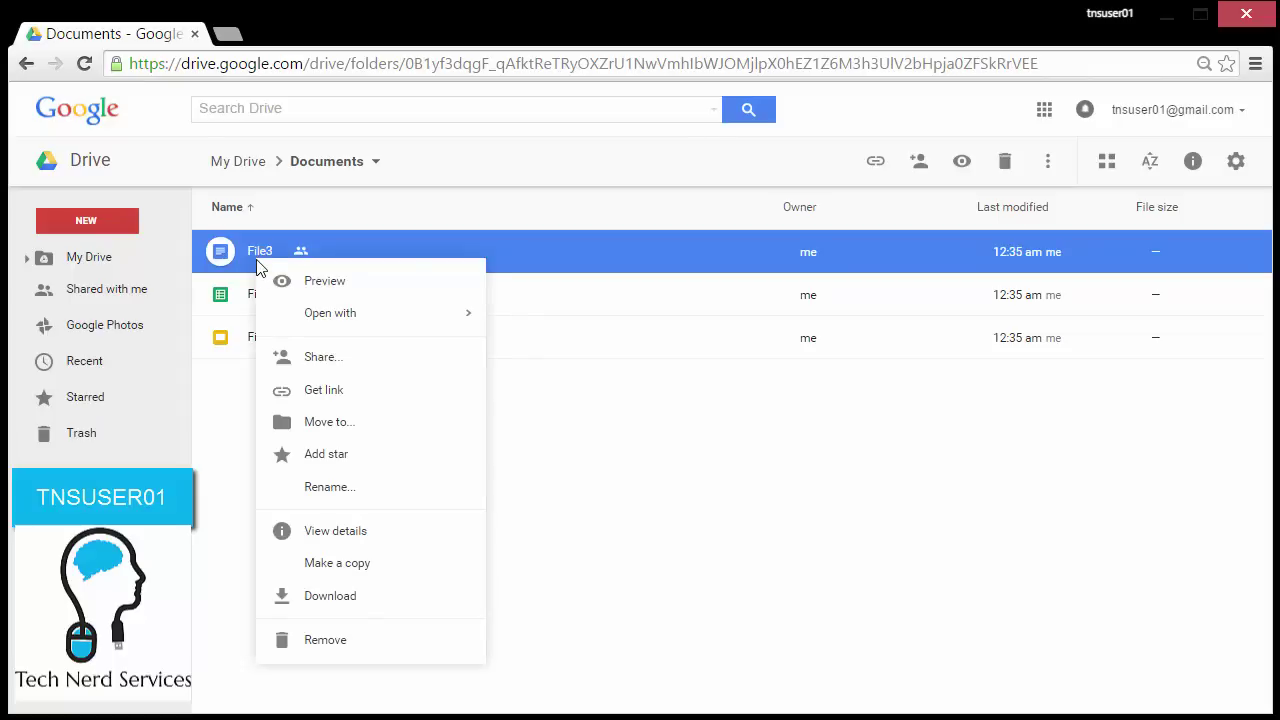
left_click(337, 357)
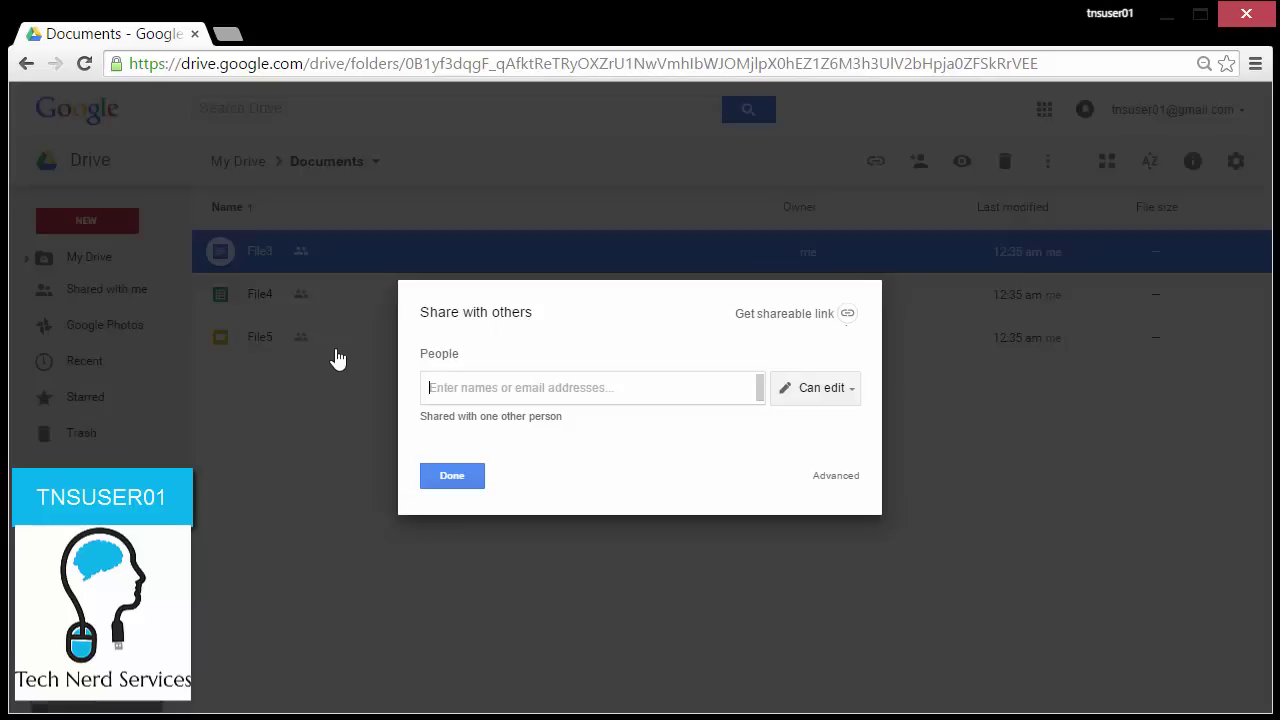
left_click(832, 476)
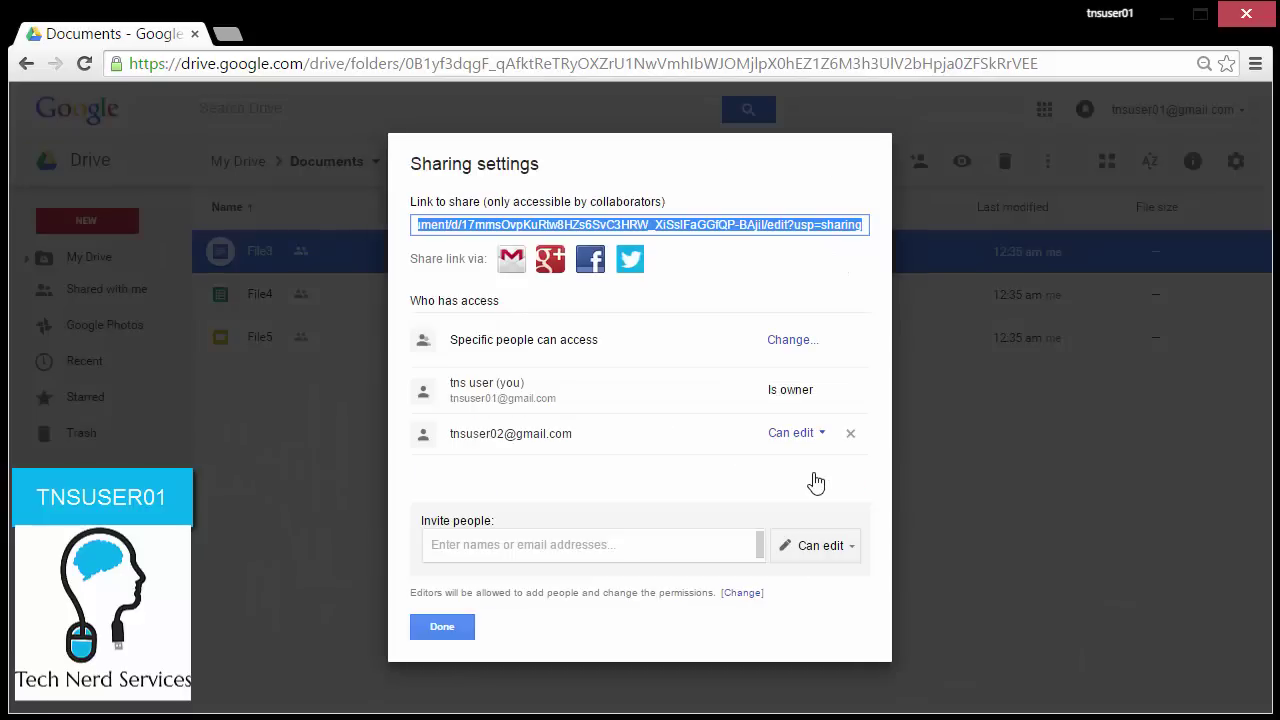
left_click(809, 444)
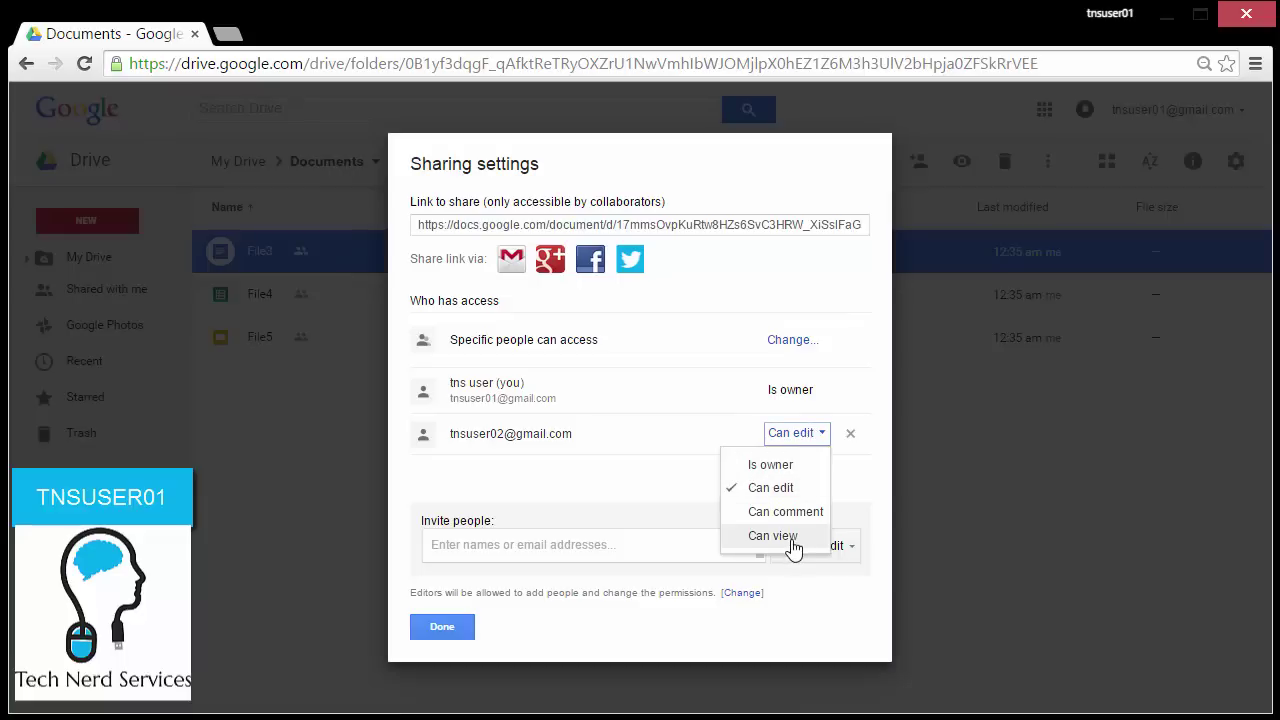
left_click(792, 538)
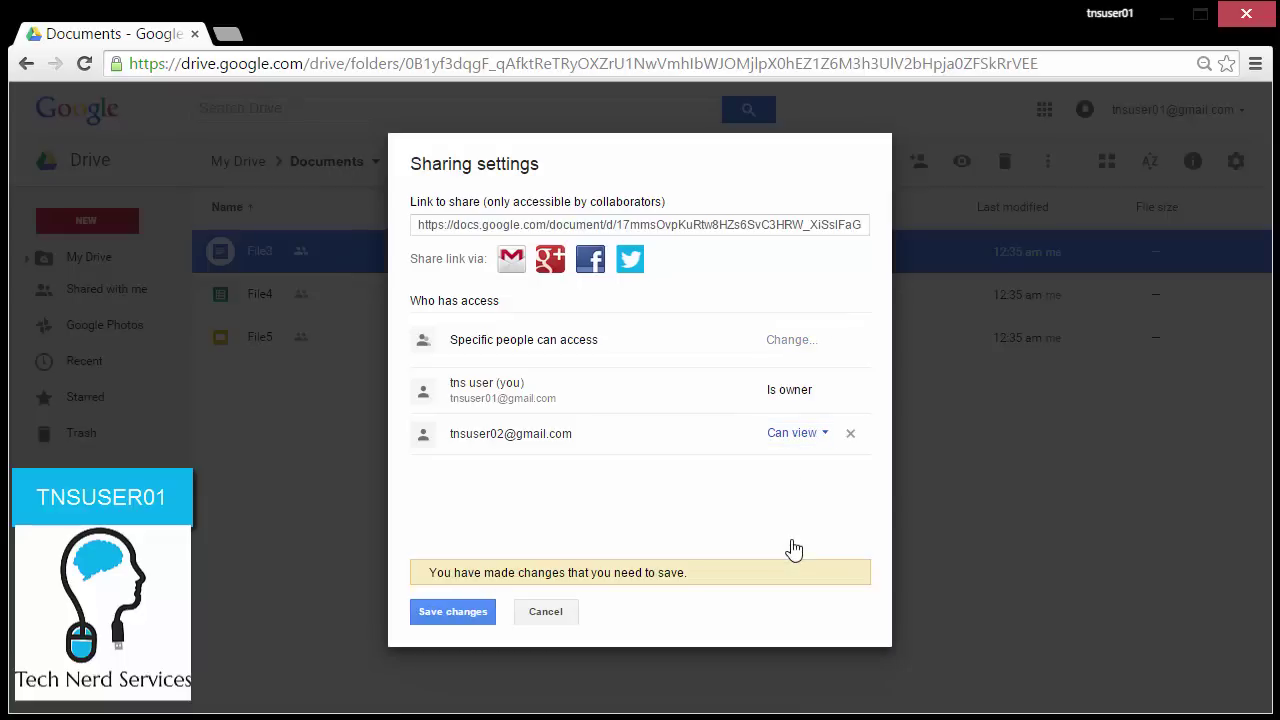
left_click(458, 614)
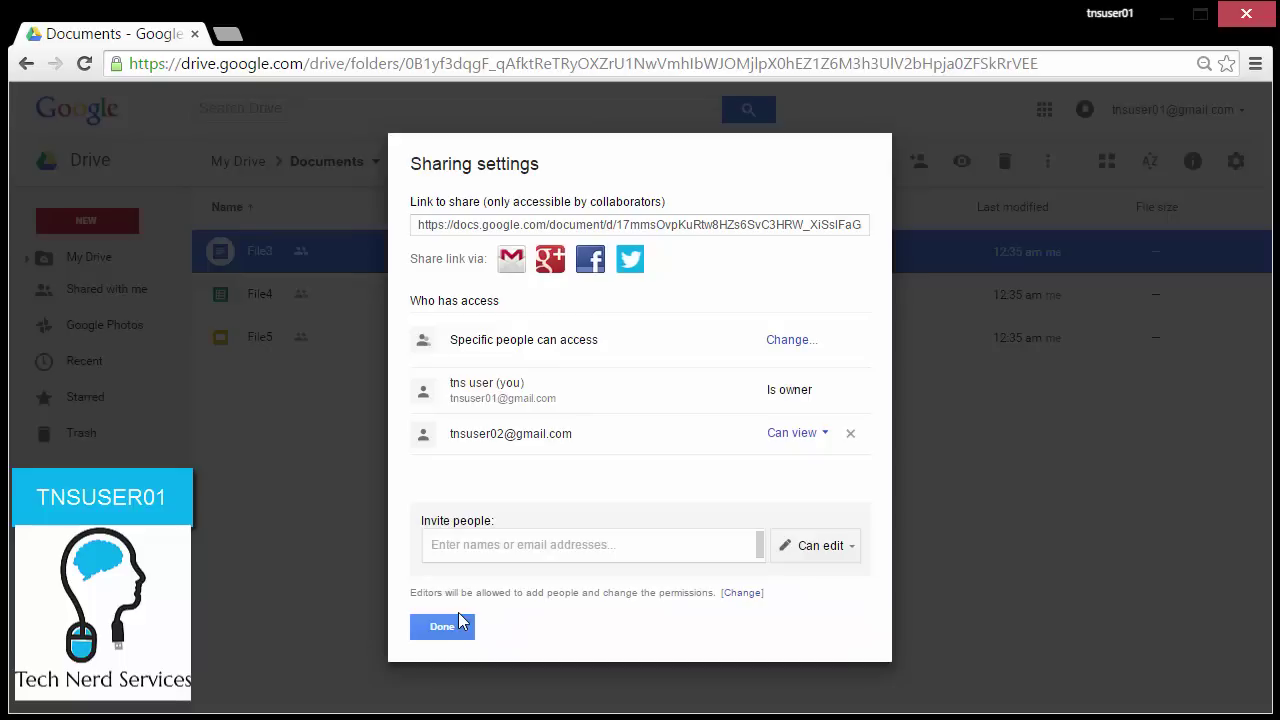
left_click(458, 624)
Change the collaborator's File4 access to Can comment and save.
left_click(334, 314)
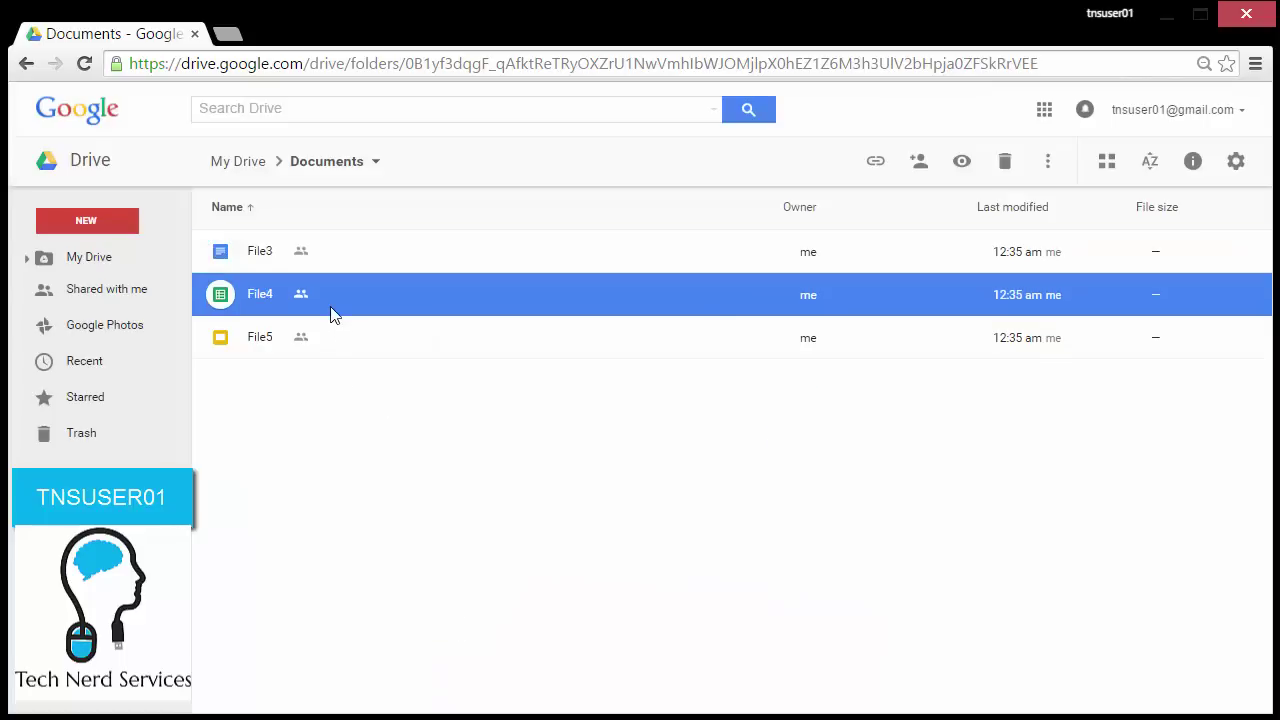
right_click(334, 314)
left_click(389, 405)
left_click(830, 479)
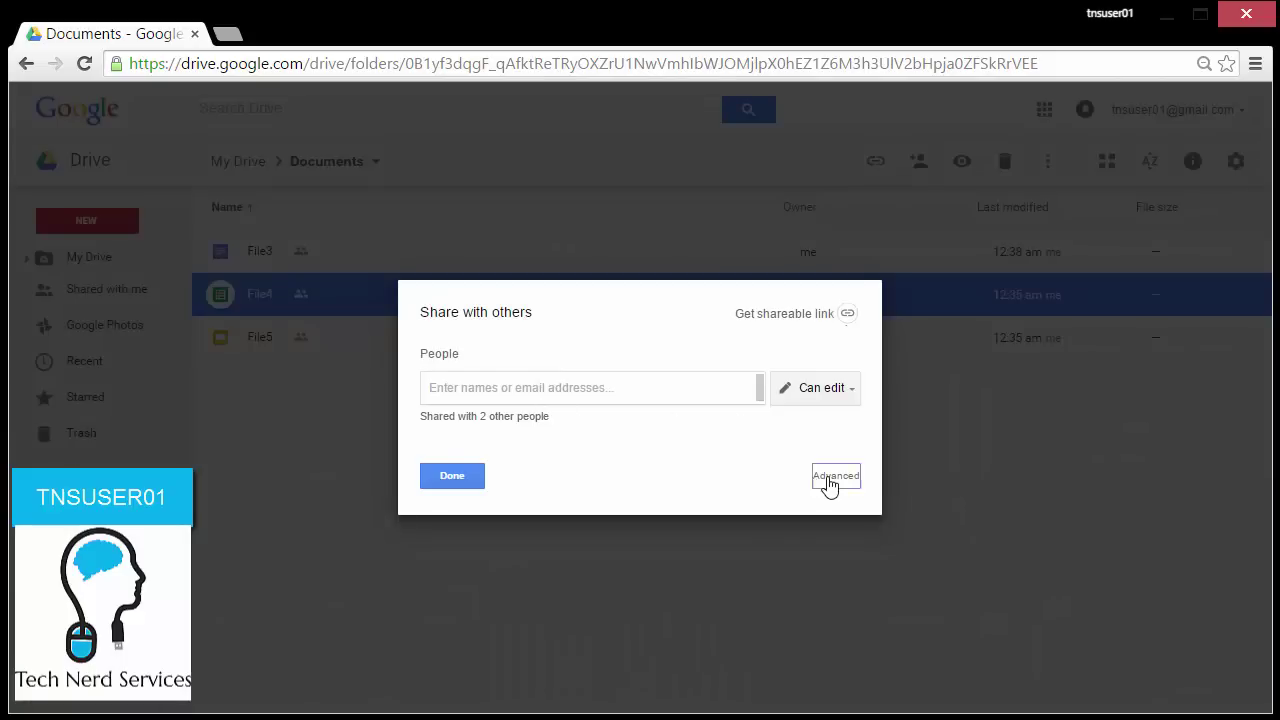
left_click(801, 440)
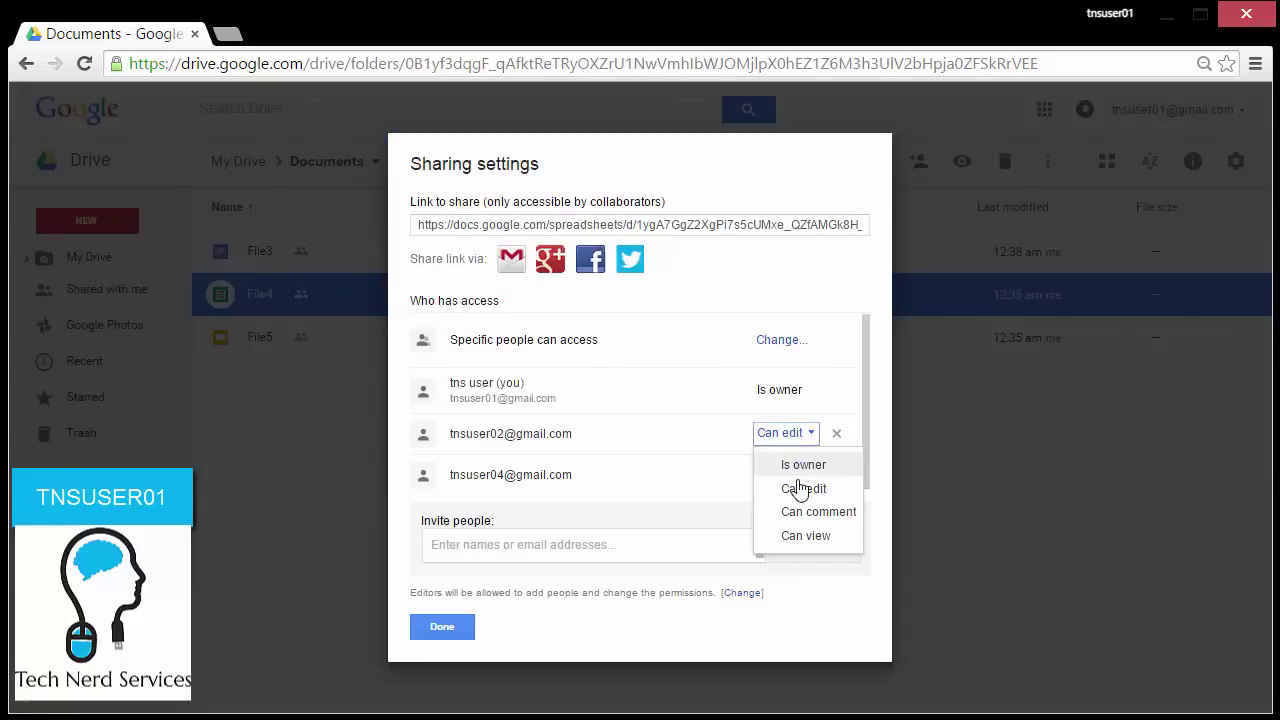
left_click(810, 514)
left_click(436, 610)
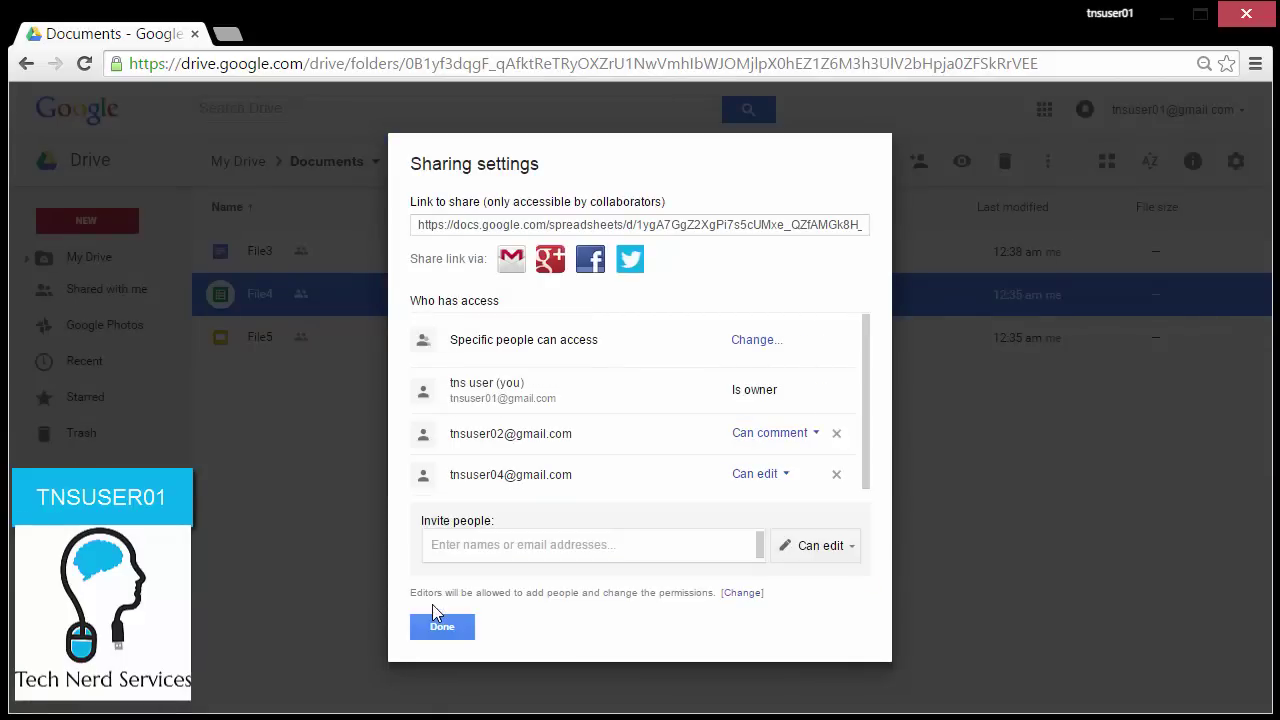
left_click(436, 628)
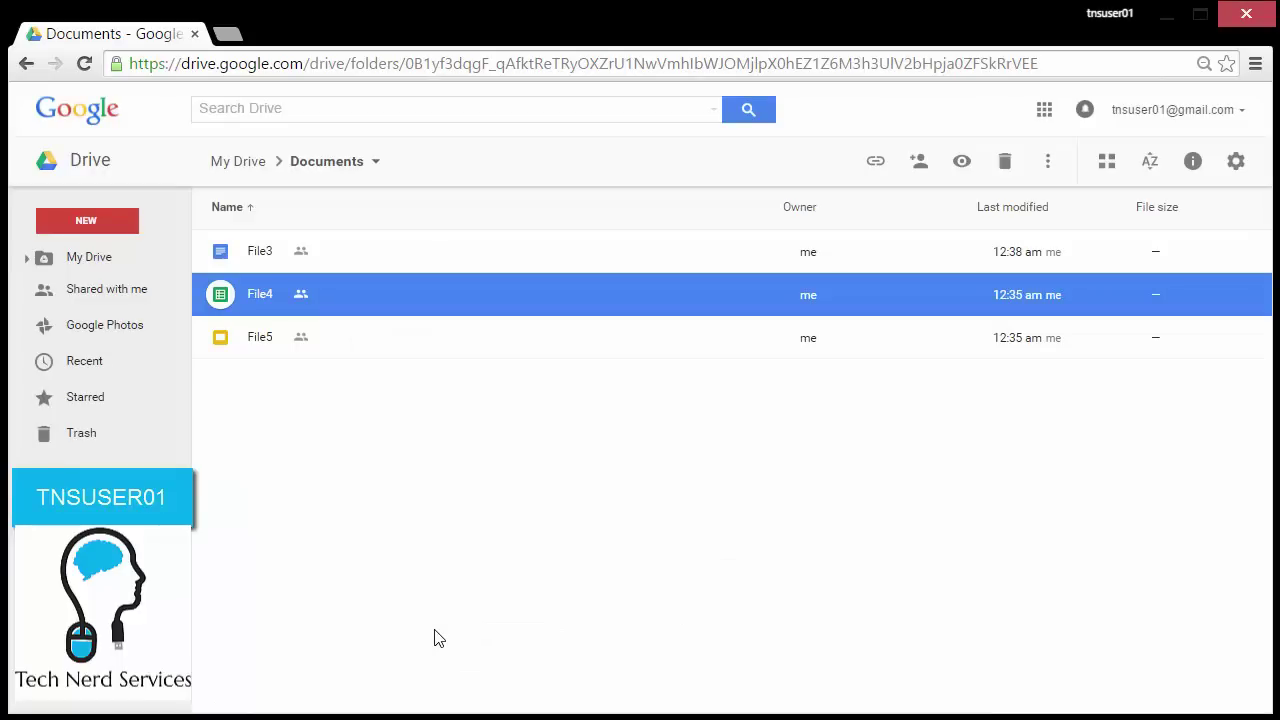